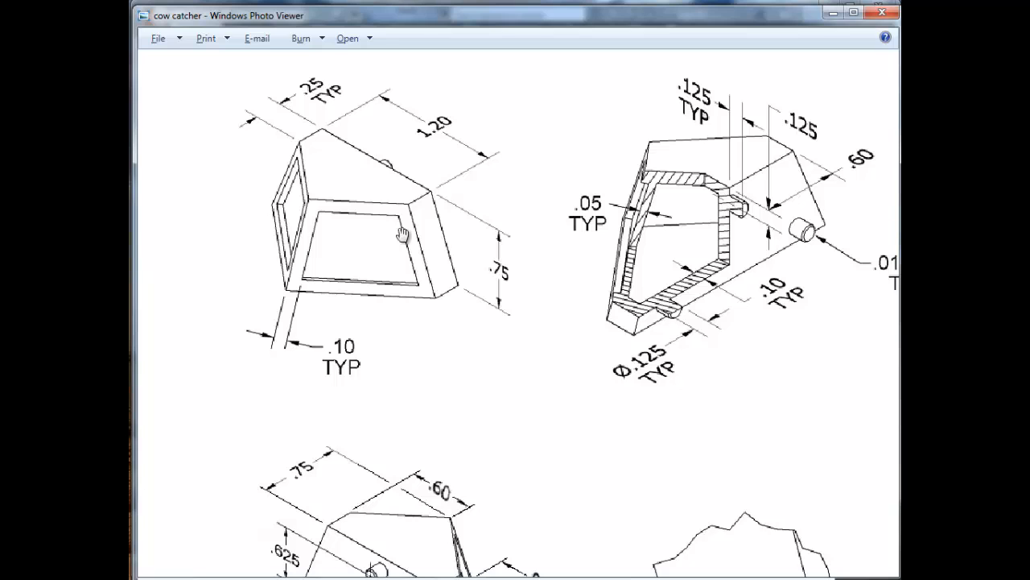
Look over the lower views of the cow catcher drawing, switch to Inventor and start a 2D sketch on the XZ plane.
scroll(438, 244, "down", 3)
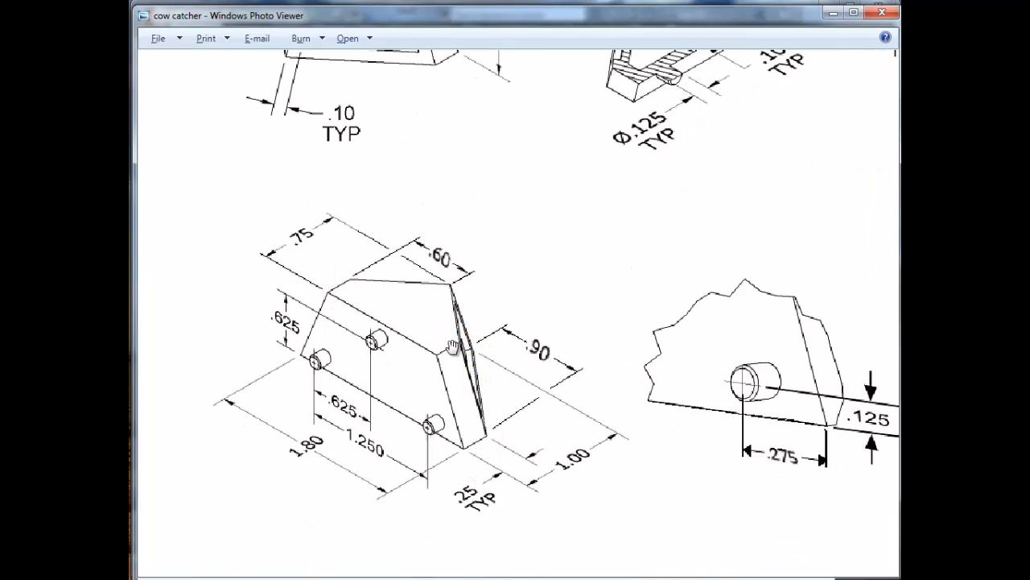
left_click_drag(472, 319, 472, 332)
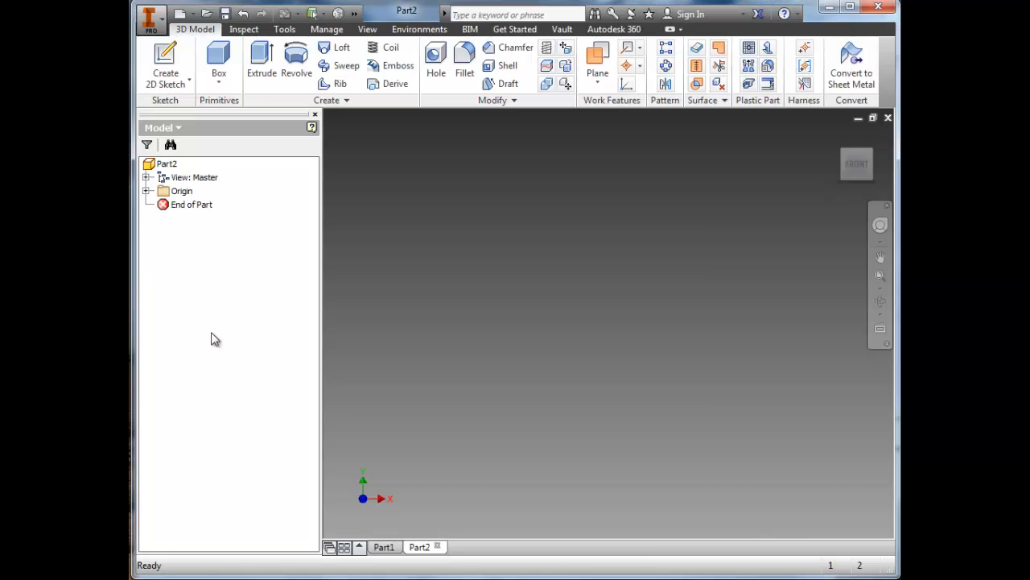
left_click(167, 56)
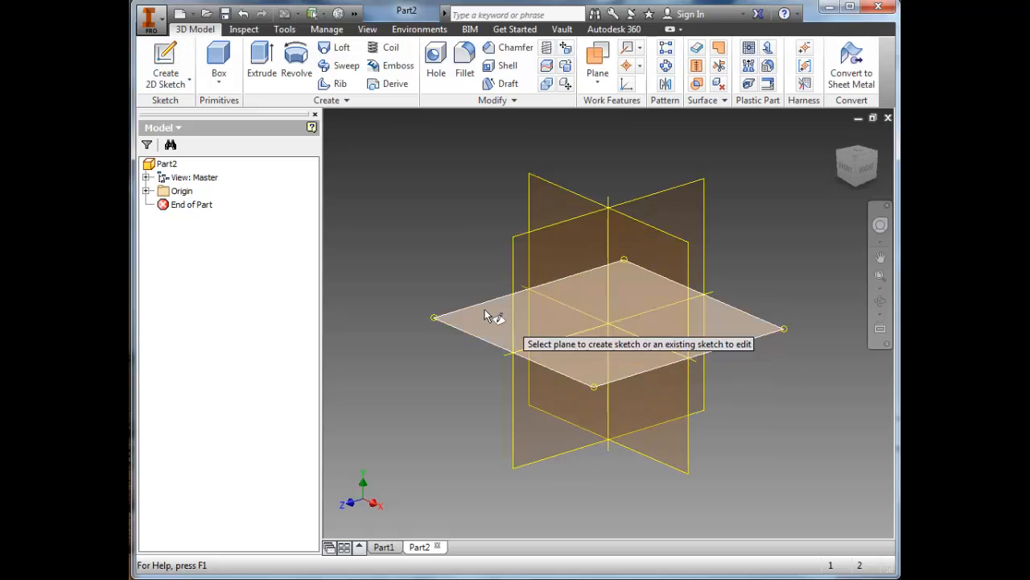
left_click(472, 316)
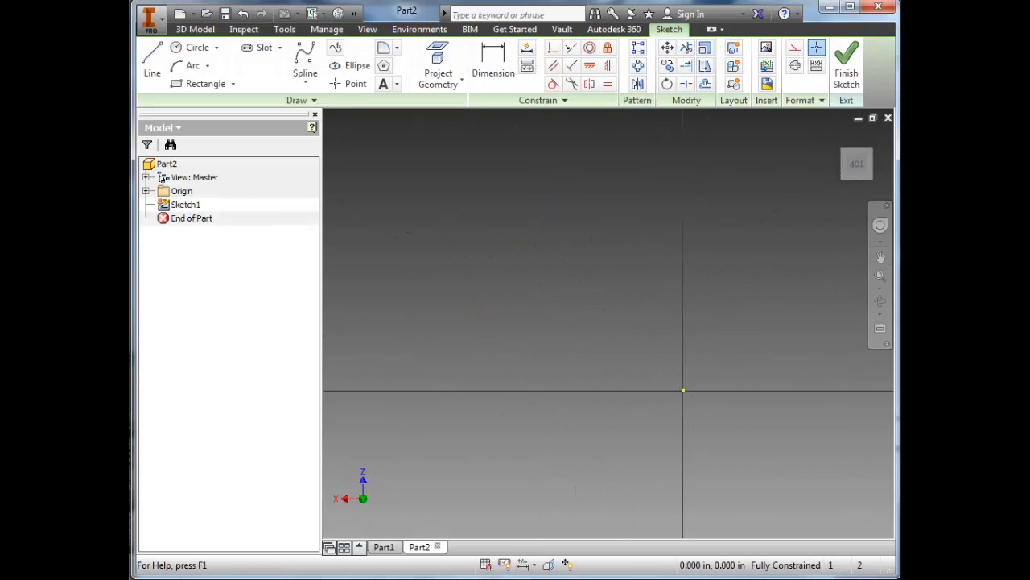
Draw a closed five-sided, house-shaped line profile with a horizontal base about 1.2 in long, vertical sides about 0.2 in high and a pointed apex.
left_click(151, 60)
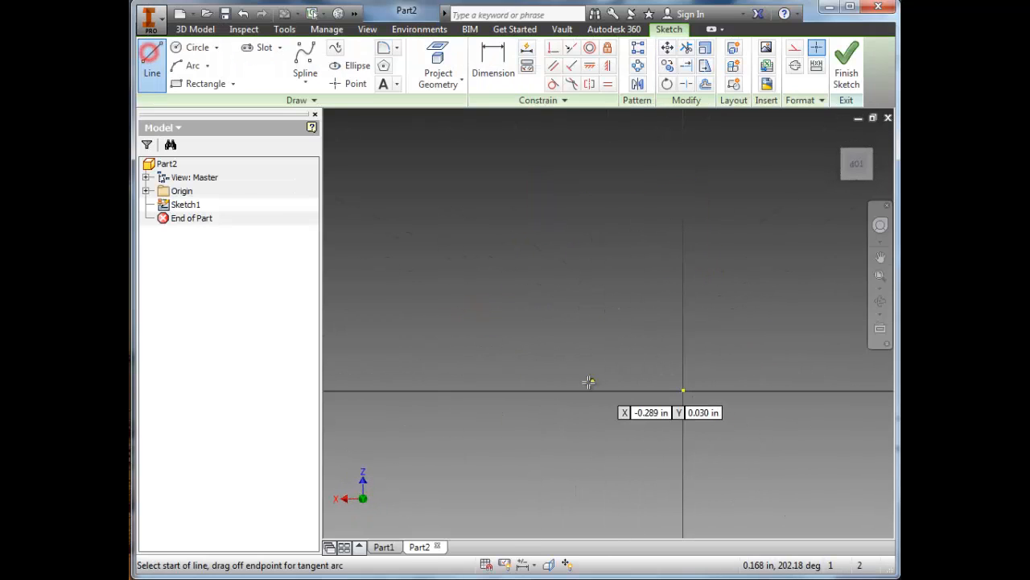
left_click(482, 391)
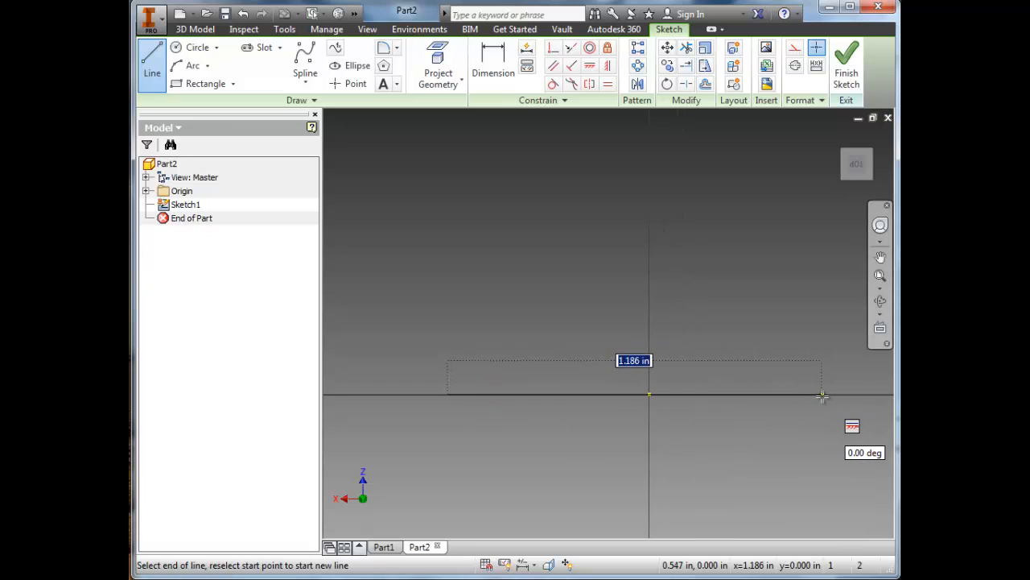
left_click(827, 394)
left_click(828, 328)
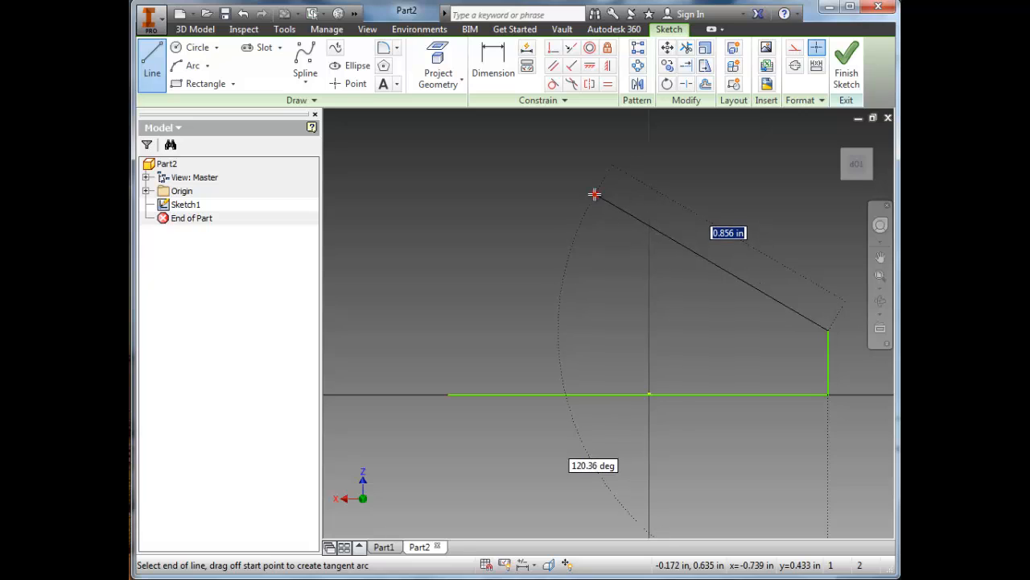
left_click(596, 195)
left_click(447, 328)
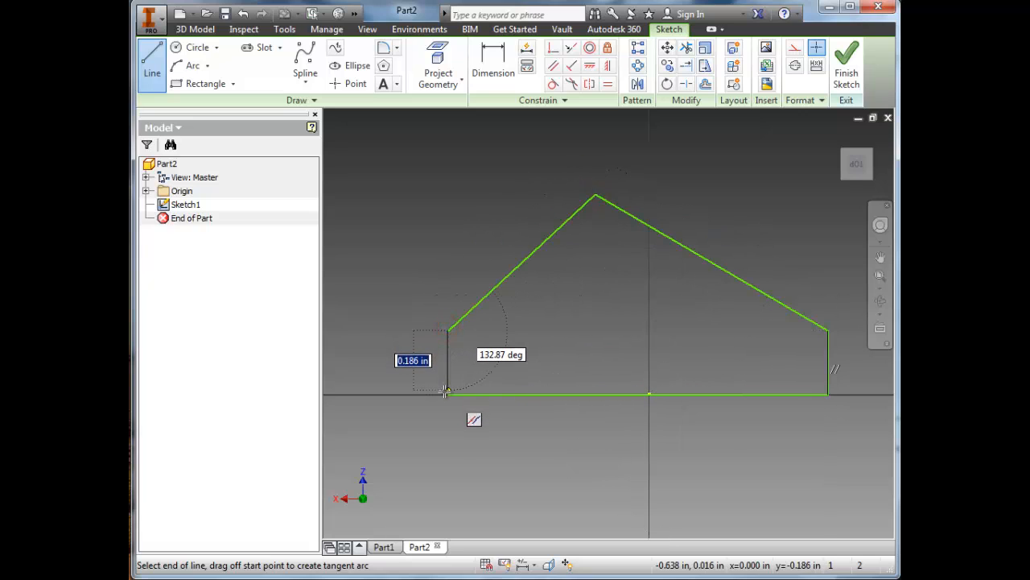
left_click(474, 420)
middle_click_drag(691, 333, 629, 331)
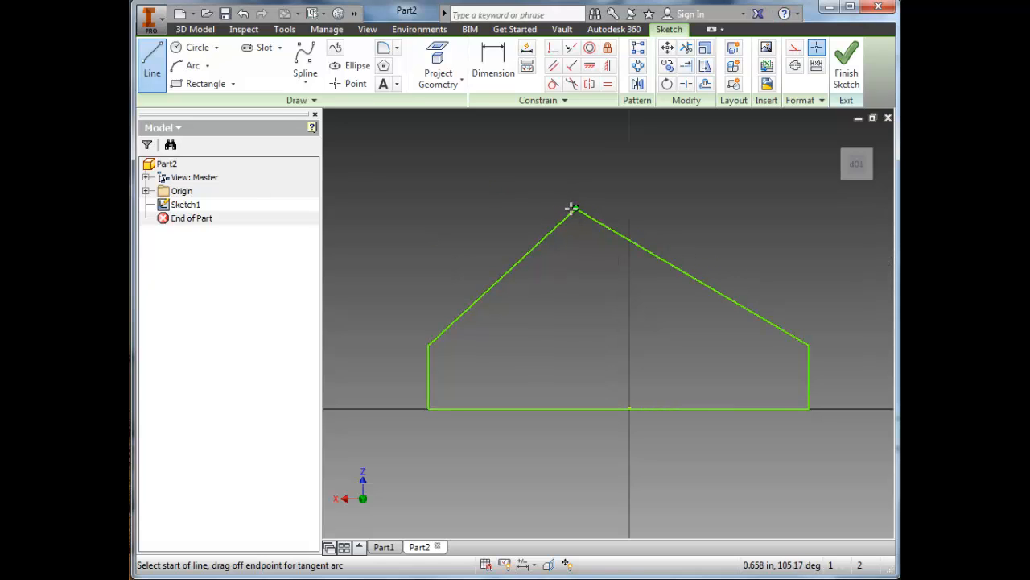
Apply a vertical constraint between the profile's apex and the midpoint of the base line.
left_click(607, 67)
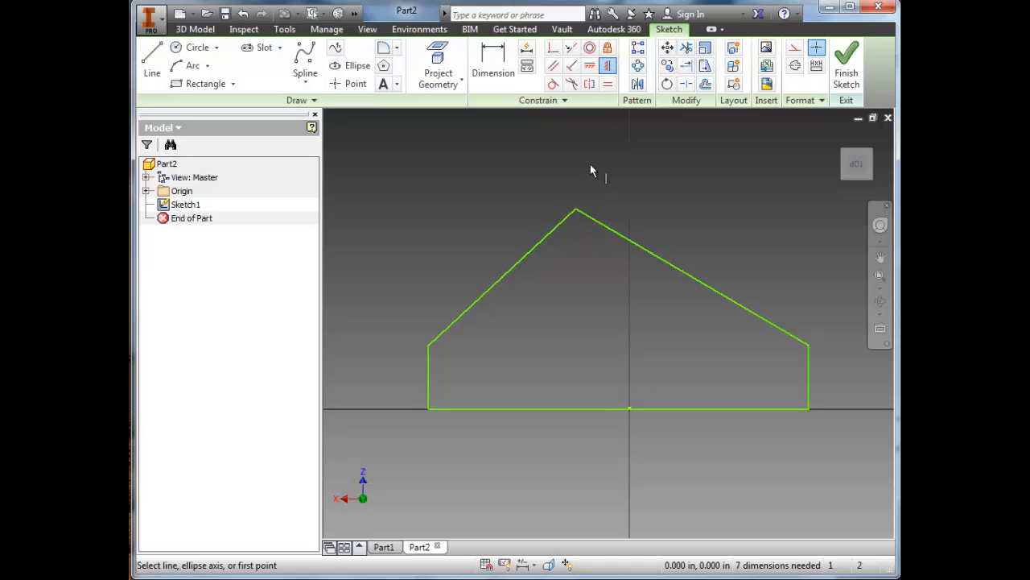
left_click(576, 211)
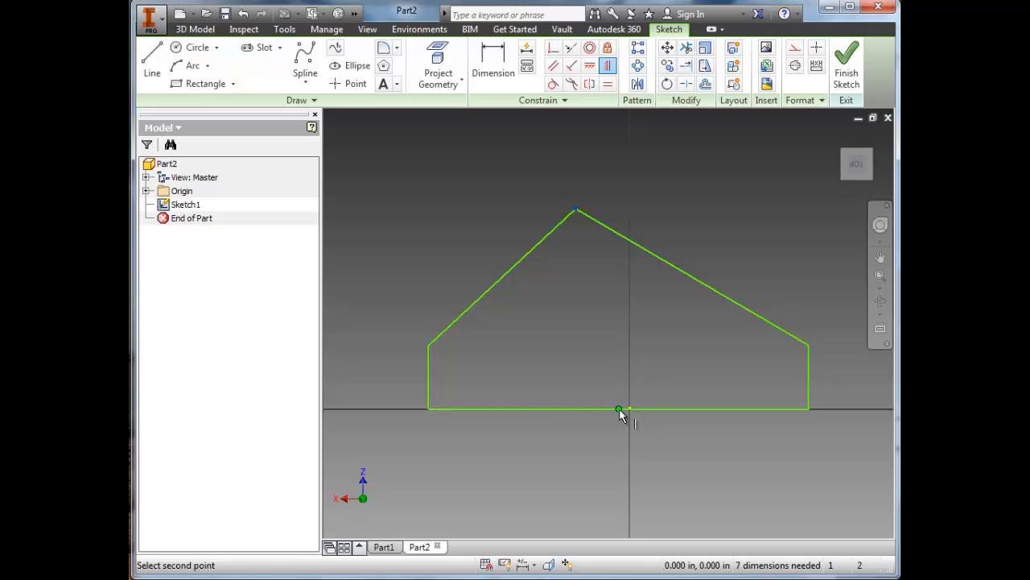
left_click(619, 410)
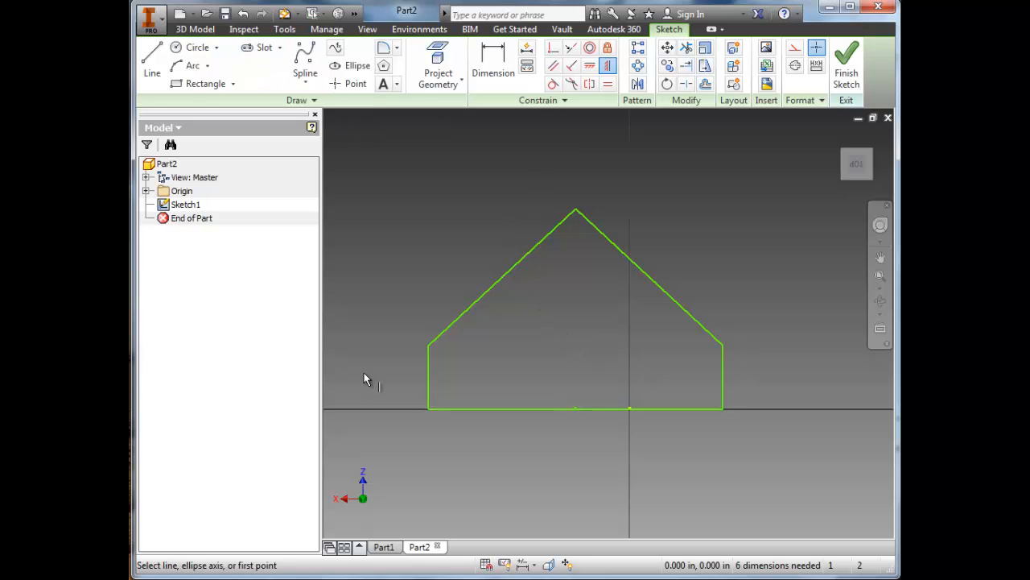
Check the short side's size in the cow catcher drawing and dimension the profile's left vertical side to .25 in.
key("alt+Tab")
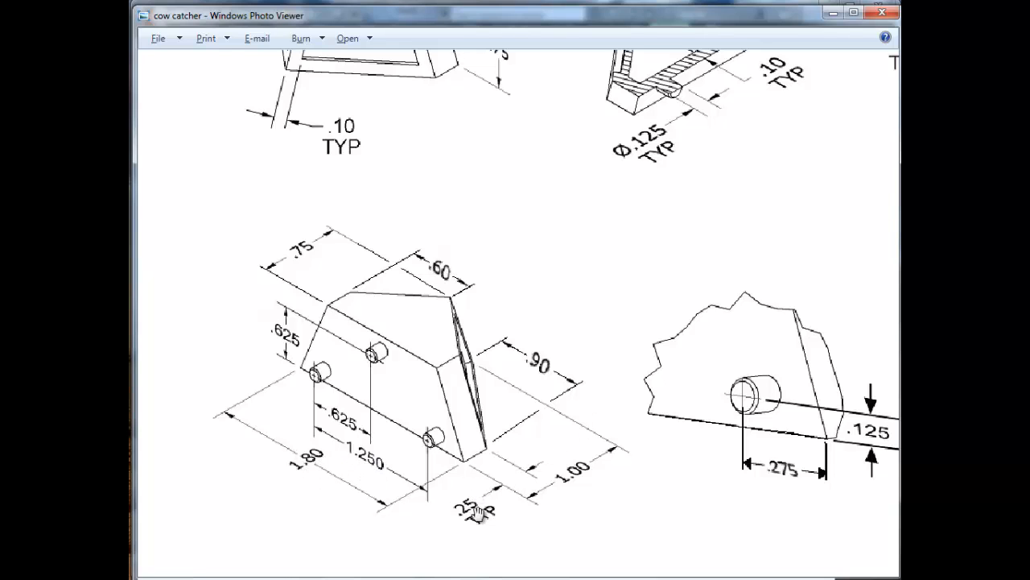
key("alt+Tab")
left_click(427, 378)
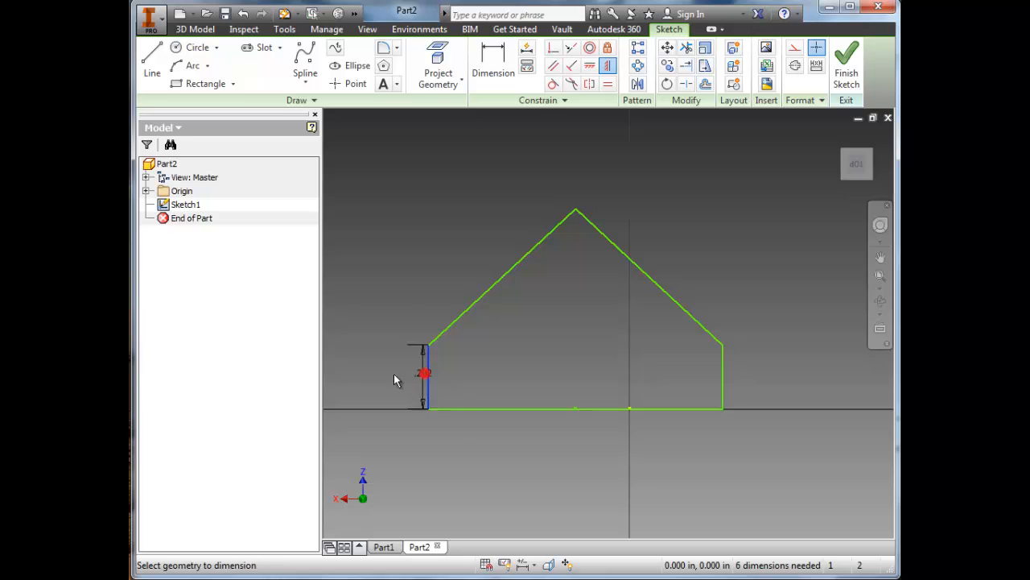
left_click(393, 373)
type(".25")
key("Return")
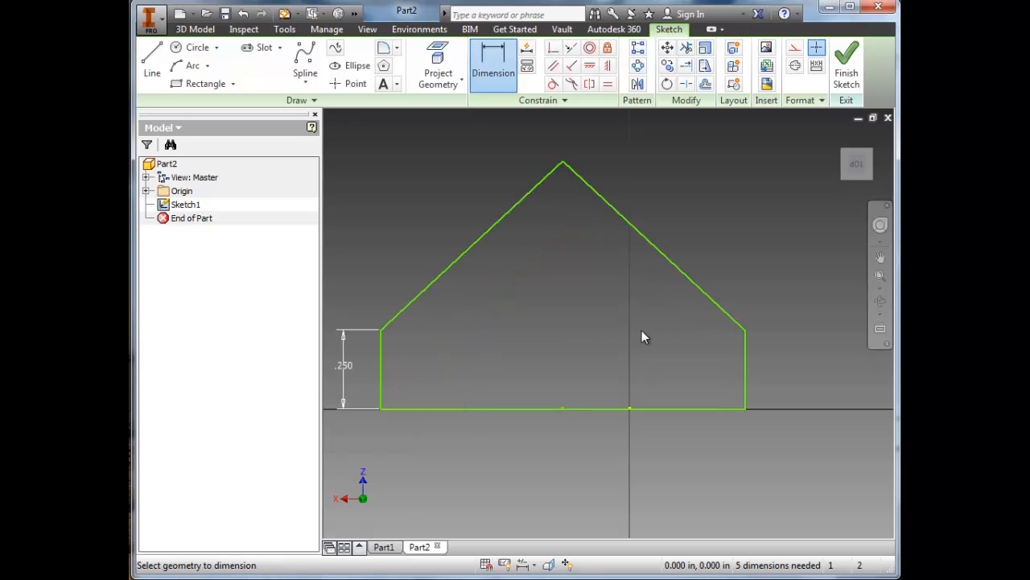
Dimension the profile's base line to 1.8 in and its right vertical side to 0.25 in.
left_click(583, 412)
left_click(586, 437)
type("1.8")
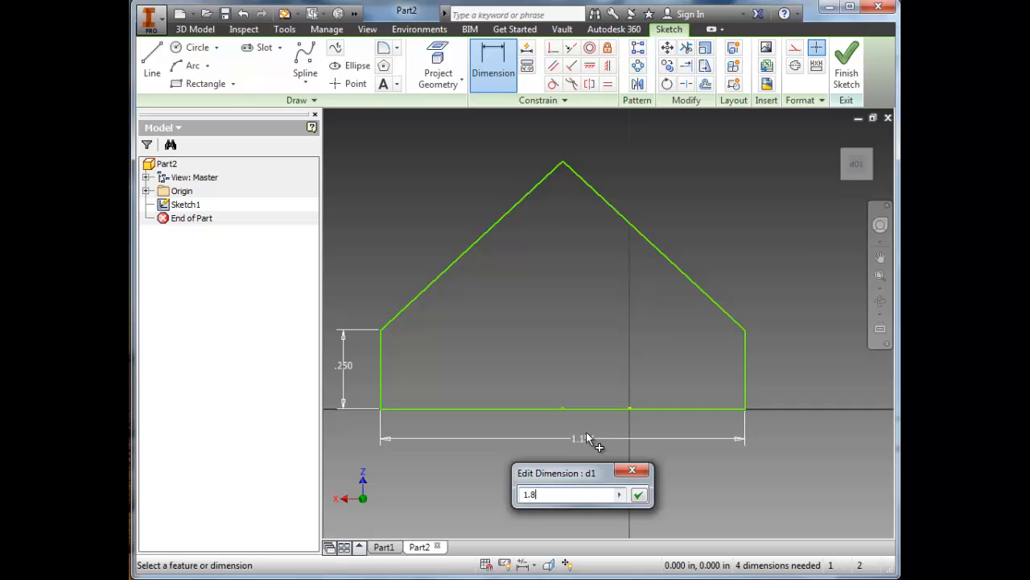
key("Return")
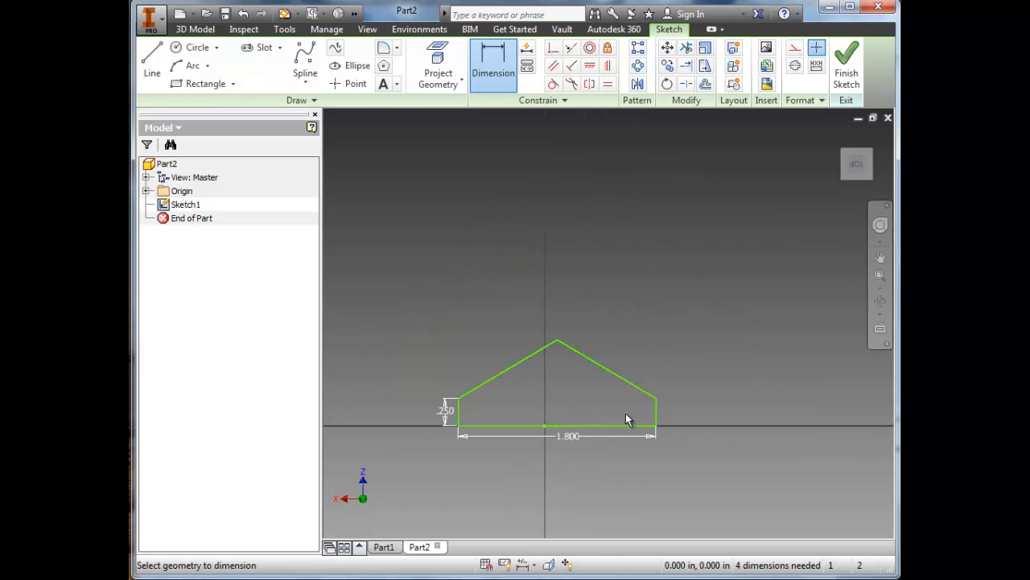
left_click(659, 420)
left_click(673, 413)
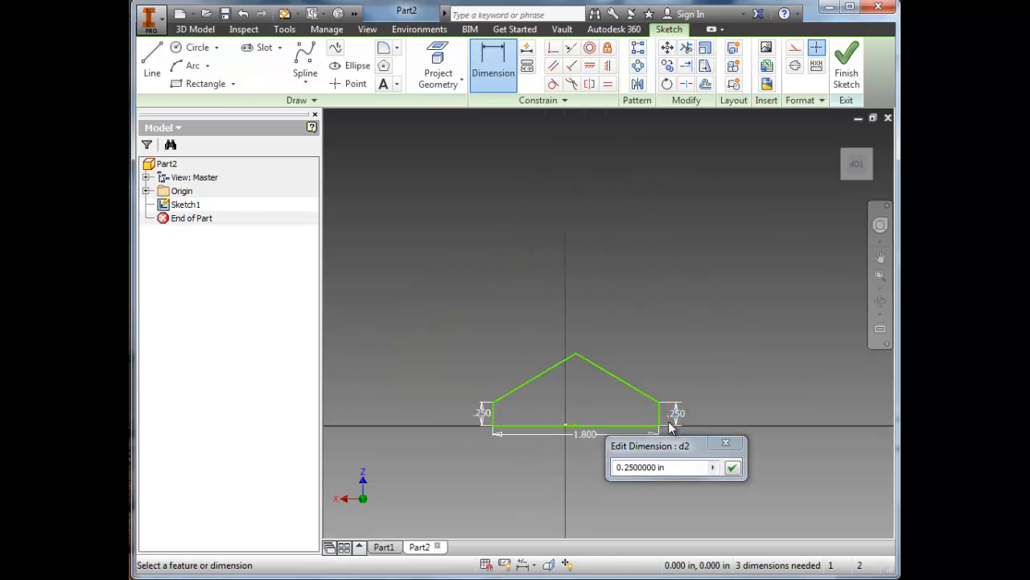
scroll(668, 421, "up", 2)
left_click(740, 445)
Dimension the overall height from the base line to the apex as 1 in.
left_click(550, 428)
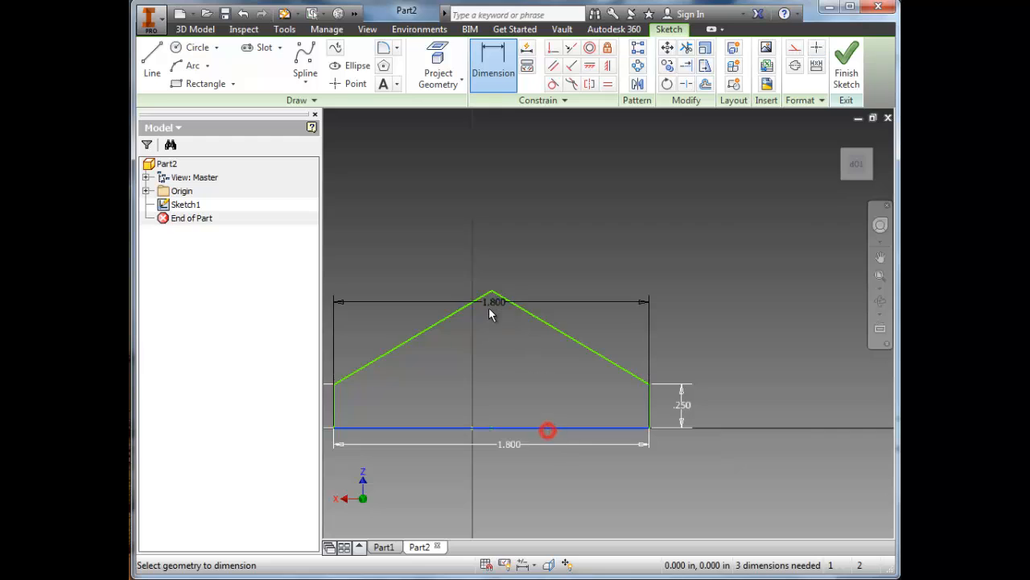
left_click(492, 293)
left_click(721, 314)
type("1")
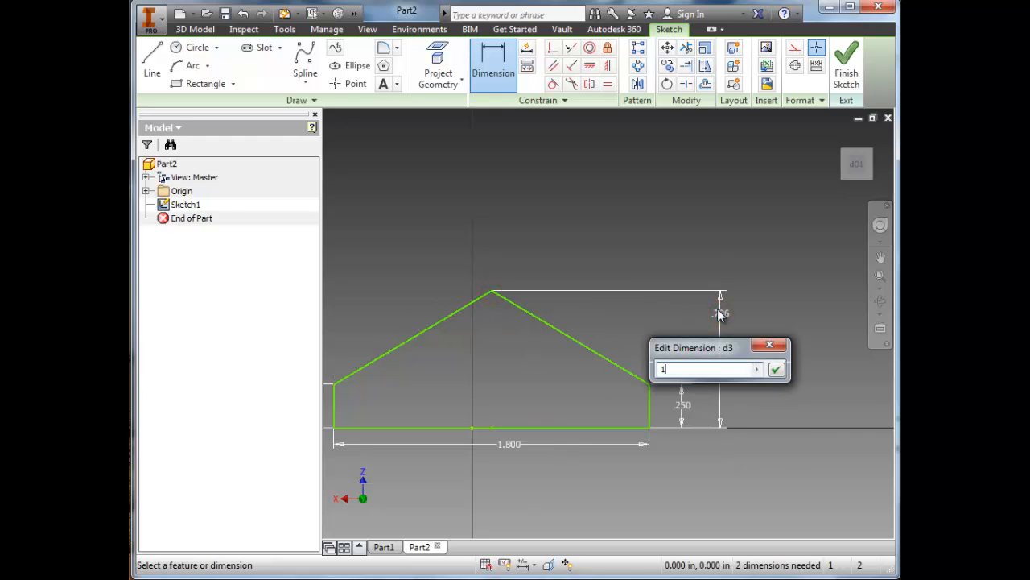
key("Return")
middle_click_drag(572, 321, 635, 322)
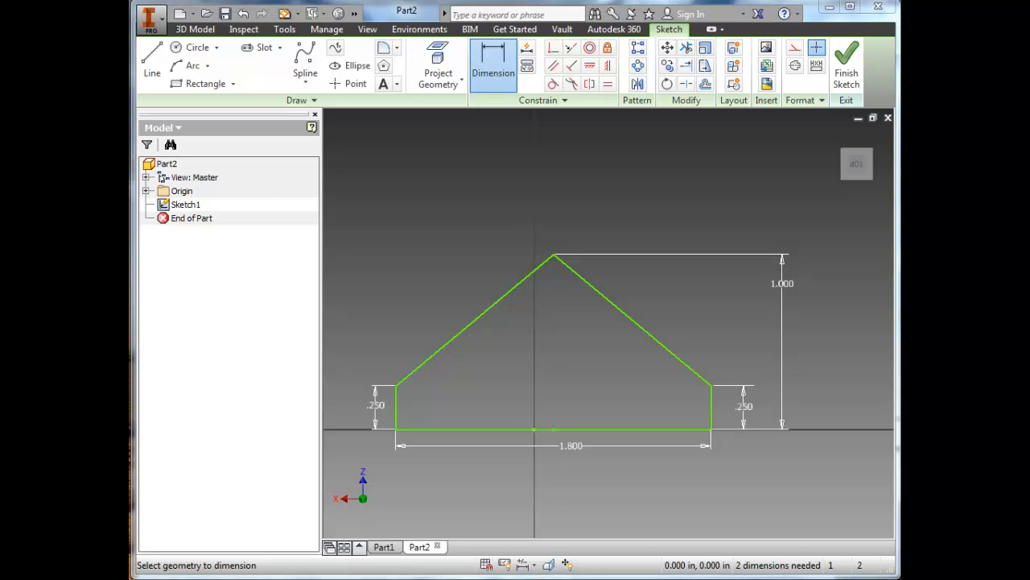
Check the cow catcher drawing for the part height, return to Inventor and finish the base sketch.
key("alt+Tab")
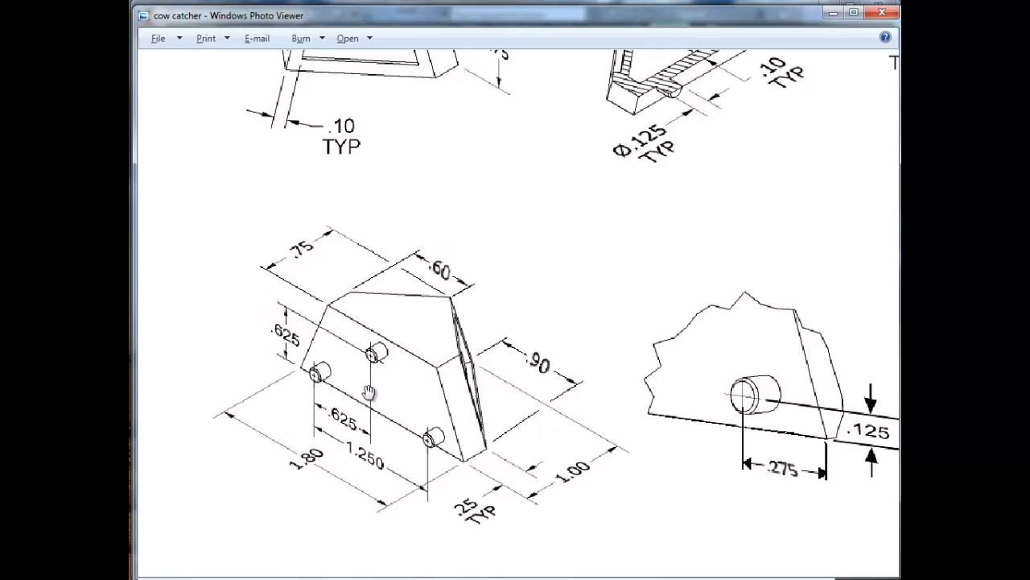
scroll(413, 388, "up", 1)
left_click_drag(421, 191, 481, 386)
left_click_drag(476, 233, 531, 362)
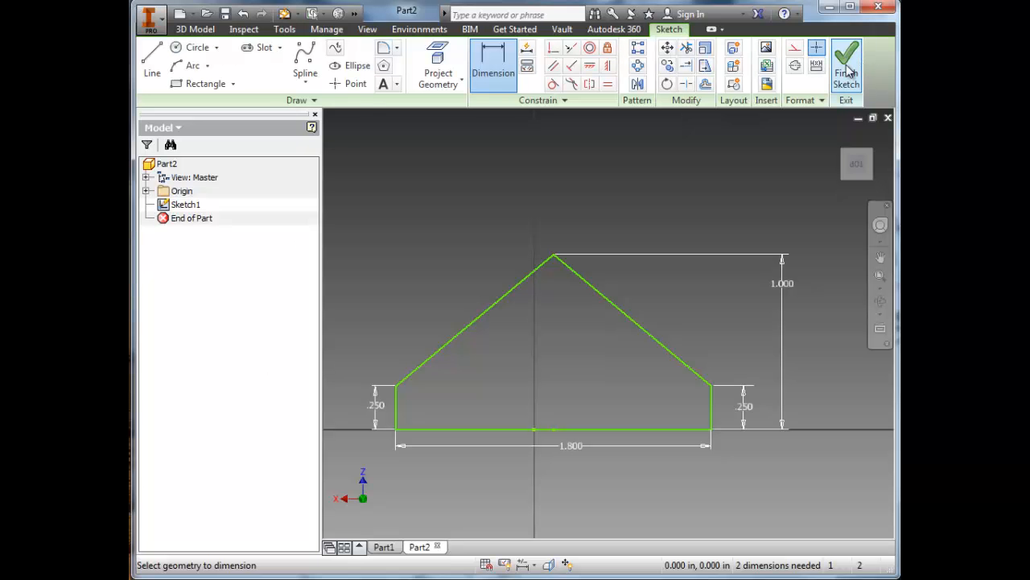
mouse_move(611, 241)
middle_mouse_down("shift")
mouse_move(586, 276)
mouse_move(502, 342)
middle_mouse_up("shift")
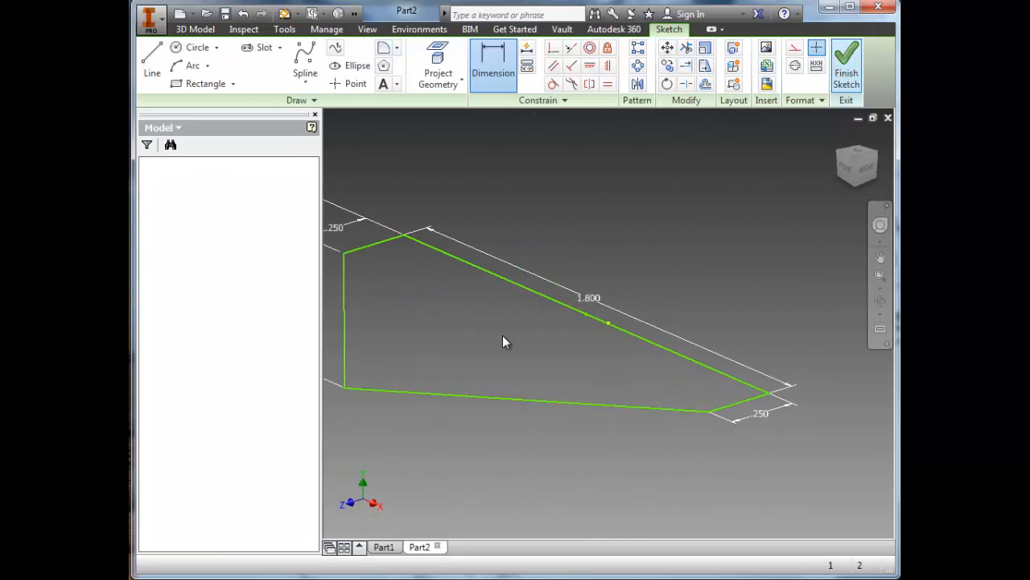
key("s")
scroll(596, 357, "up", 4)
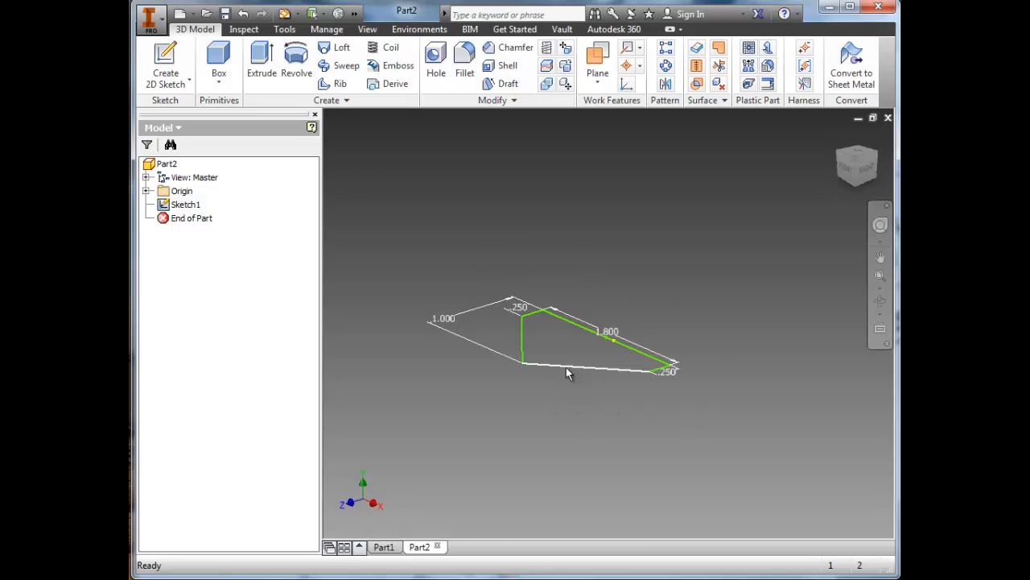
Create a work plane offset .75 in above the XZ plane.
left_click(599, 61)
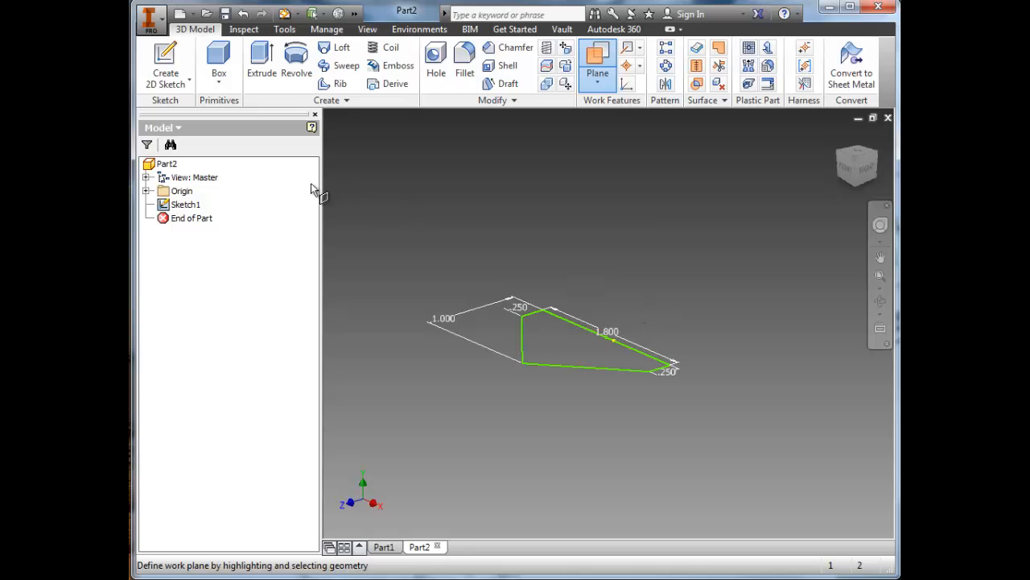
left_click(145, 191)
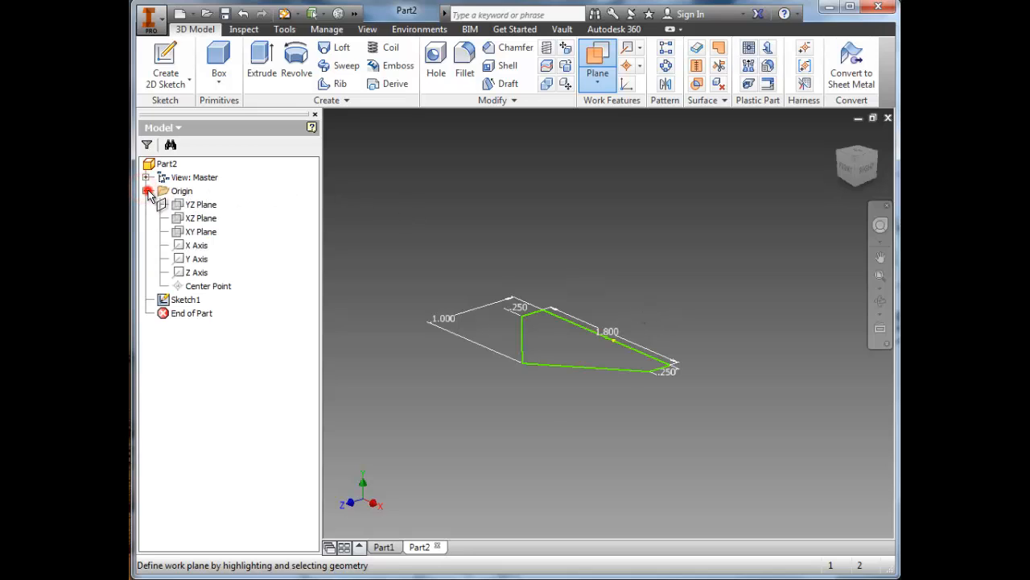
left_click(201, 218)
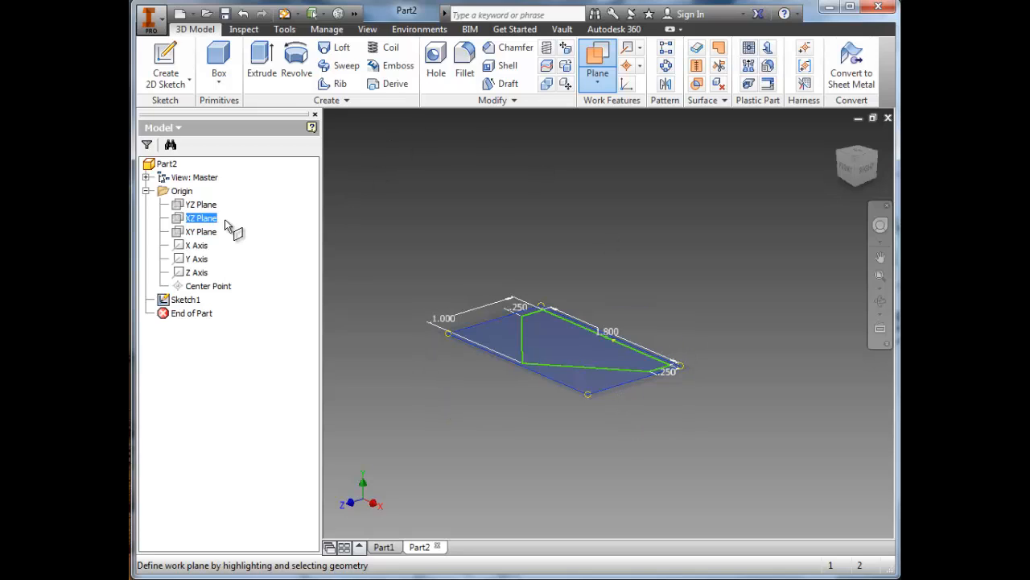
left_click(578, 325)
mouse_move(590, 393)
left_mouse_down()
mouse_move(594, 294)
mouse_move(600, 434)
mouse_move(598, 317)
left_mouse_up()
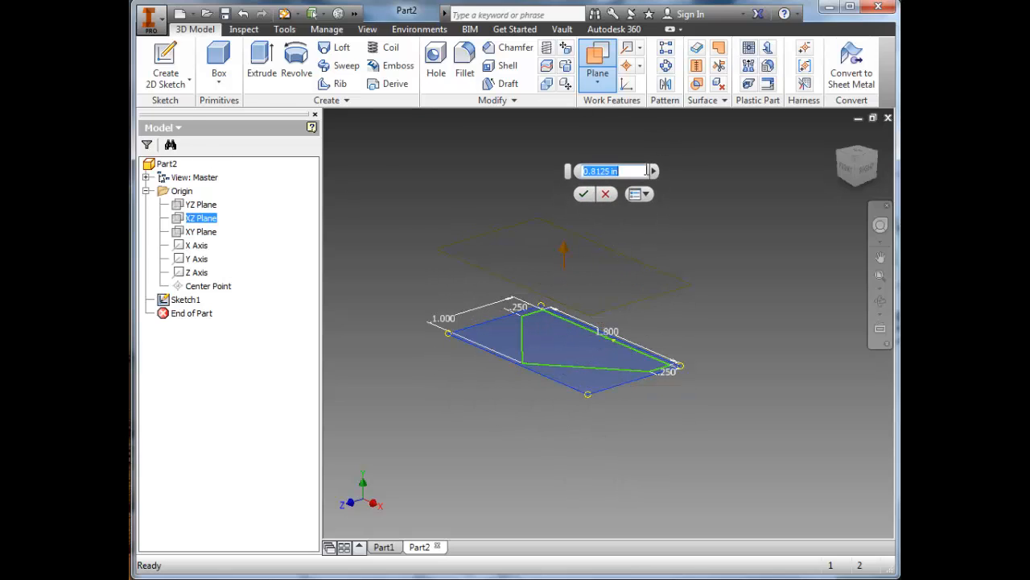
left_click_drag(633, 170, 378, 145)
type(".")
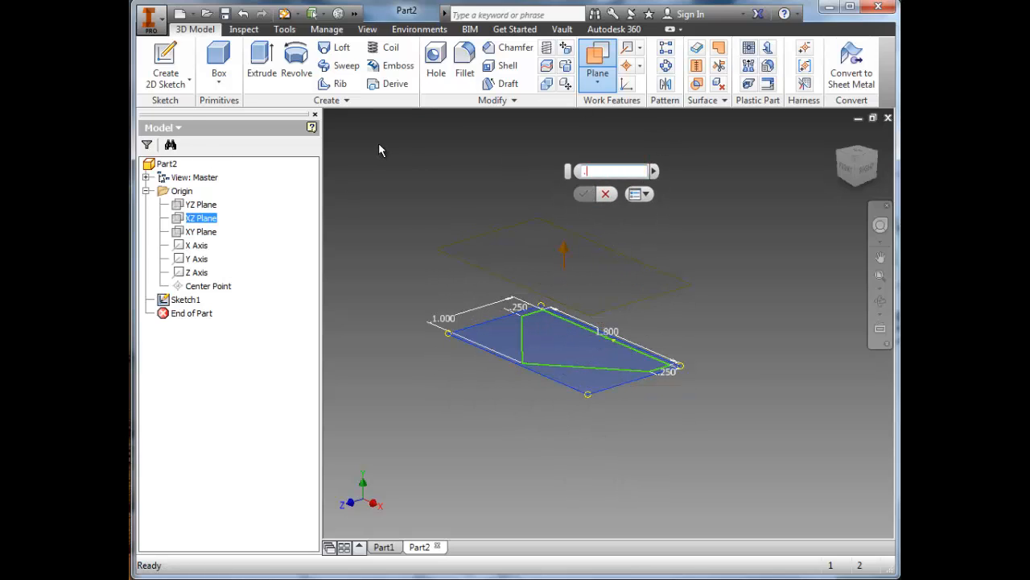
type("75")
key("Return")
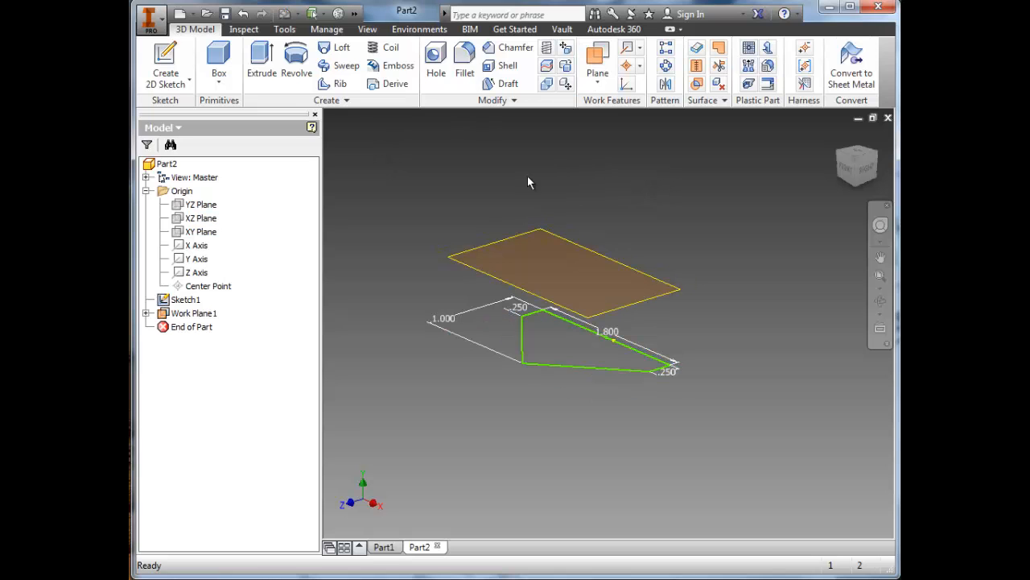
Start a new 2D sketch on the offset work plane above the base profile.
mouse_move(492, 395)
middle_mouse_down("shift")
mouse_move(631, 331)
mouse_move(626, 343)
mouse_move(582, 348)
mouse_move(644, 334)
middle_mouse_up("shift")
scroll(632, 329, "down", 3)
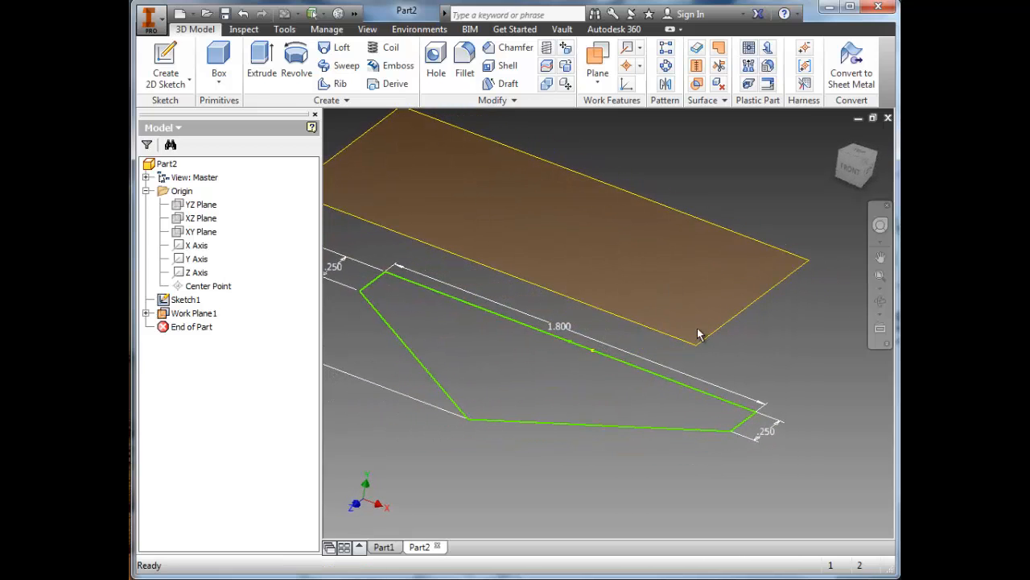
left_click(714, 338)
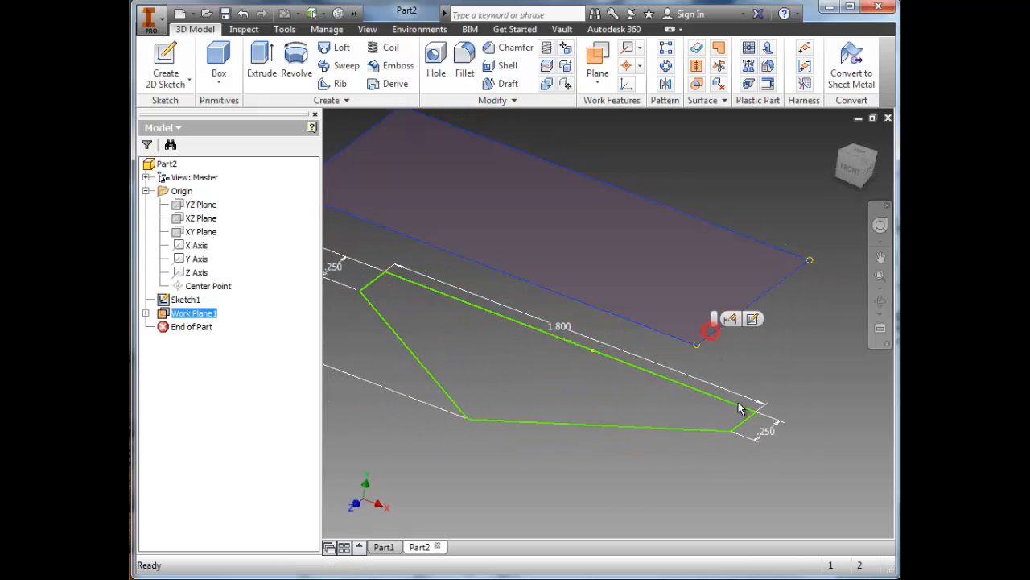
left_click(748, 319)
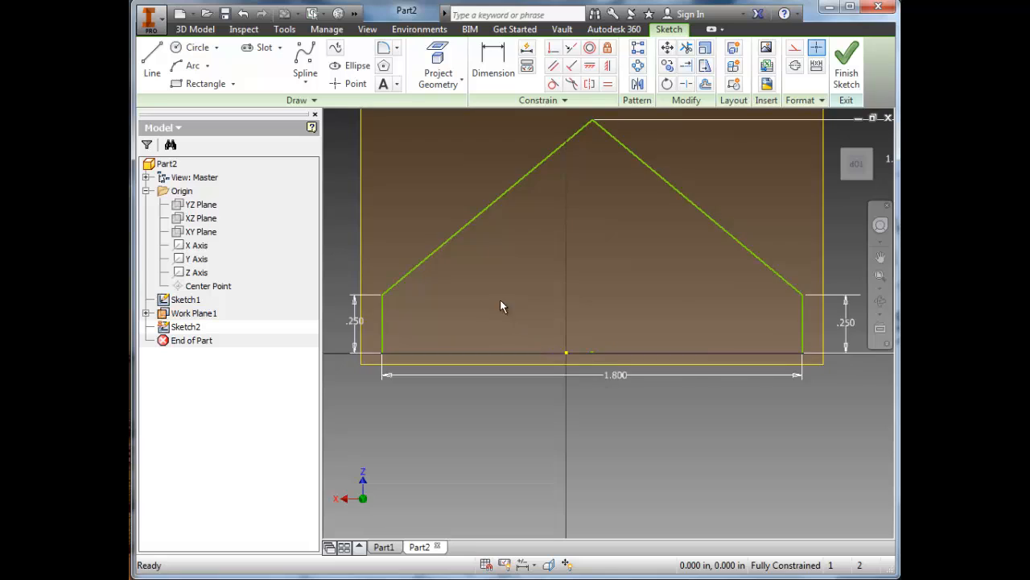
Sketch a closed five-sided house-shaped profile inside the base outline on its base line, with right side about .26 in and right slope about .91 in.
left_click(152, 61)
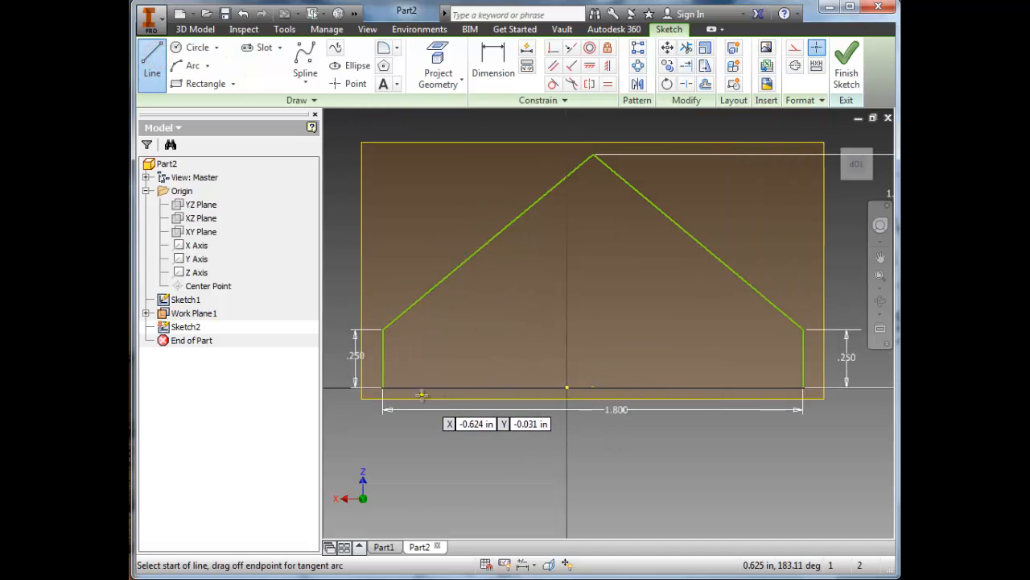
scroll(421, 392, "up", 3)
scroll(422, 389, "down", 2)
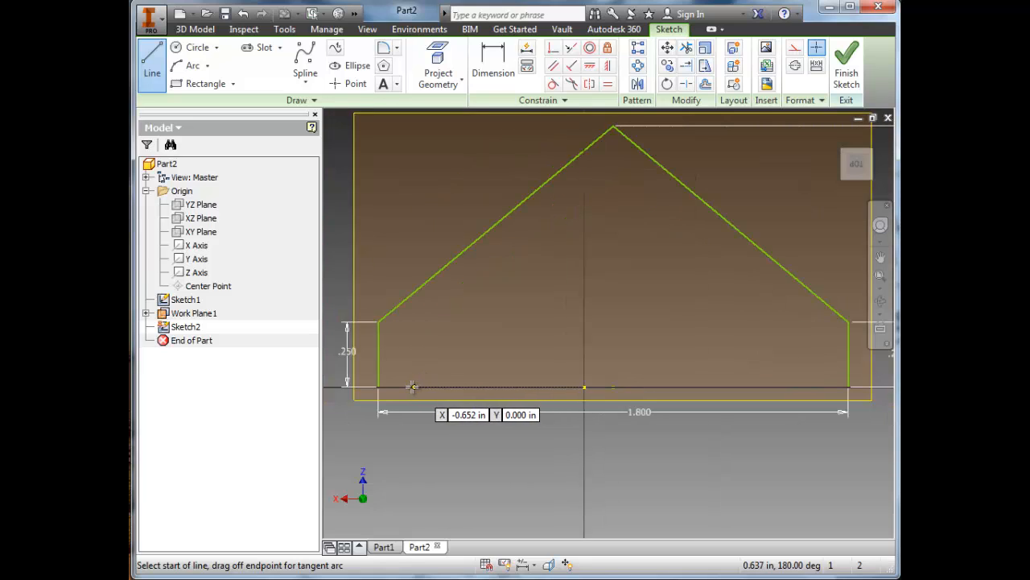
left_click(410, 387)
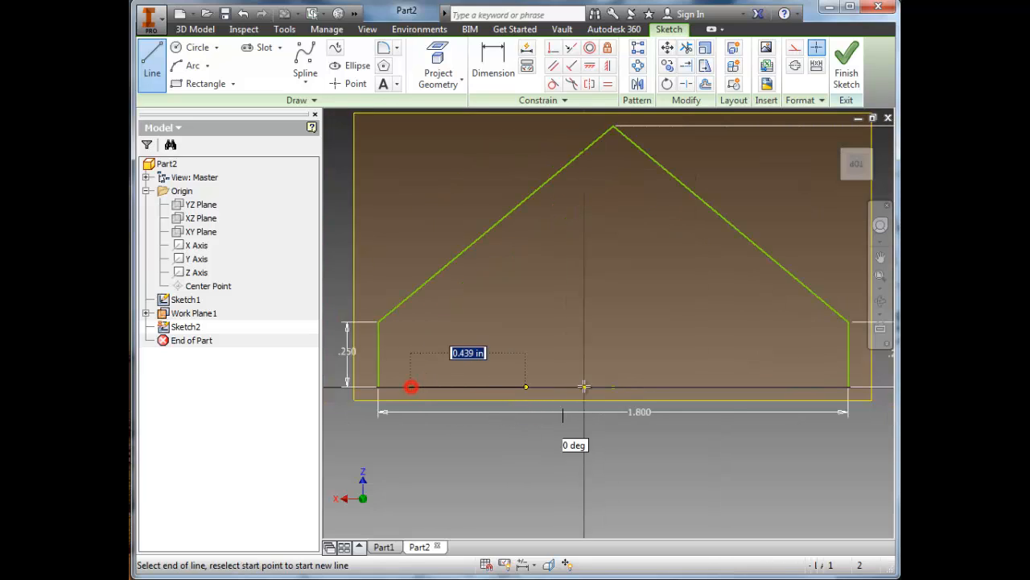
left_click(809, 387)
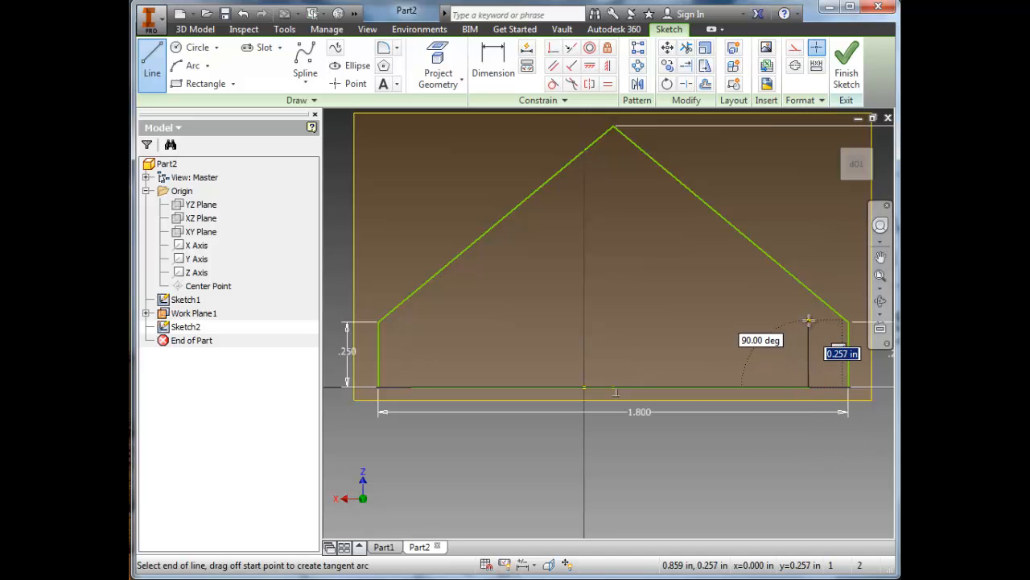
left_click(809, 321)
left_click(614, 184)
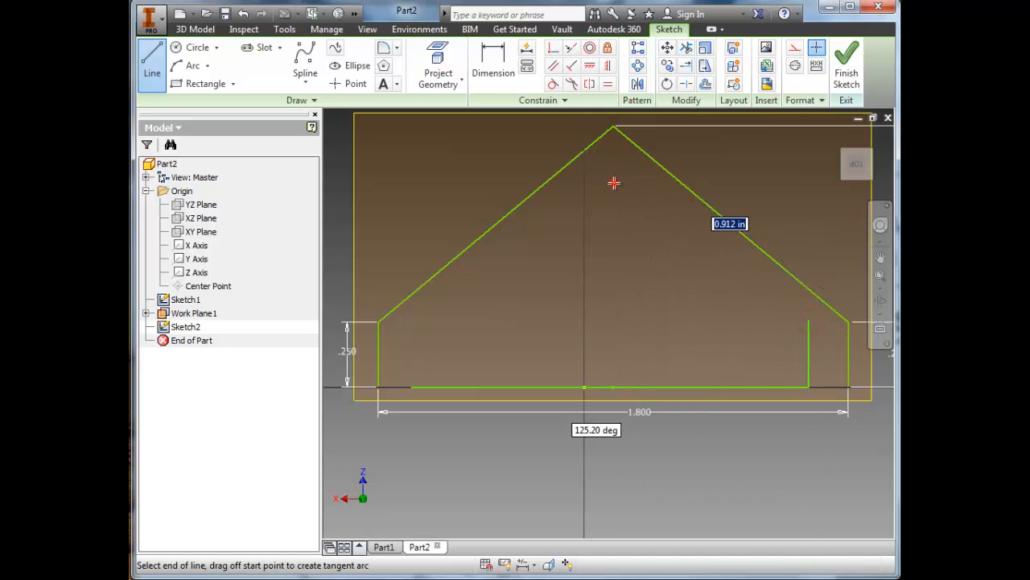
left_click(411, 331)
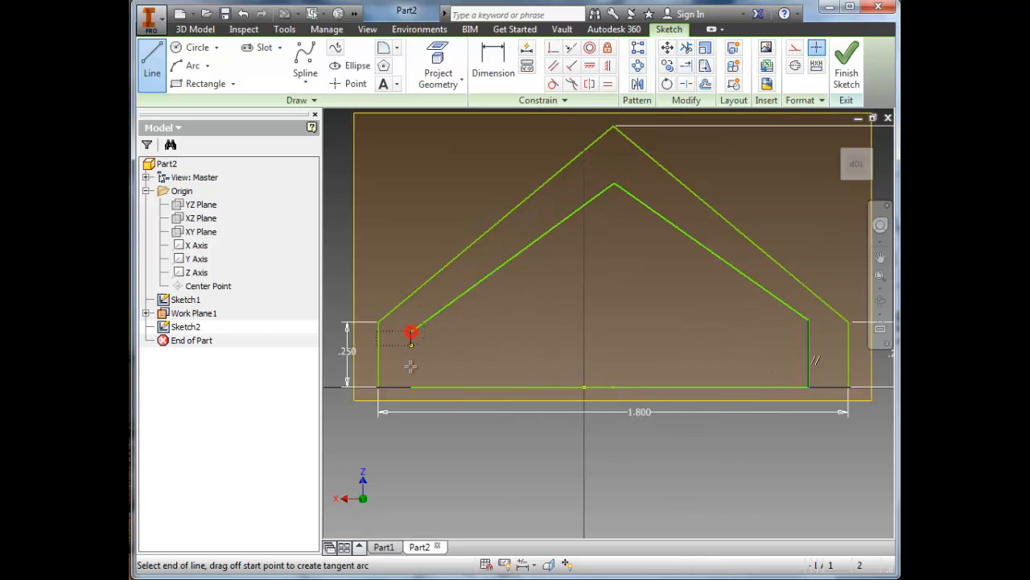
left_click(410, 386)
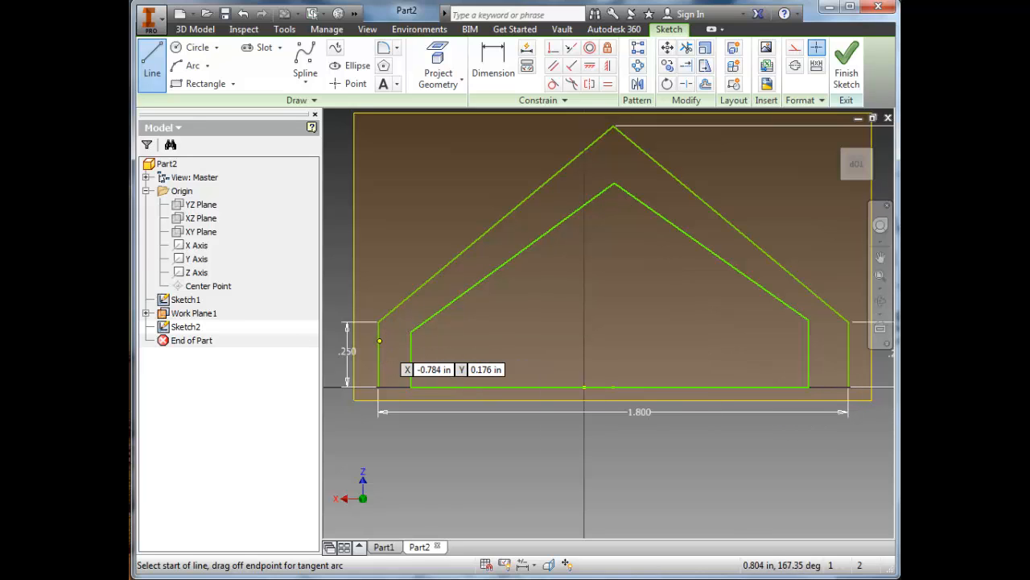
Switch to the cow catcher drawing and examine the upper profile's width and side dimensions, then return to Inventor.
key("alt+Tab")
mouse_move(504, 428)
left_mouse_down()
mouse_move(534, 301)
mouse_move(550, 285)
mouse_move(553, 227)
left_mouse_up()
left_click_drag(372, 447, 424, 377)
left_click_drag(426, 432, 424, 405)
left_click_drag(409, 332, 414, 500)
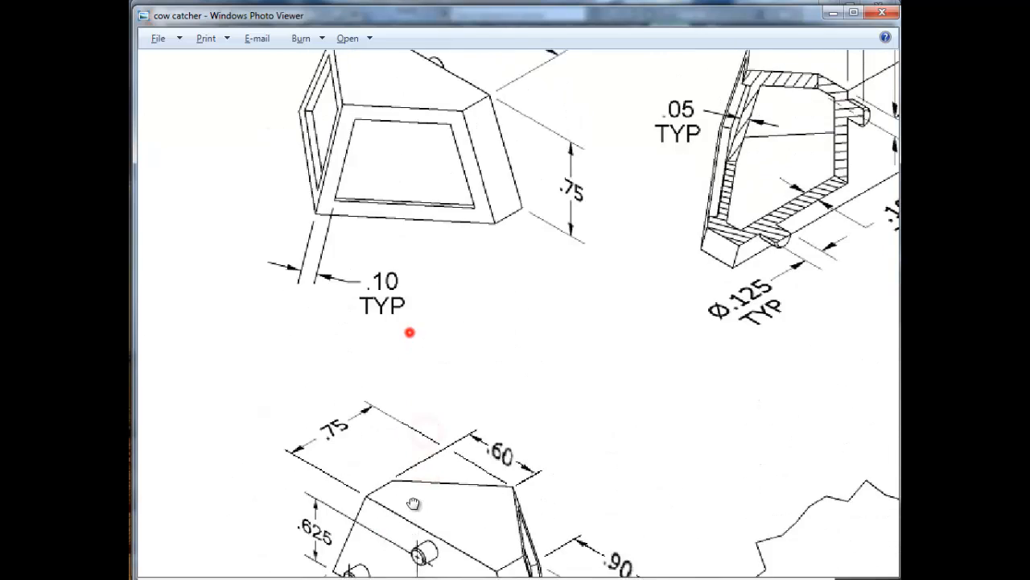
left_click_drag(418, 288, 428, 391)
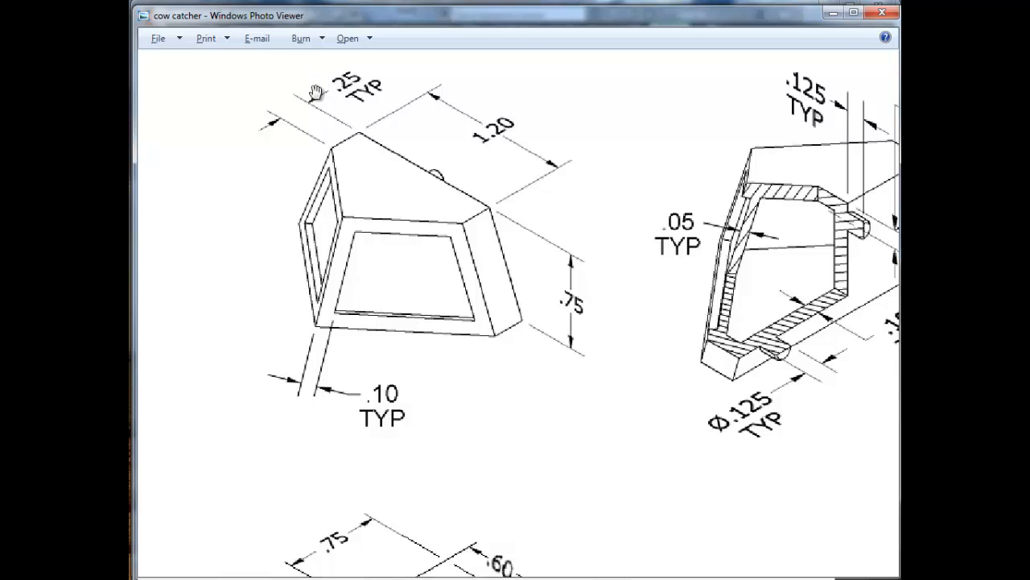
left_click_drag(355, 247, 371, 157)
left_click_drag(376, 222, 377, 194)
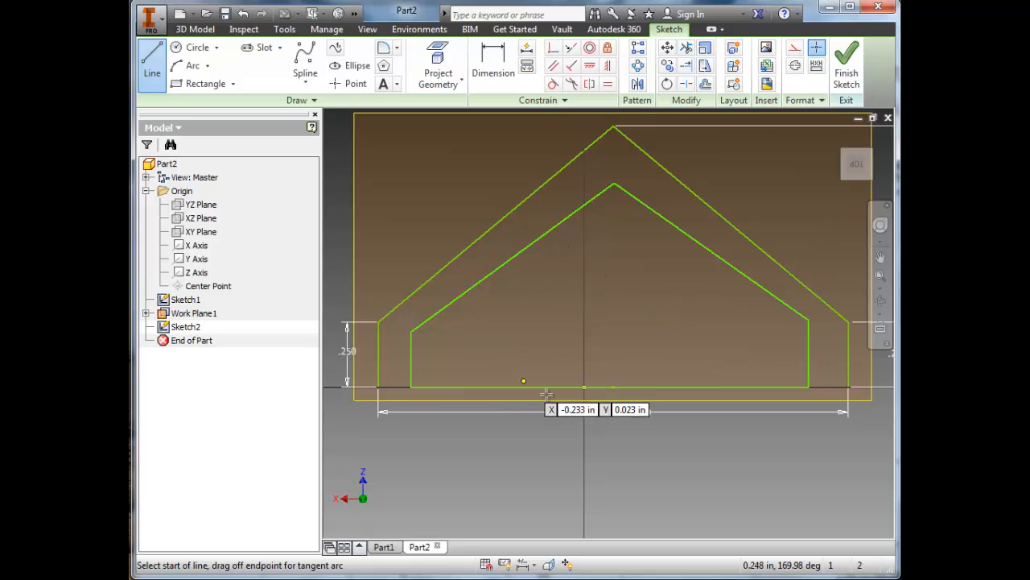
Dimension the inner profile's bottom line as 1.2 in.
key("d")
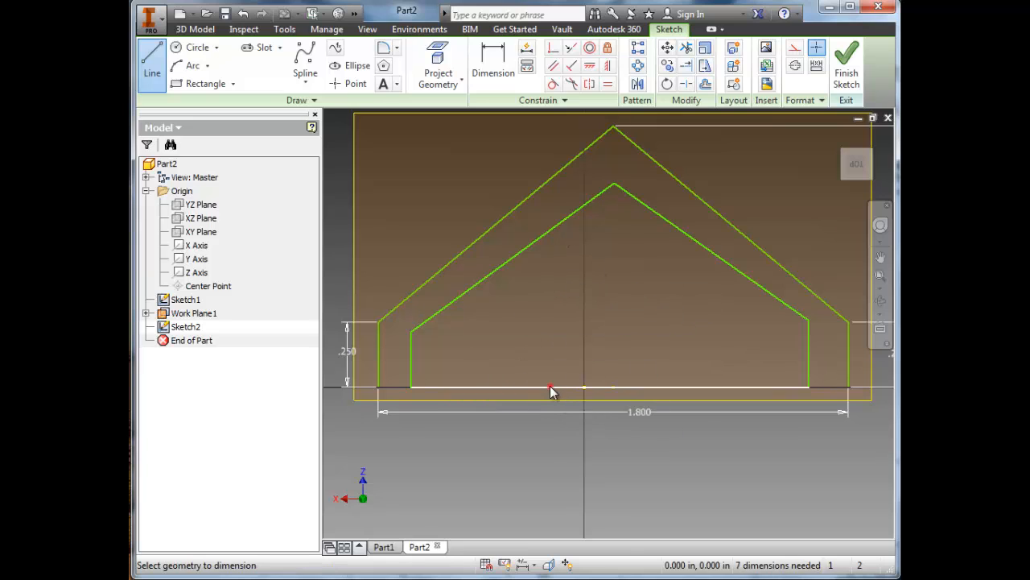
left_click(550, 388)
left_click(551, 440)
type("1.2")
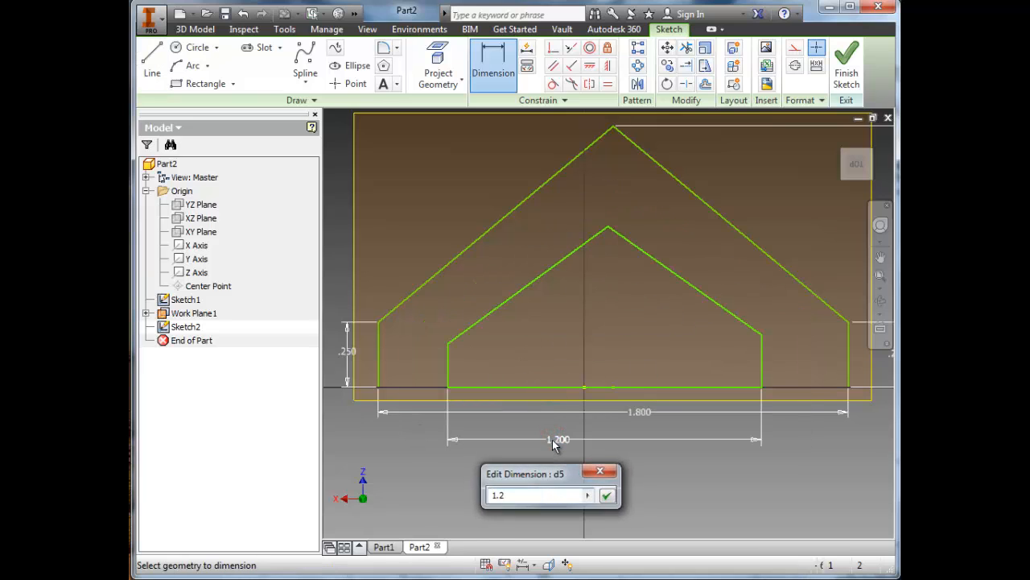
key("Return")
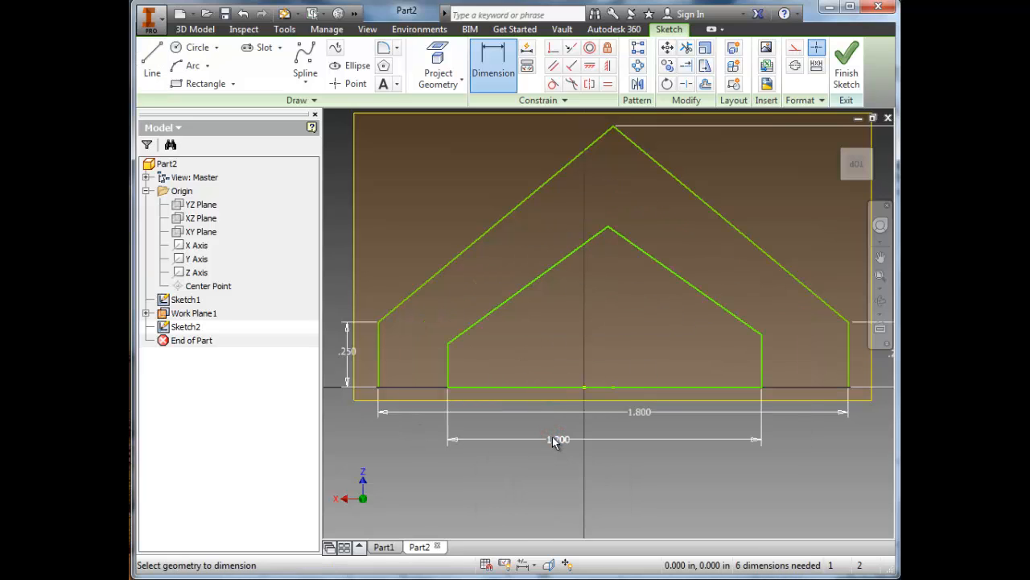
Dimension the inner profile's left vertical edge, try .258 in as its value, and undo that value change.
left_click(448, 363)
left_click(421, 354)
type(".")
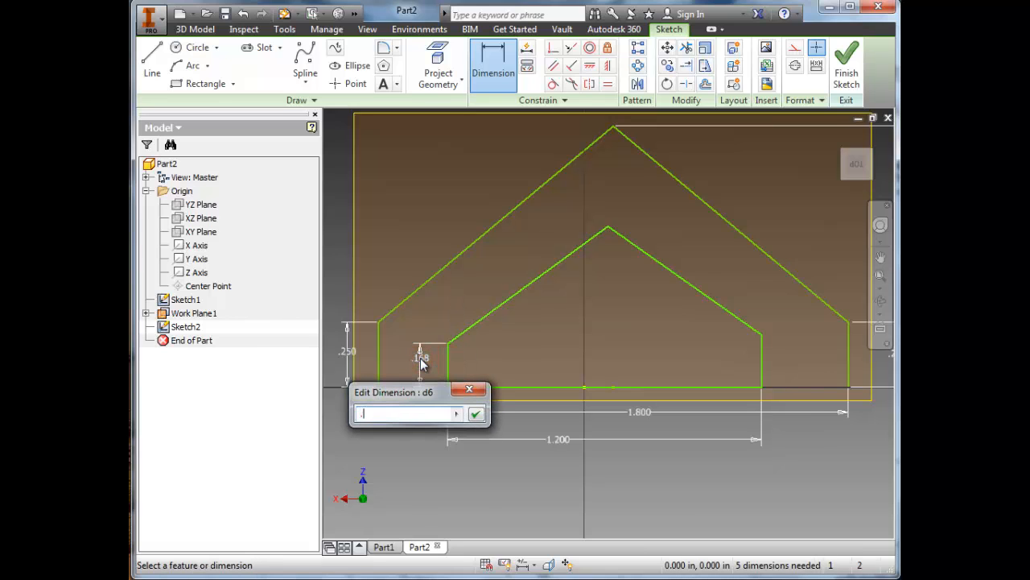
type("258")
key("Return")
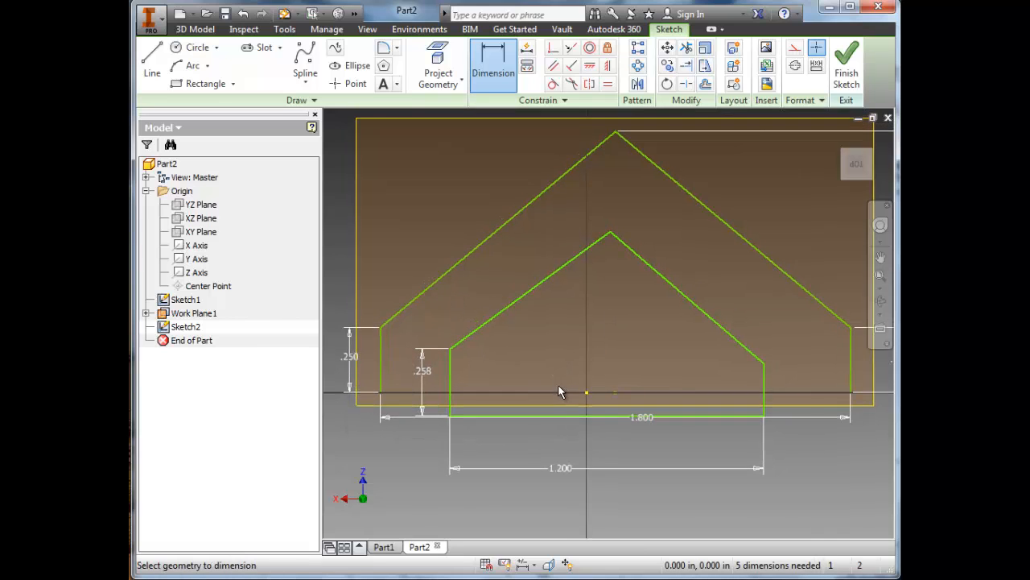
scroll(556, 393, "up", 3)
scroll(556, 393, "down", 2)
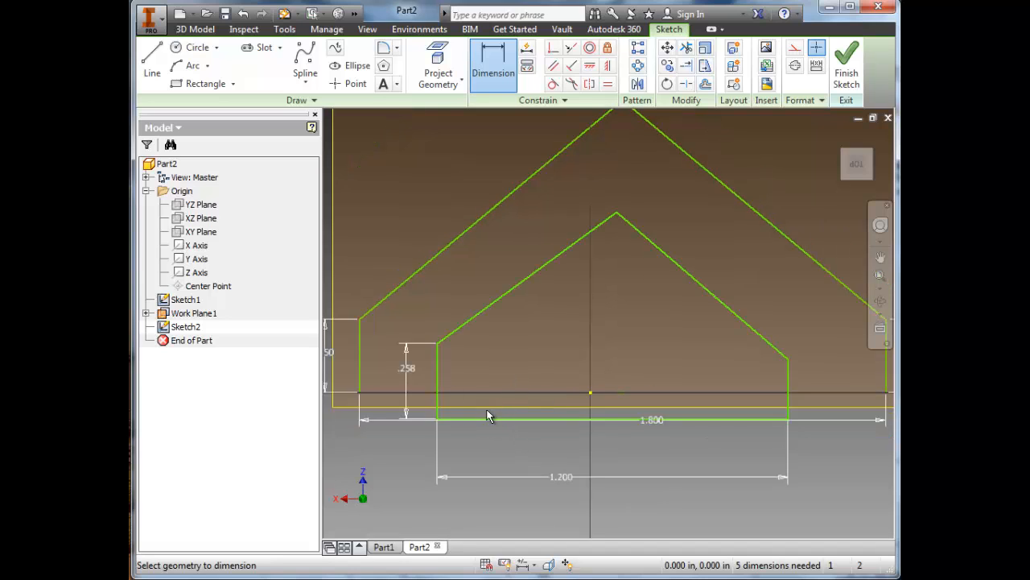
key("ctrl+z")
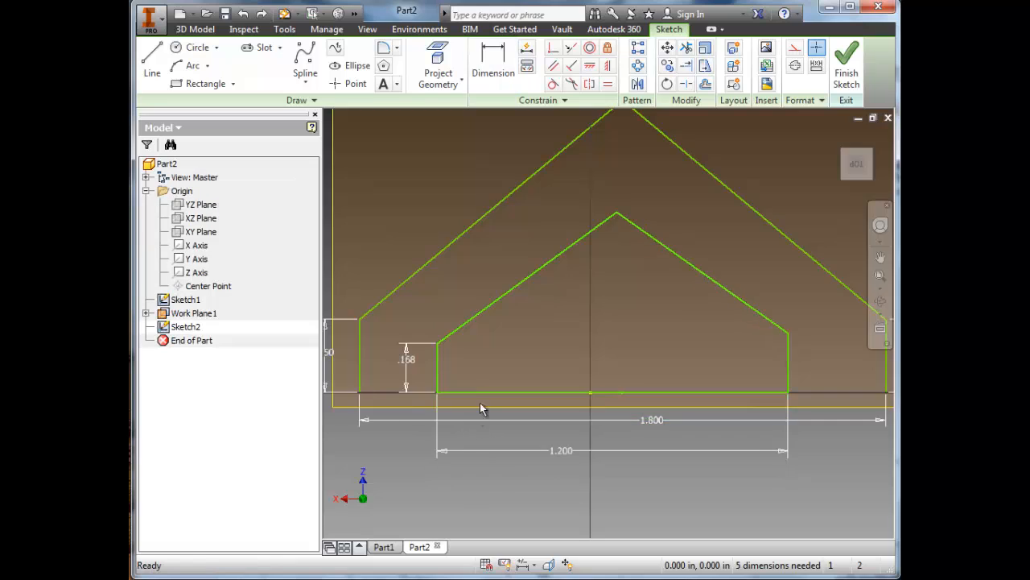
Fix the inner profile's bottom line in place and set the left vertical edge's dimension to .25 in.
left_click(607, 47)
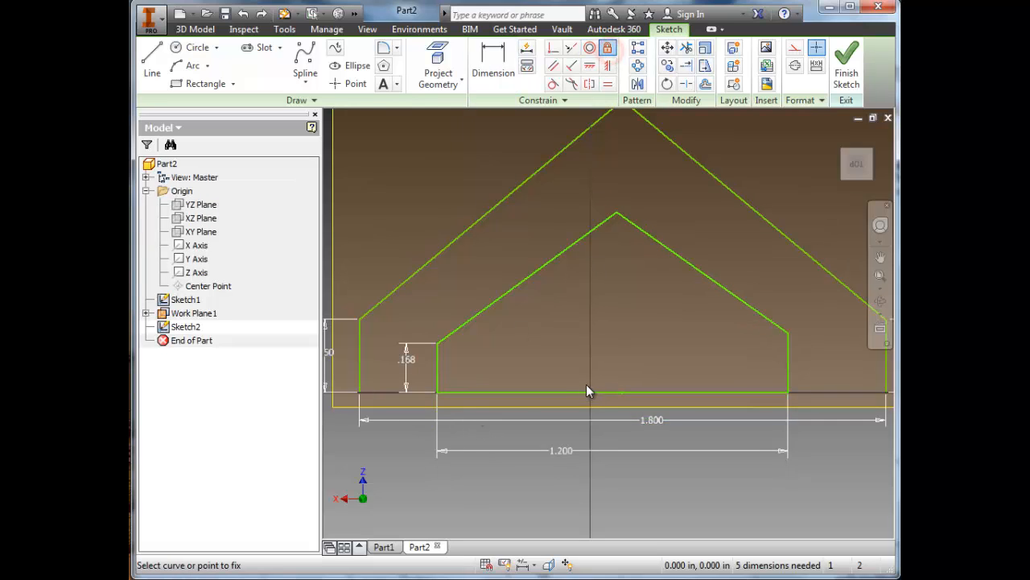
left_click(524, 393)
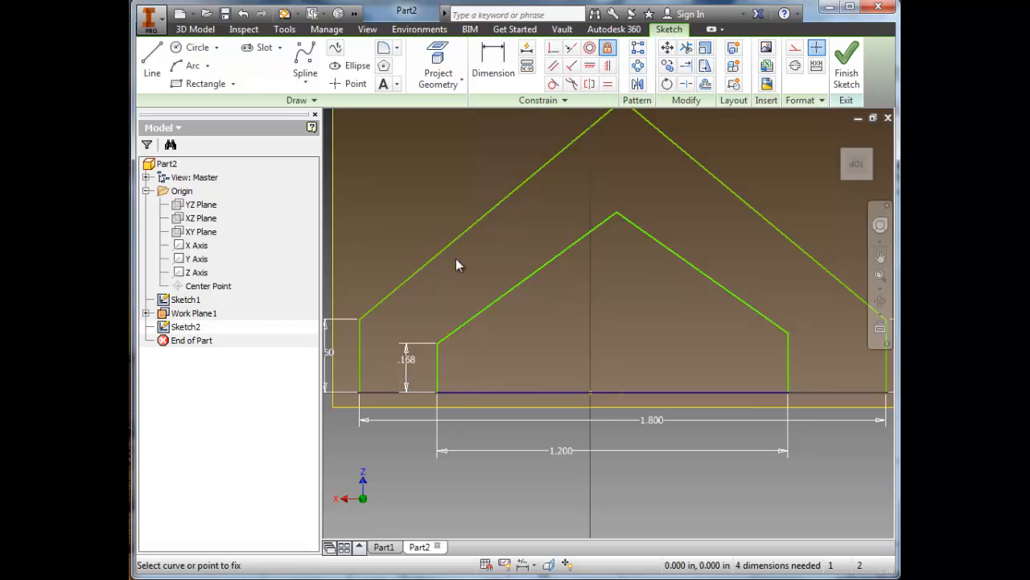
key("d")
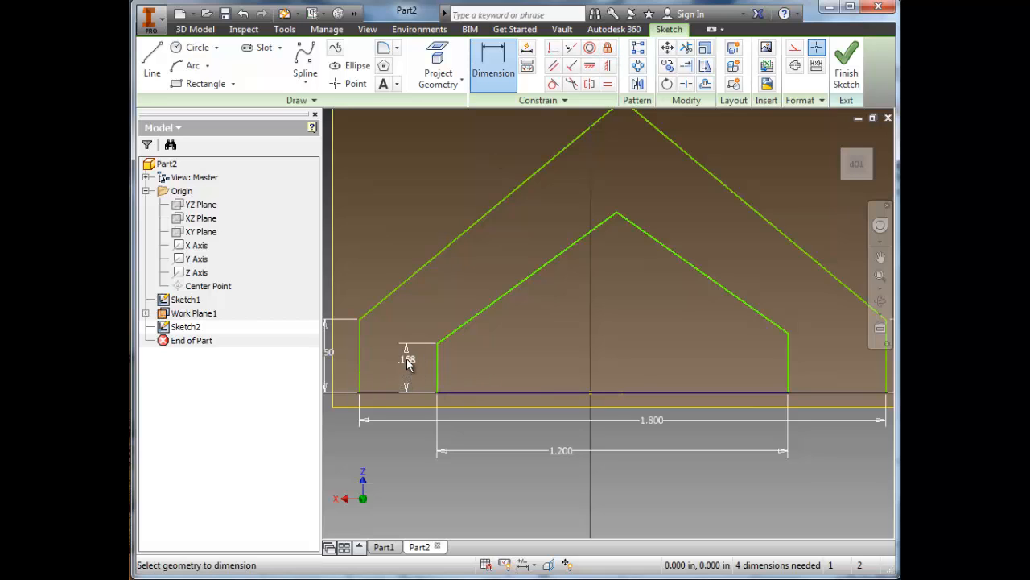
left_click(408, 360)
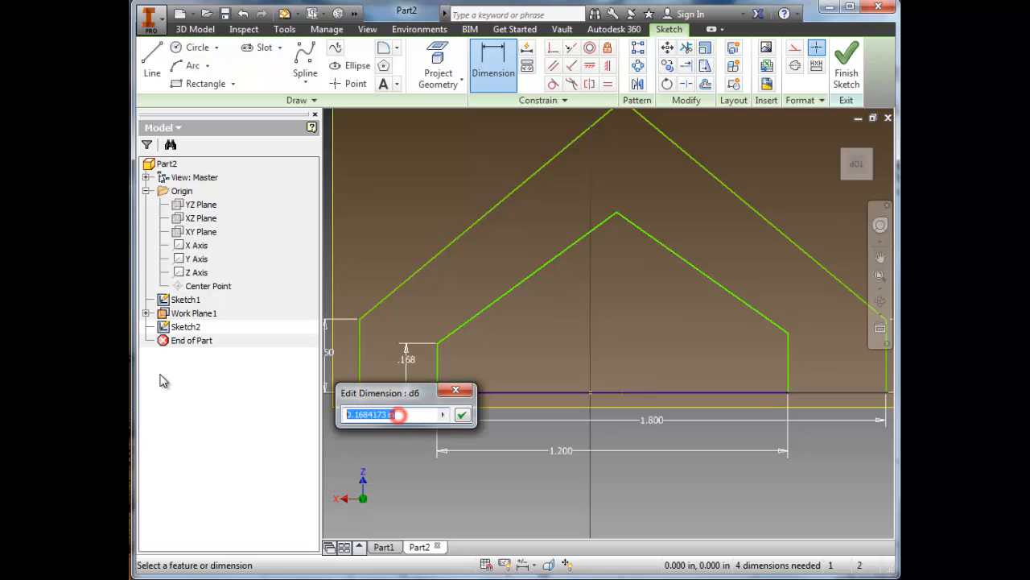
type(".25")
key("Return")
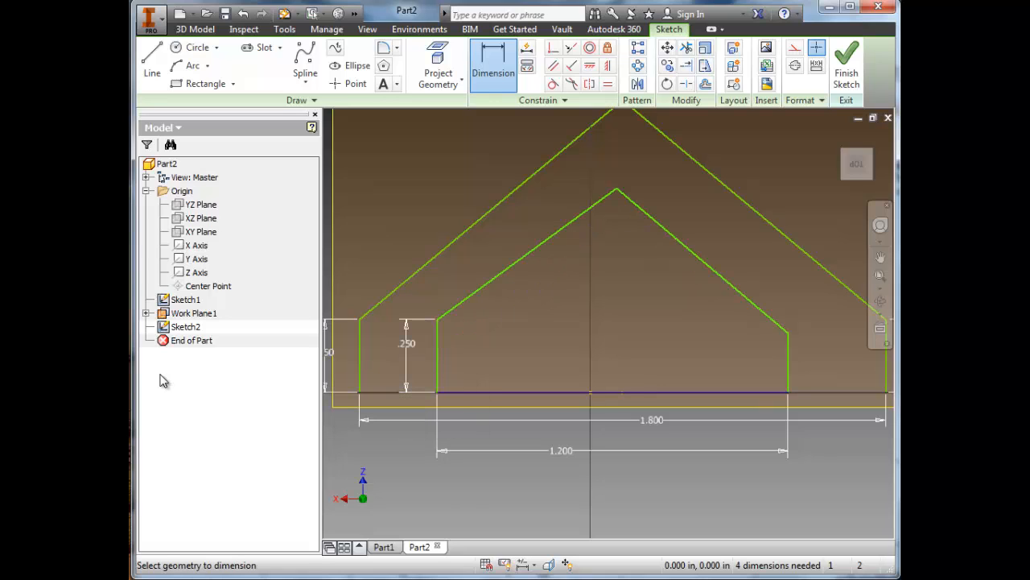
Dimension the inner profile's right vertical edge as .25 in.
left_click(789, 361)
left_click(833, 359)
type(".25")
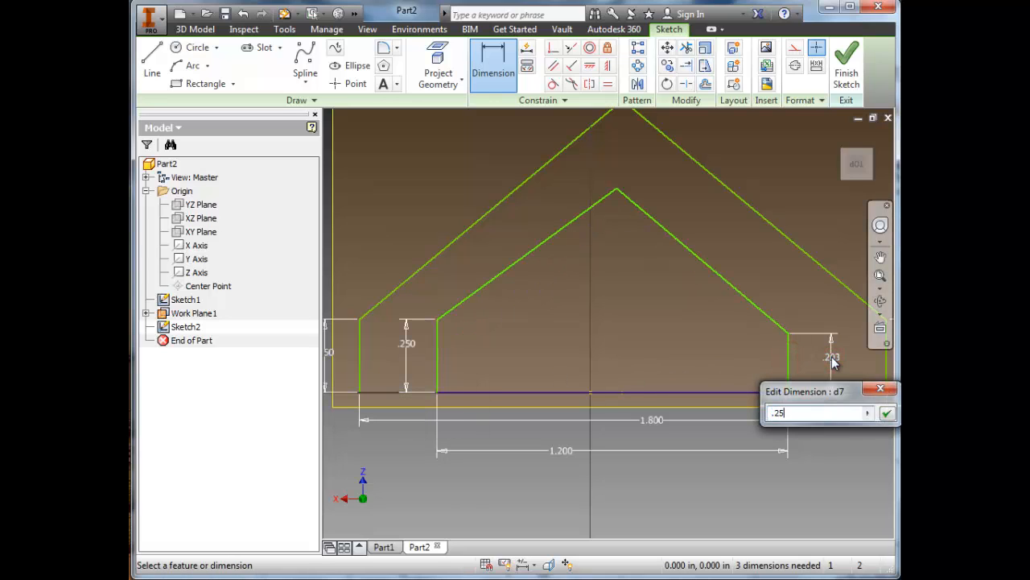
key("Return")
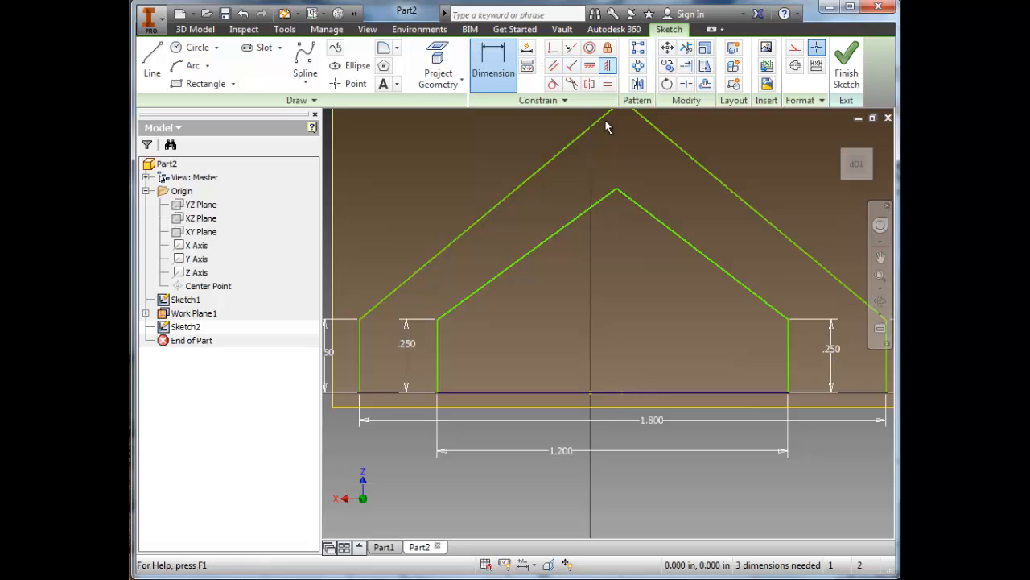
Dimension the horizontal distance from the inner profile's apex to its right vertical edge as .6 in.
left_click(616, 191)
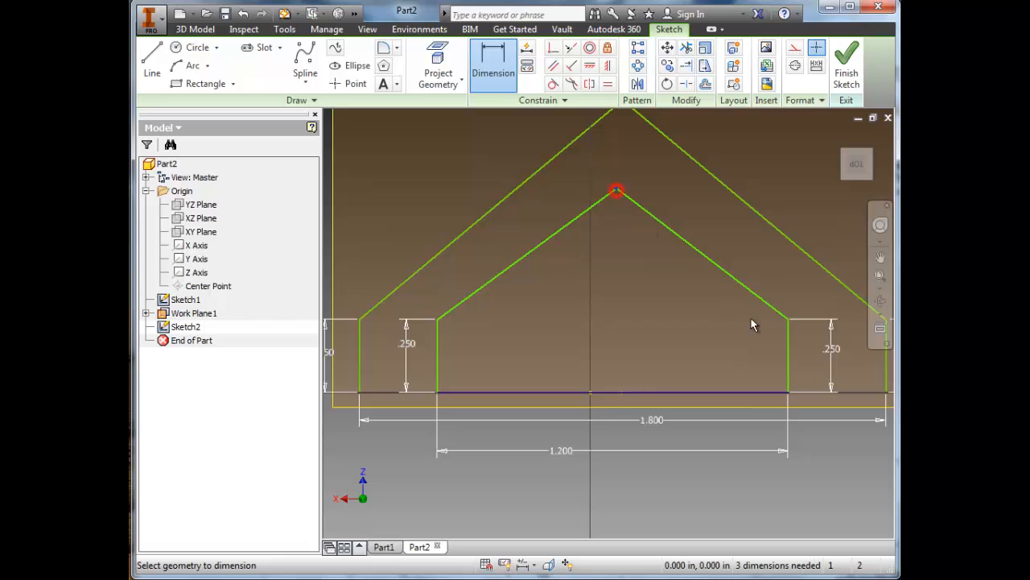
left_click(789, 346)
left_click(686, 325)
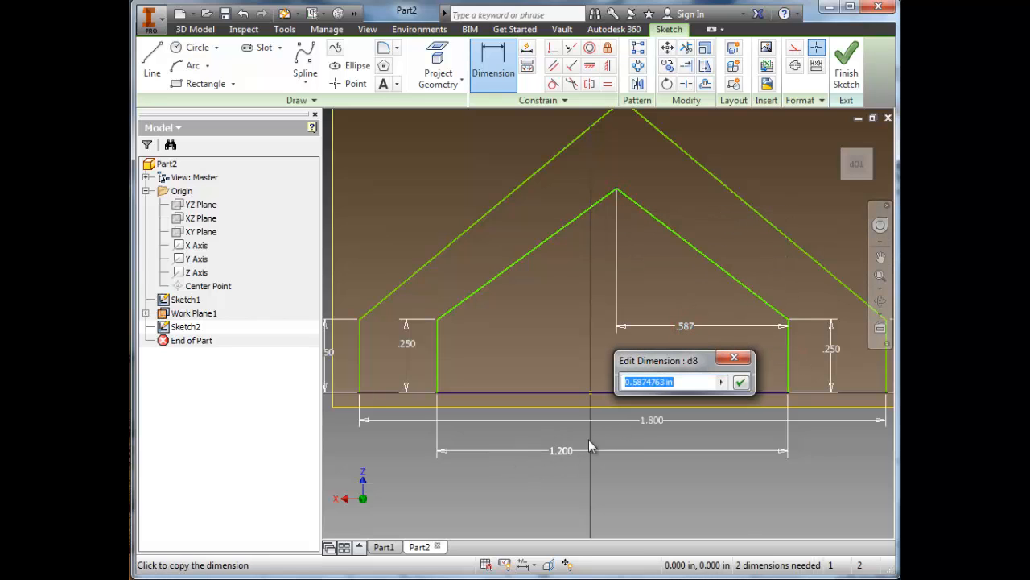
type(".6")
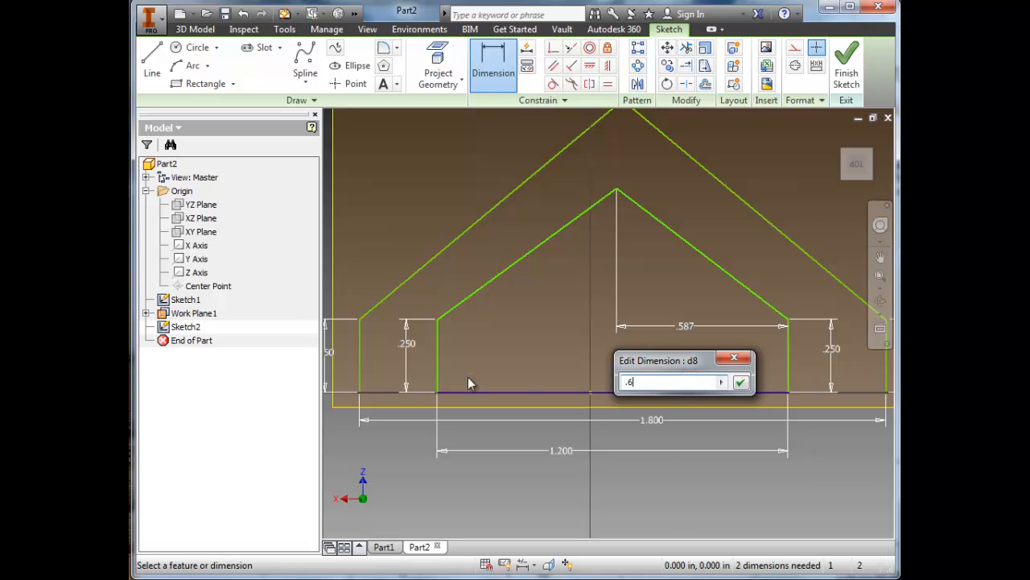
key("Return")
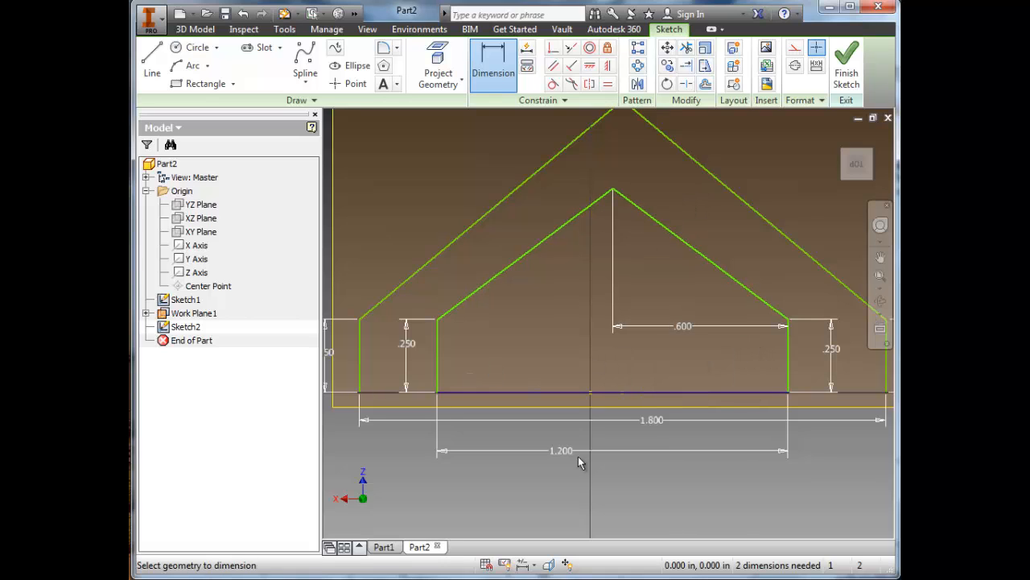
Dimension the inner profile's height from the bottom line to the apex as .75 in.
left_click(619, 392)
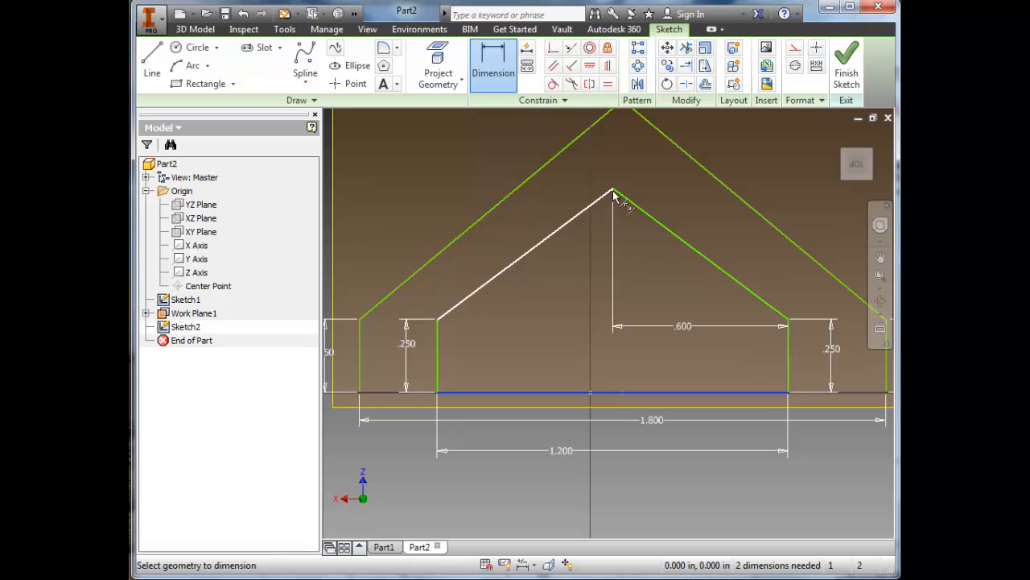
left_click(614, 192)
left_click(723, 230)
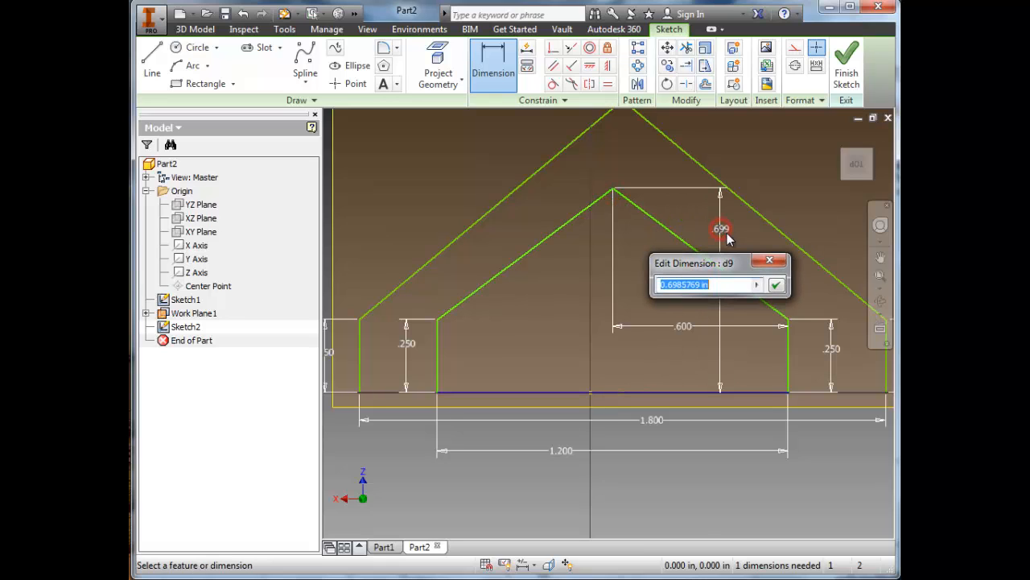
type(".75")
key("Return")
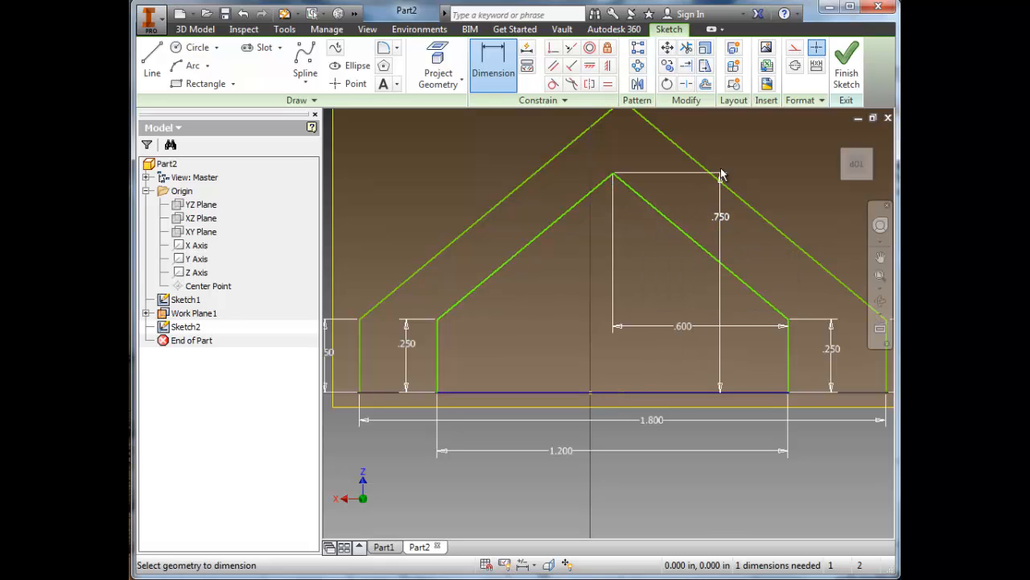
mouse_move(676, 199)
middle_mouse_down()
mouse_move(676, 238)
mouse_move(644, 262)
middle_mouse_up()
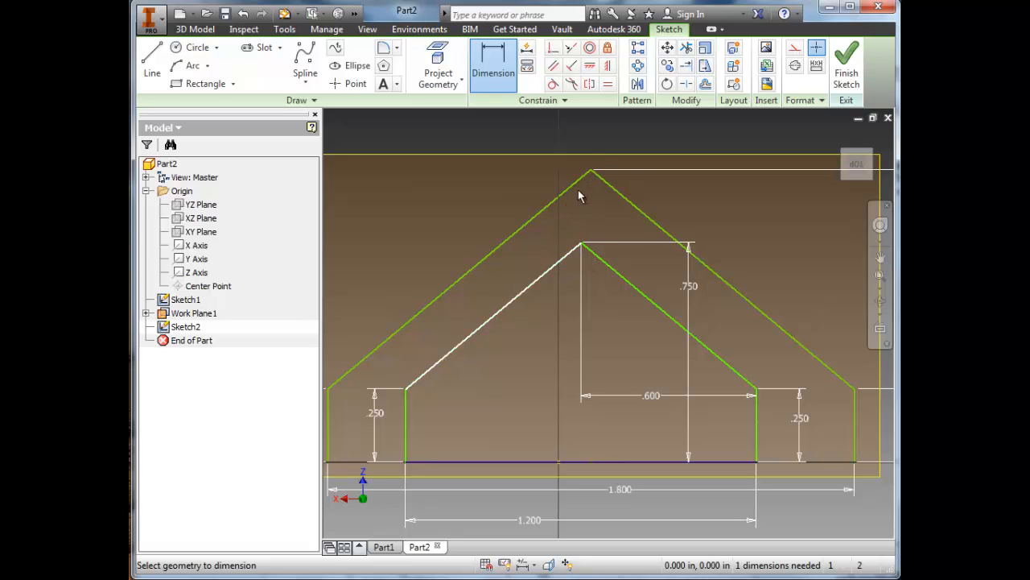
middle_click_drag(588, 232, 585, 268)
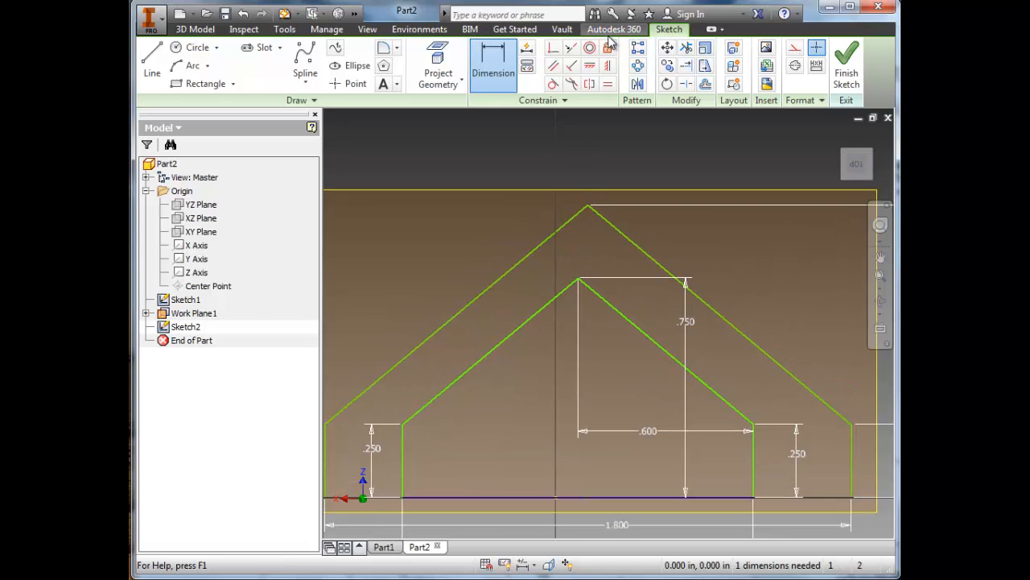
left_click(608, 66)
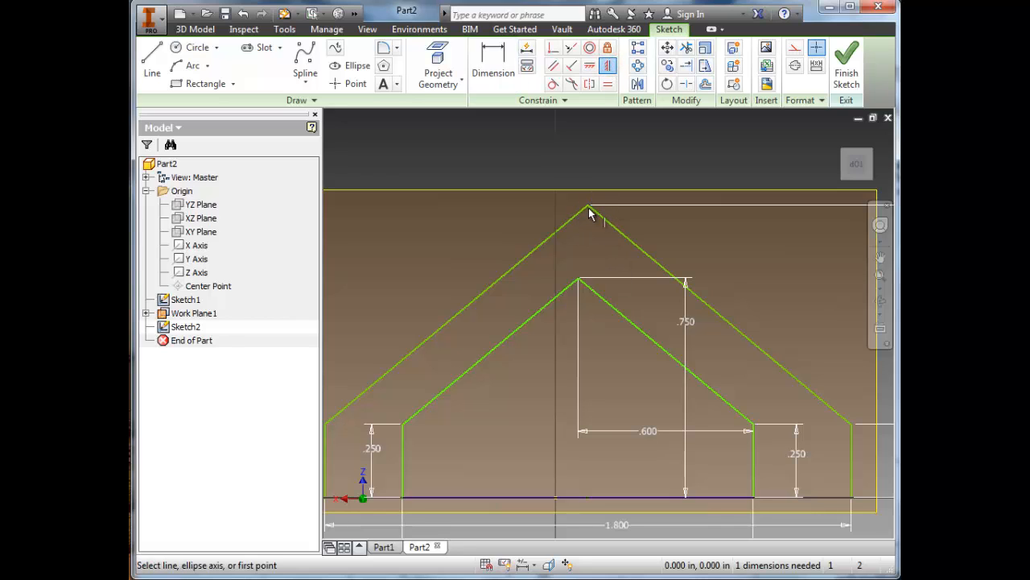
key("Escape")
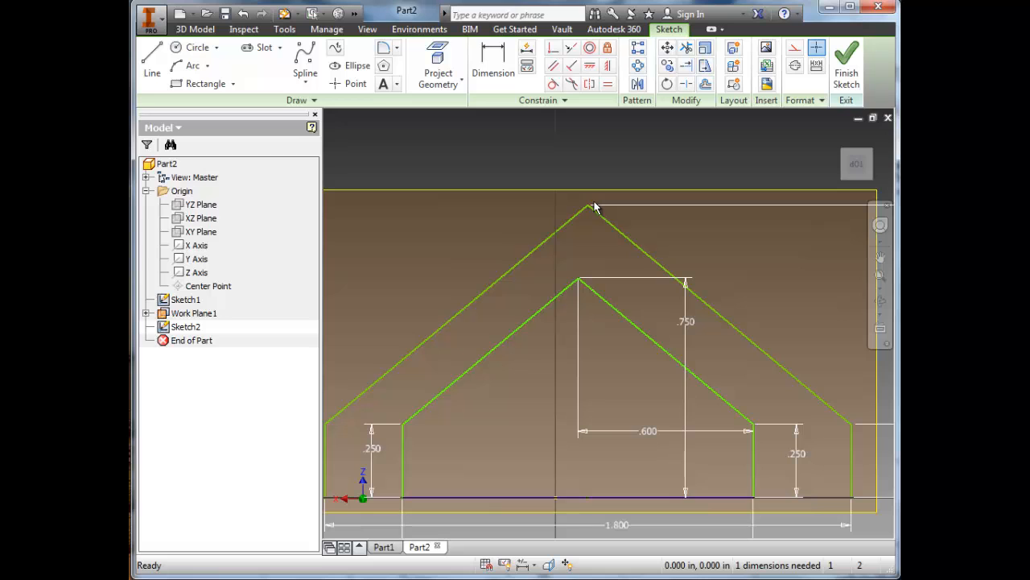
Project the two sloped lines of the larger base profile into the offset-plane sketch.
mouse_move(543, 322)
middle_mouse_down("shift")
mouse_move(550, 301)
mouse_move(550, 332)
mouse_move(491, 435)
middle_mouse_up("shift")
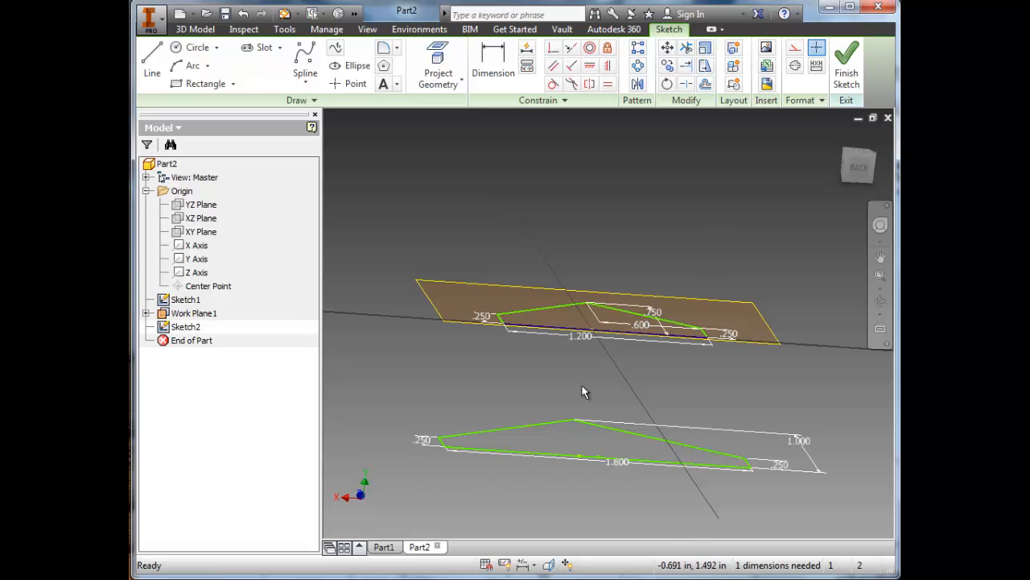
middle_click_drag(582, 391, 587, 463, "shift")
middle_click_drag(634, 256, 636, 227, "shift")
middle_click_drag(562, 299, 570, 308)
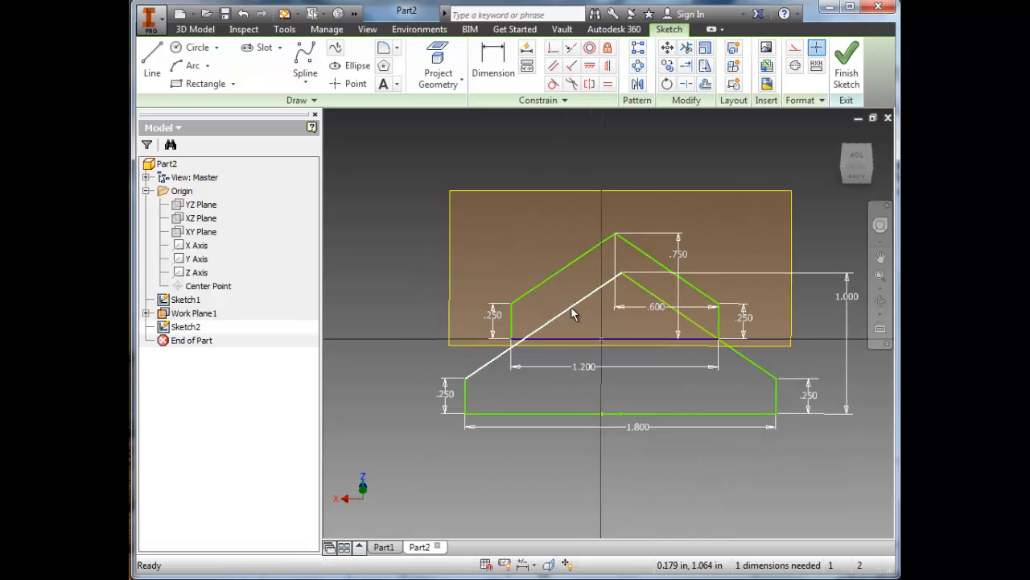
scroll(571, 309, "down", 3)
left_click(856, 161)
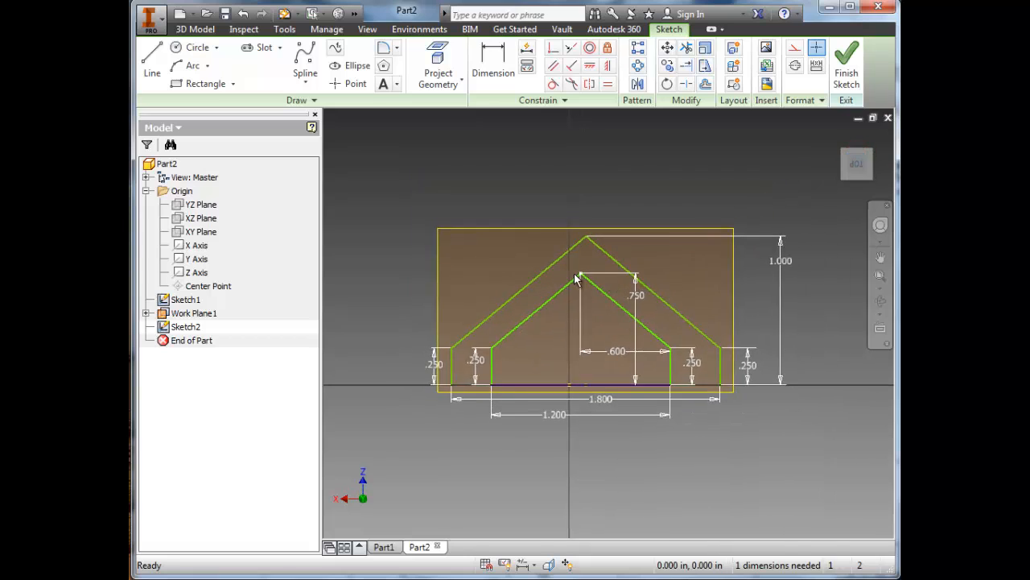
left_click(437, 60)
left_click(580, 211)
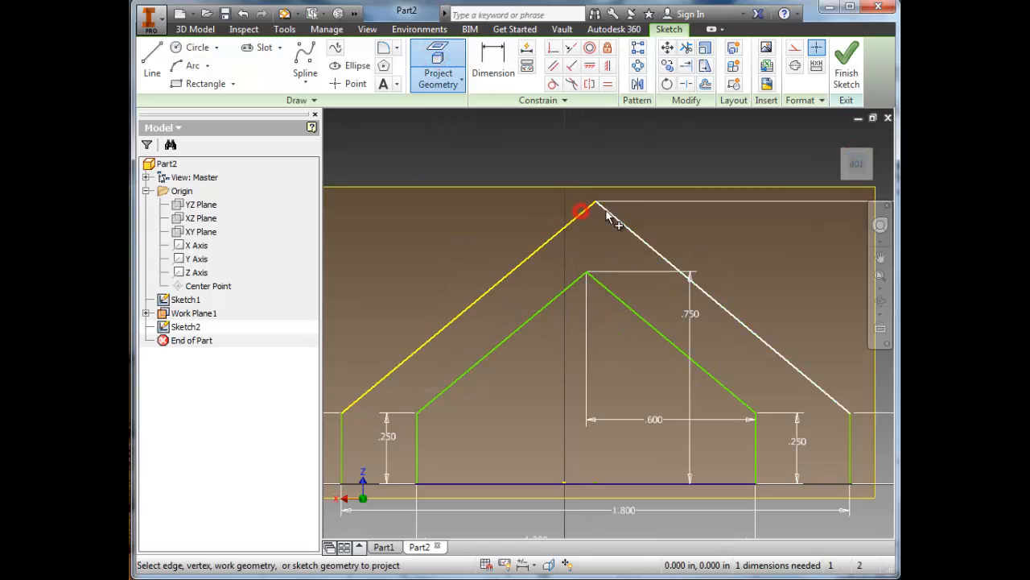
left_click(606, 212)
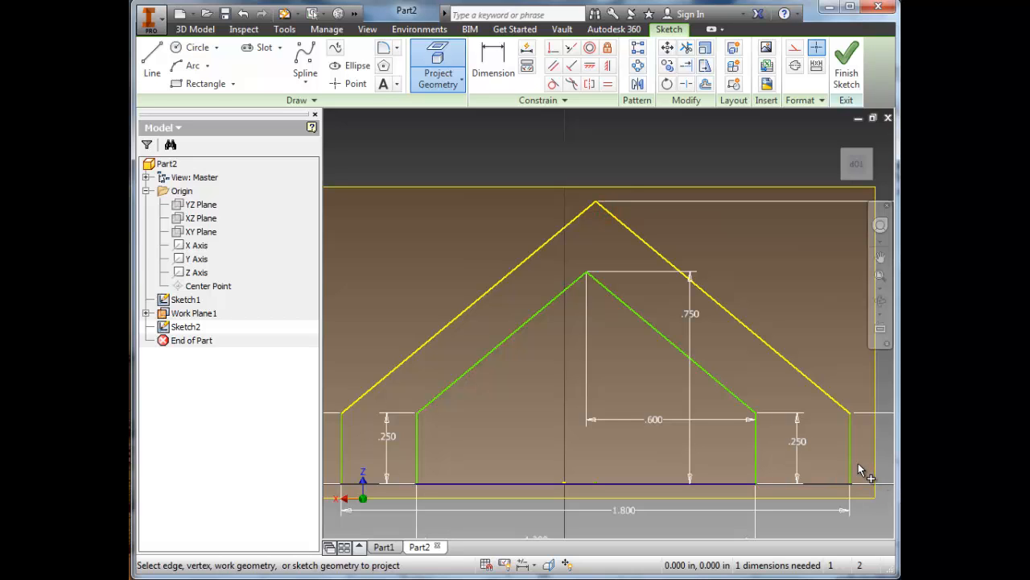
Constrain the inner profile's apex vertically in line with the projected base-profile apex and finish the sketch.
key("z")
middle_click_drag(662, 451, 715, 156, "shift")
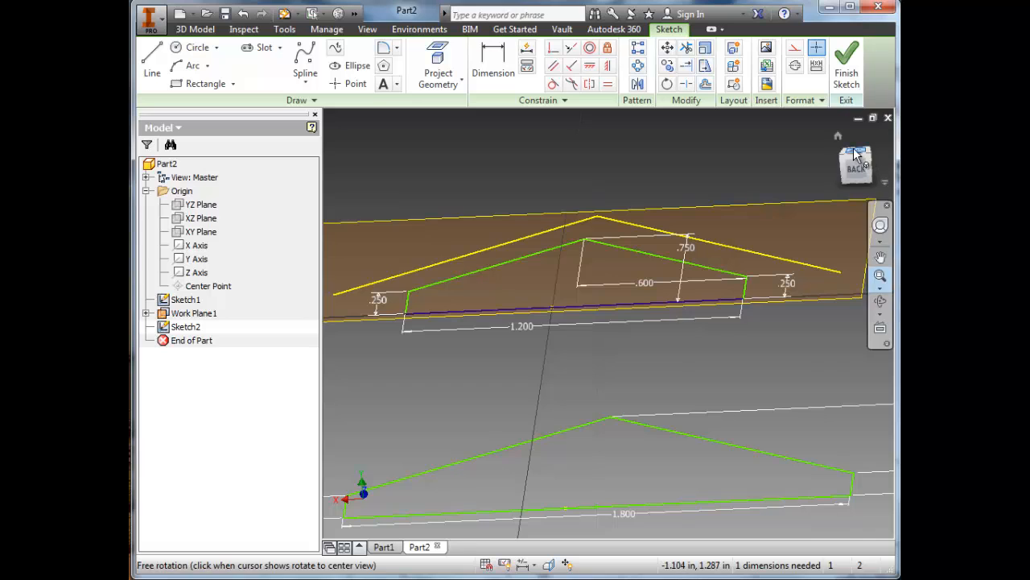
middle_click_drag(711, 237, 818, 133, "shift")
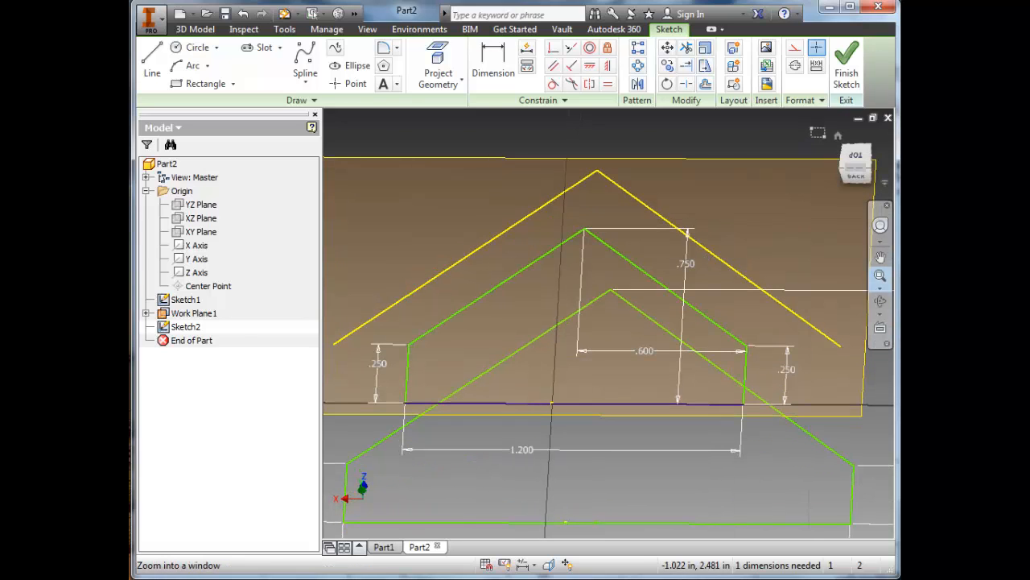
left_click(860, 166)
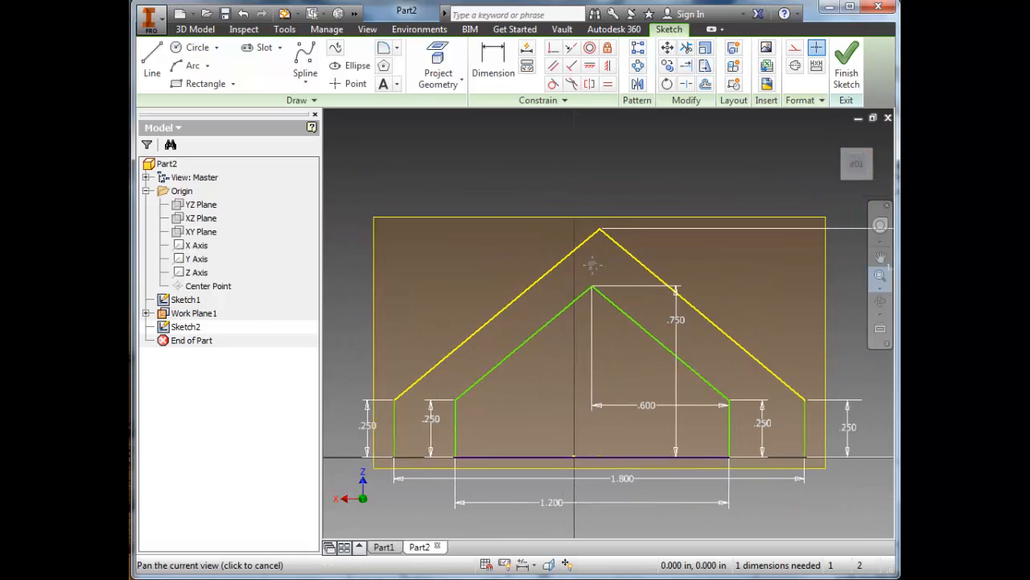
middle_click_drag(593, 265, 569, 267)
scroll(569, 267, "down", 3)
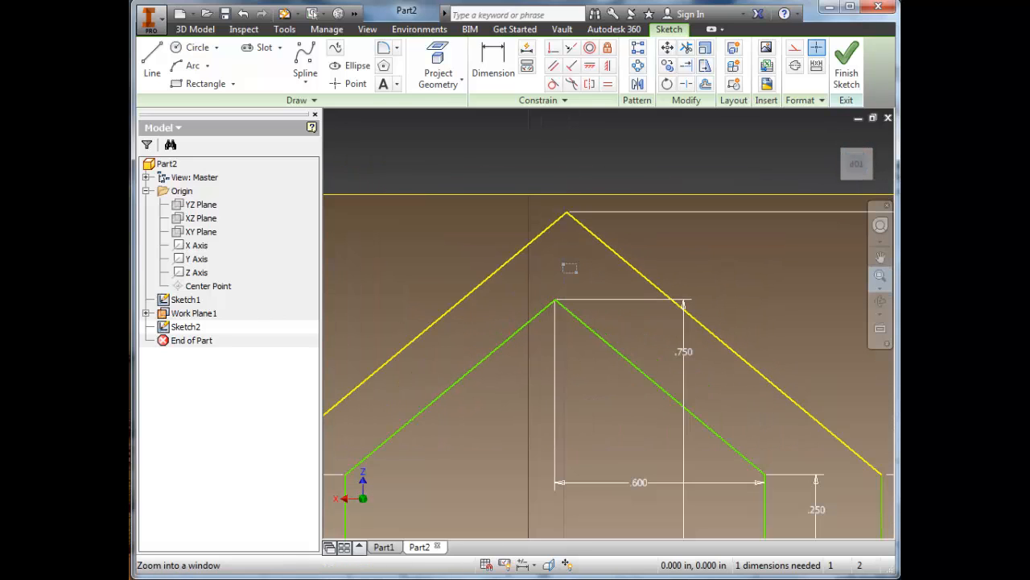
left_click(609, 71)
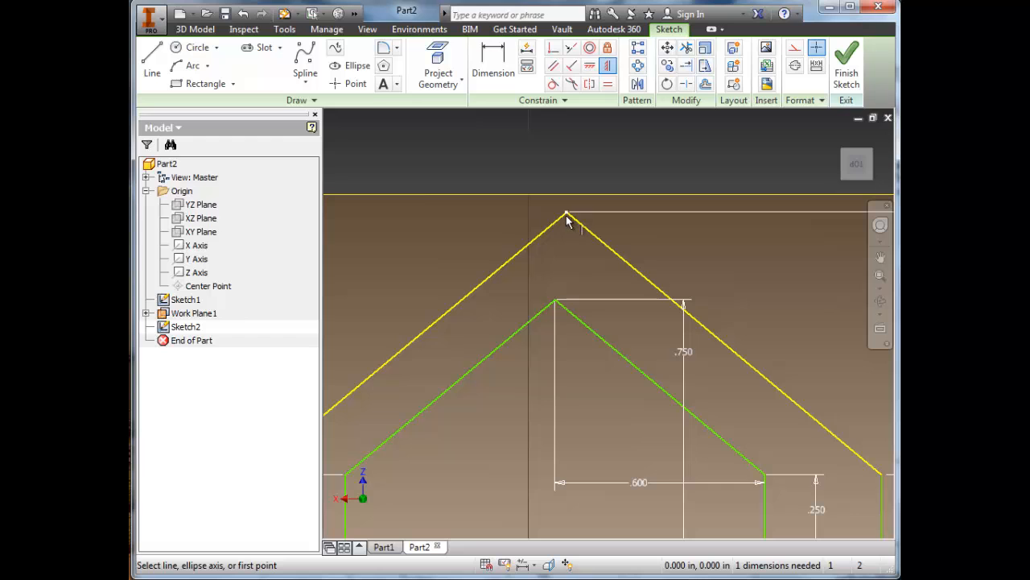
left_click(566, 216)
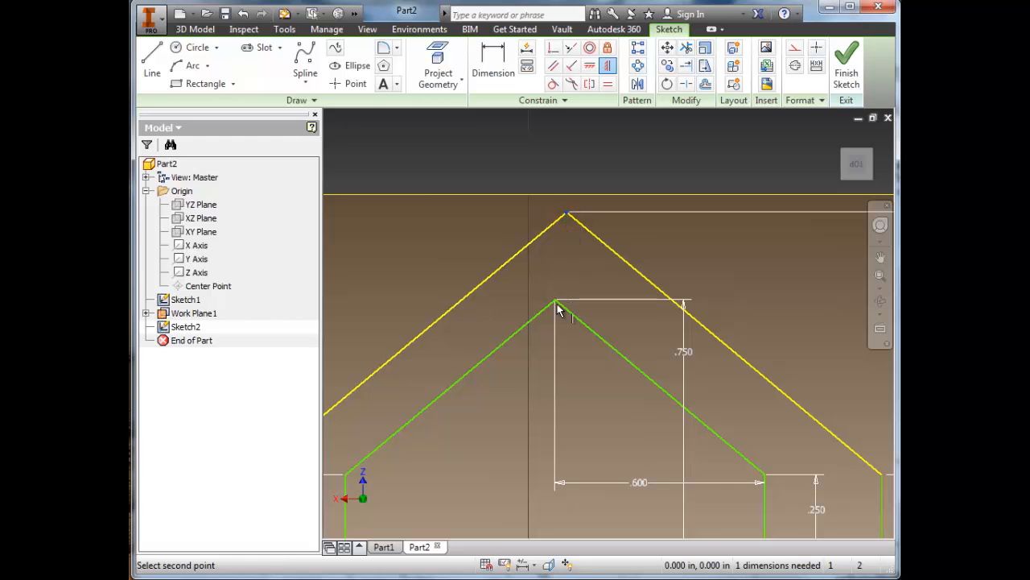
left_click(556, 303)
mouse_move(695, 390)
middle_mouse_down()
mouse_move(750, 301)
mouse_move(743, 278)
middle_mouse_up()
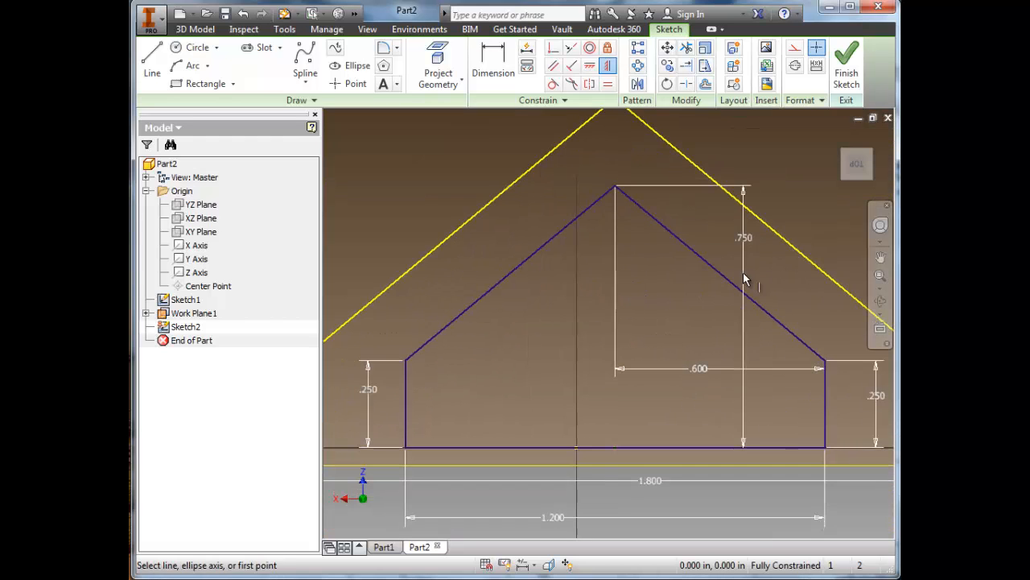
scroll(742, 277, "down", 2)
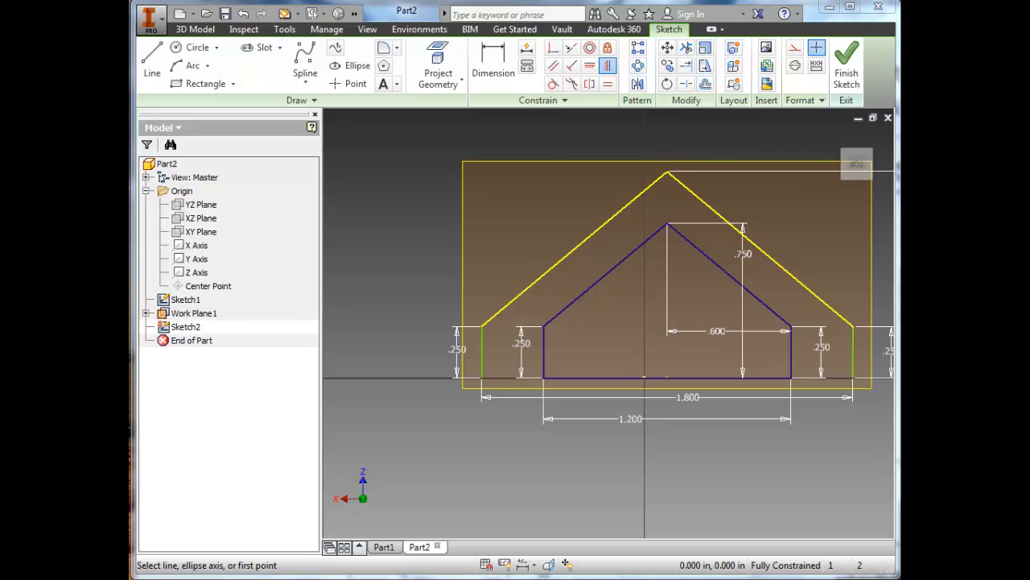
left_click(846, 65)
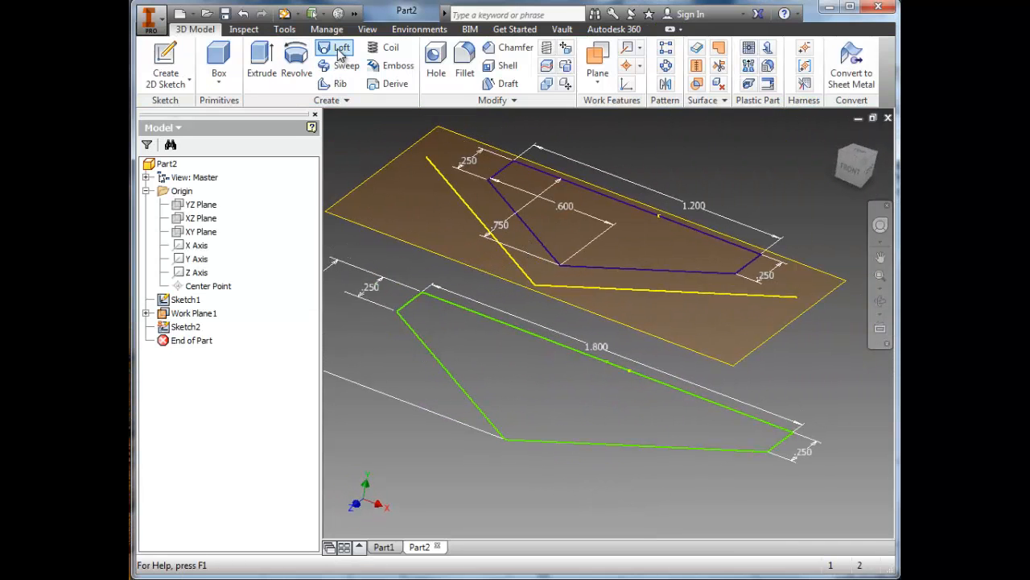
Loft a solid from the base profile in Sketch1 to the smaller profile in Sketch2.
left_click(339, 50)
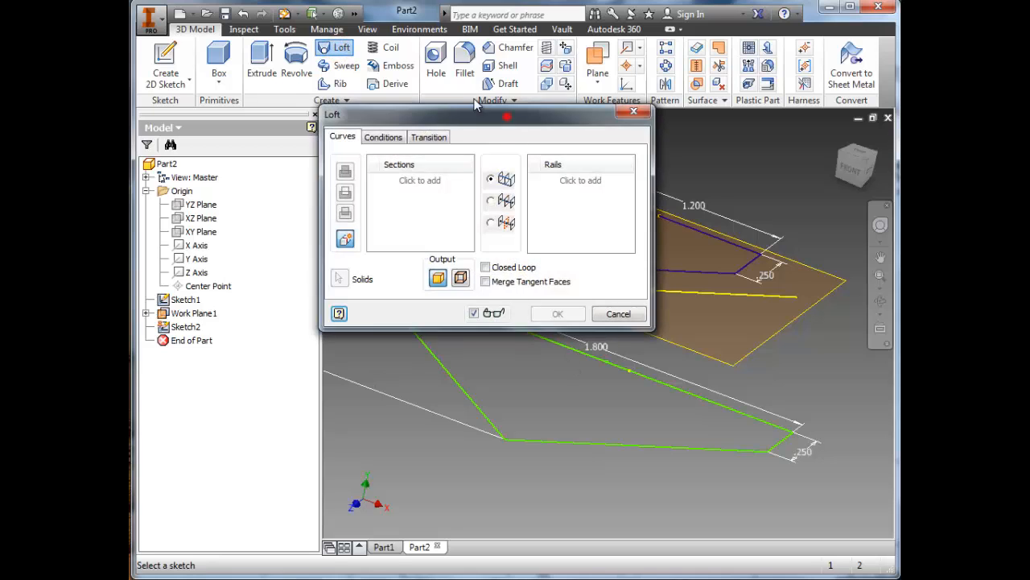
left_click_drag(475, 114, 287, 38)
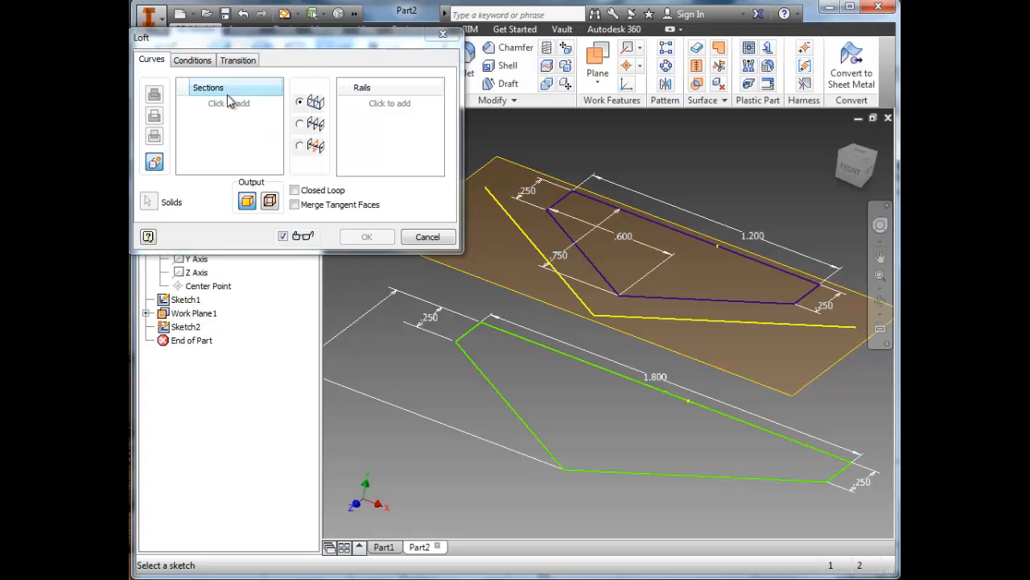
left_click(510, 409)
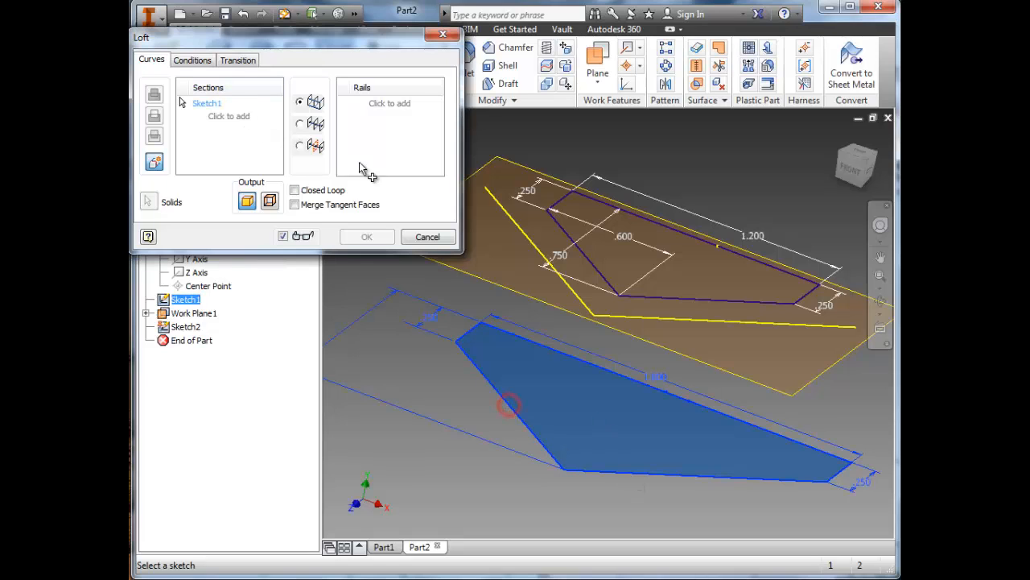
left_click(233, 117)
left_click(581, 255)
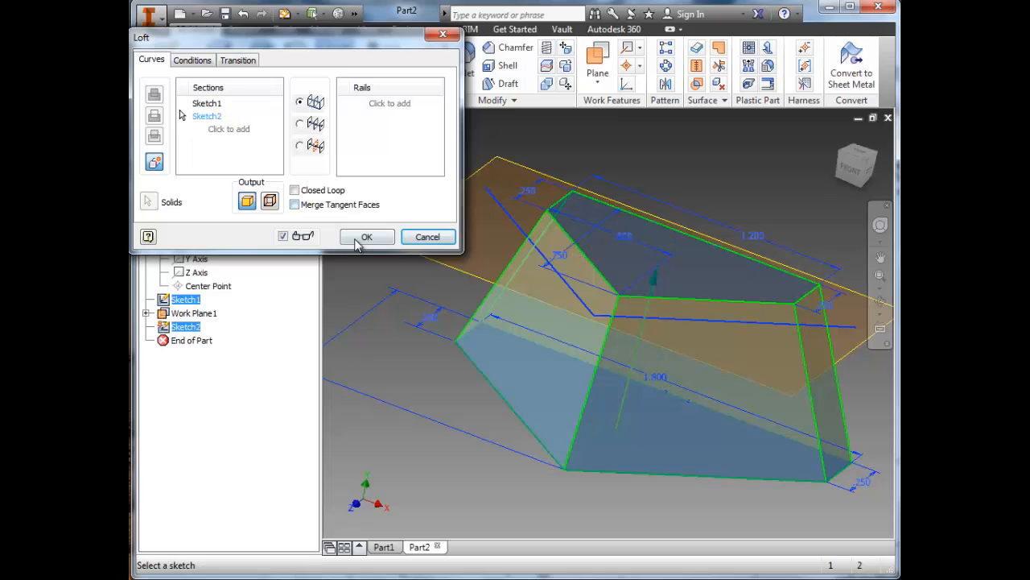
left_click(357, 241)
Hide Work Plane1 and return to the home view of the lofted body.
middle_click_drag(548, 339, 494, 299, "shift")
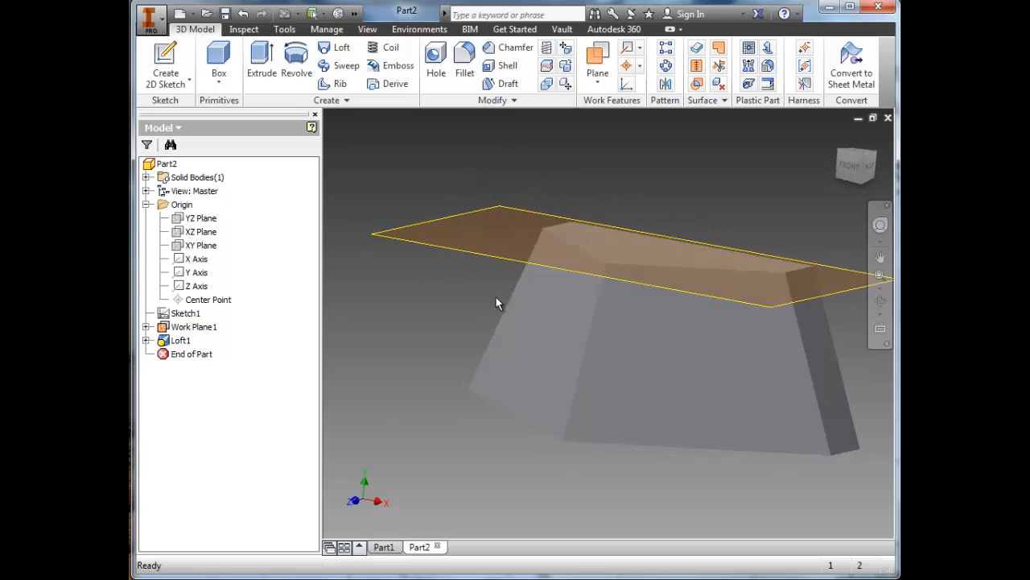
right_click(175, 330)
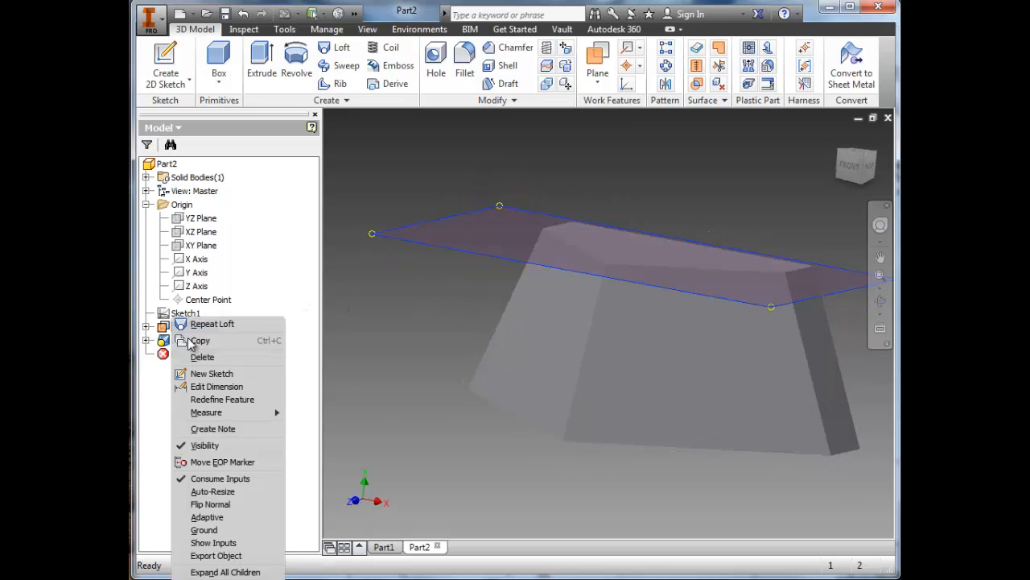
left_click(228, 442)
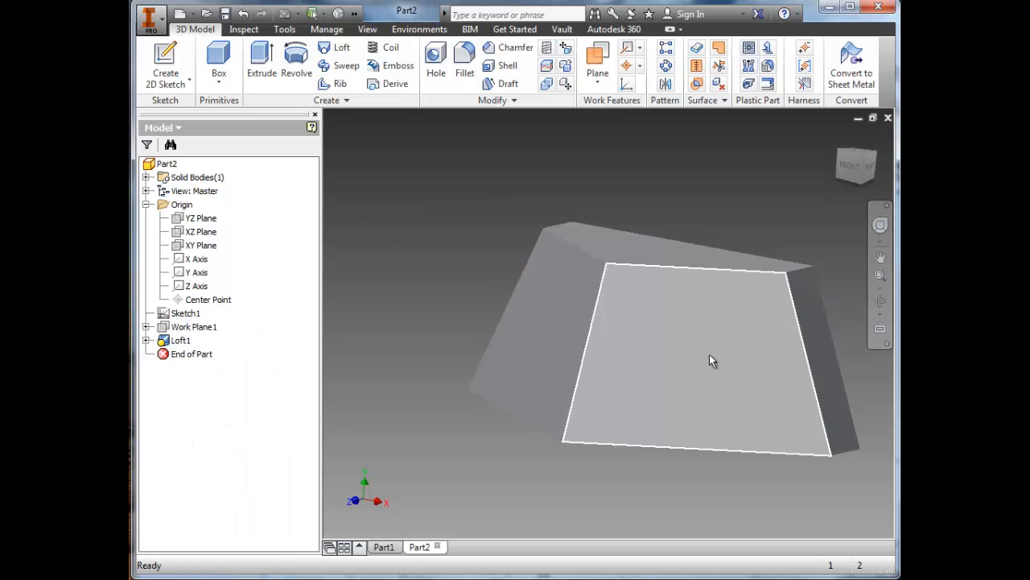
middle_click_drag(562, 363, 568, 365)
key("F6")
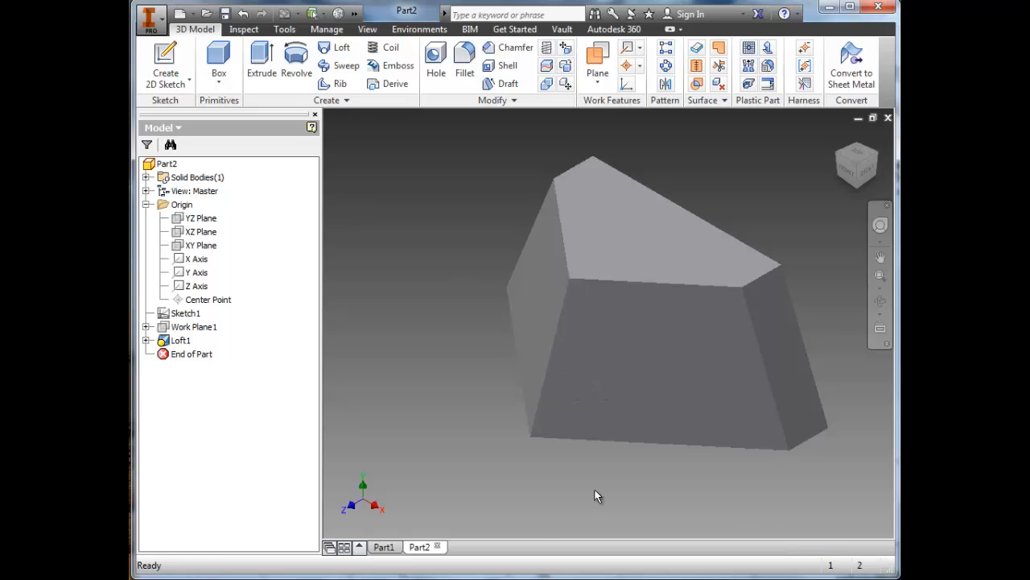
Check the recess border width in the cow catcher drawing and start a sketch on the loft's front-right trapezoidal face.
key("alt+Tab")
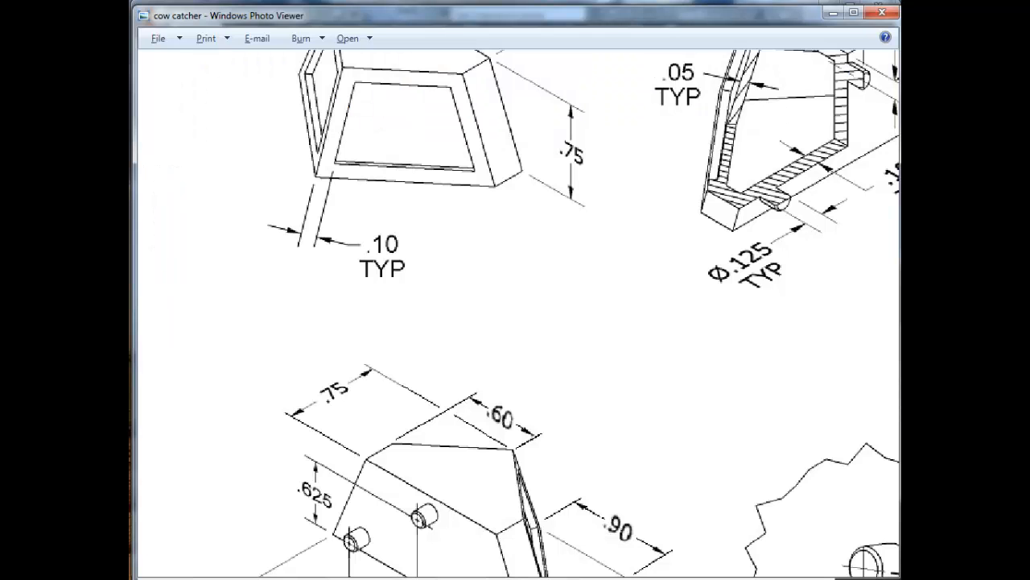
scroll(435, 132, "up", 3)
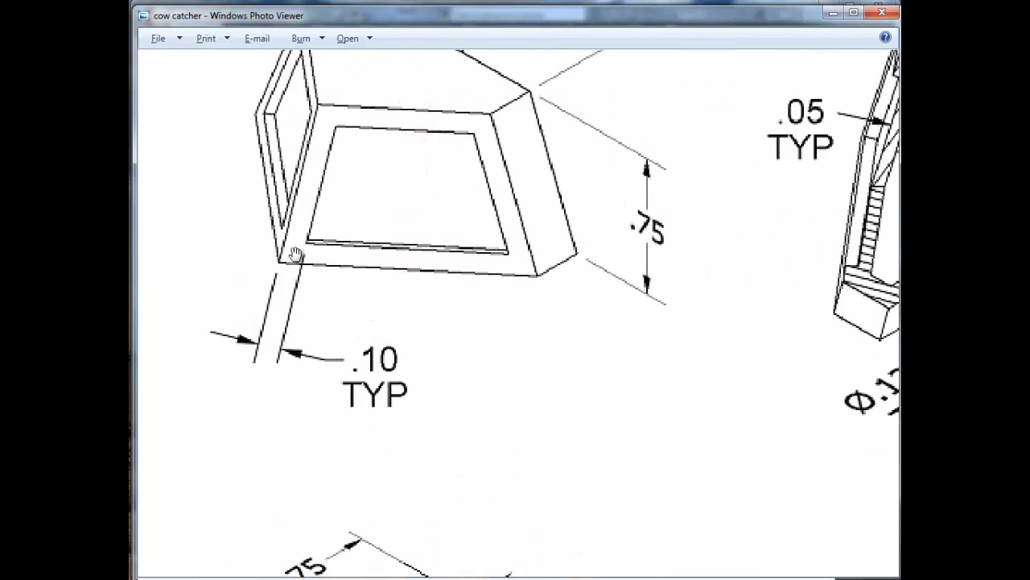
scroll(566, 306, "up", 1)
scroll(612, 306, "down", 4)
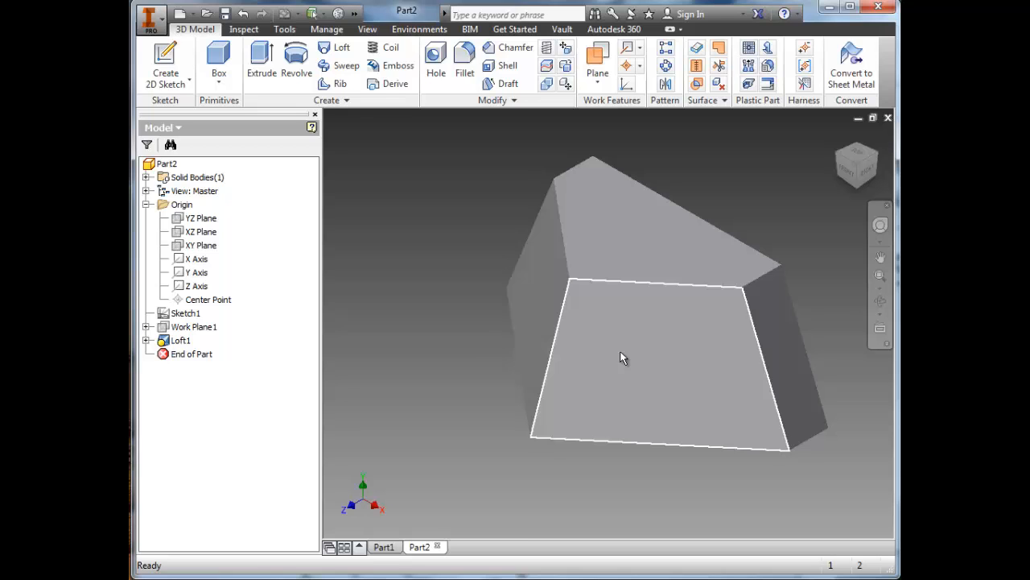
left_click(628, 354)
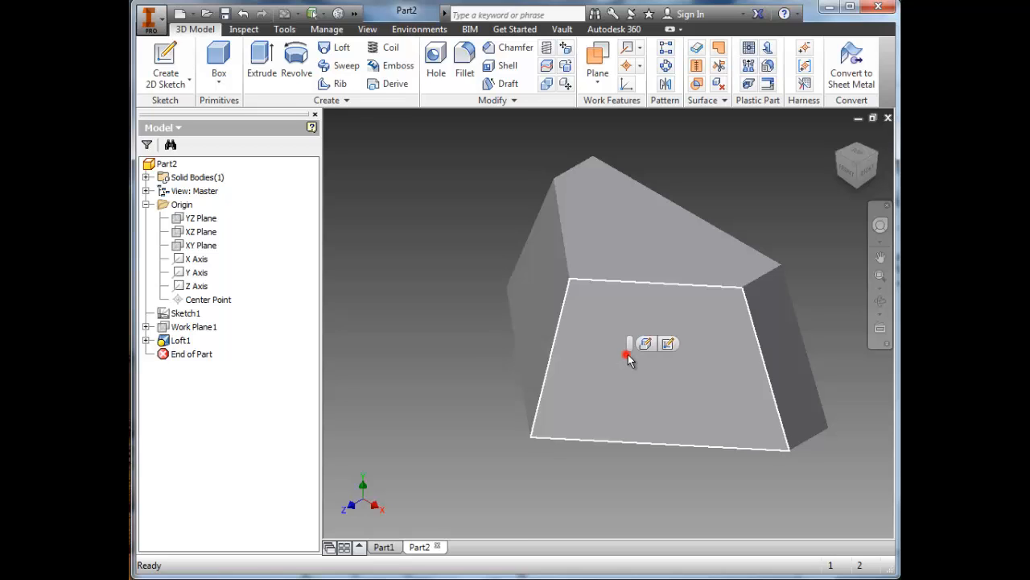
left_click(668, 344)
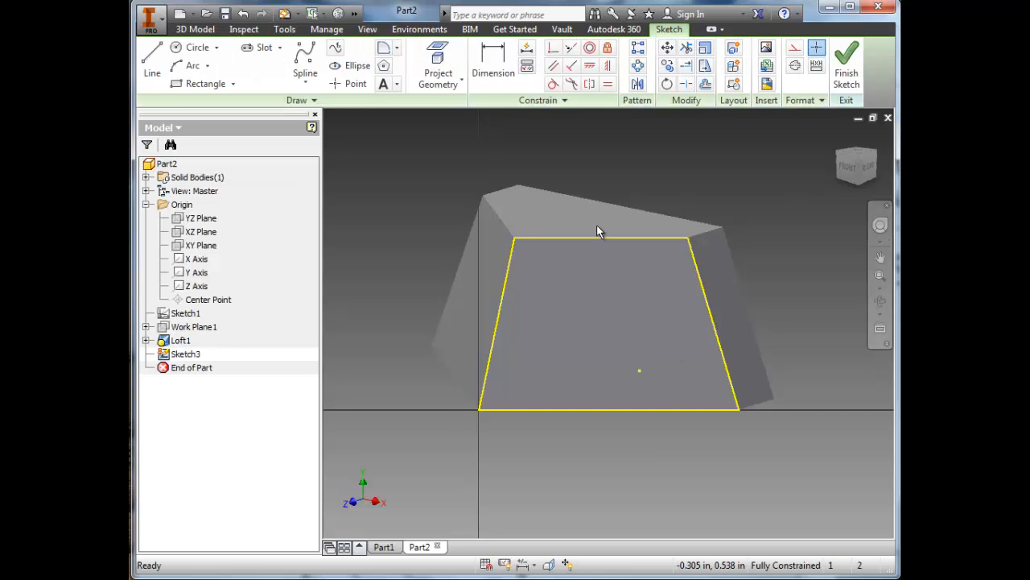
Offset the projected outline of the trapezoidal face inward to form a smaller closed trapezoid.
left_click(706, 85)
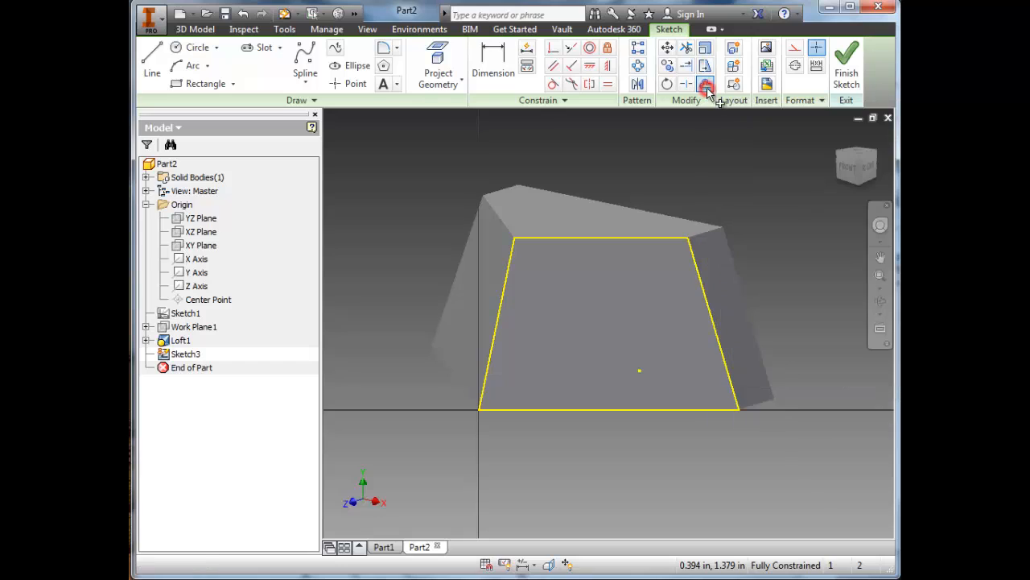
left_click(575, 237)
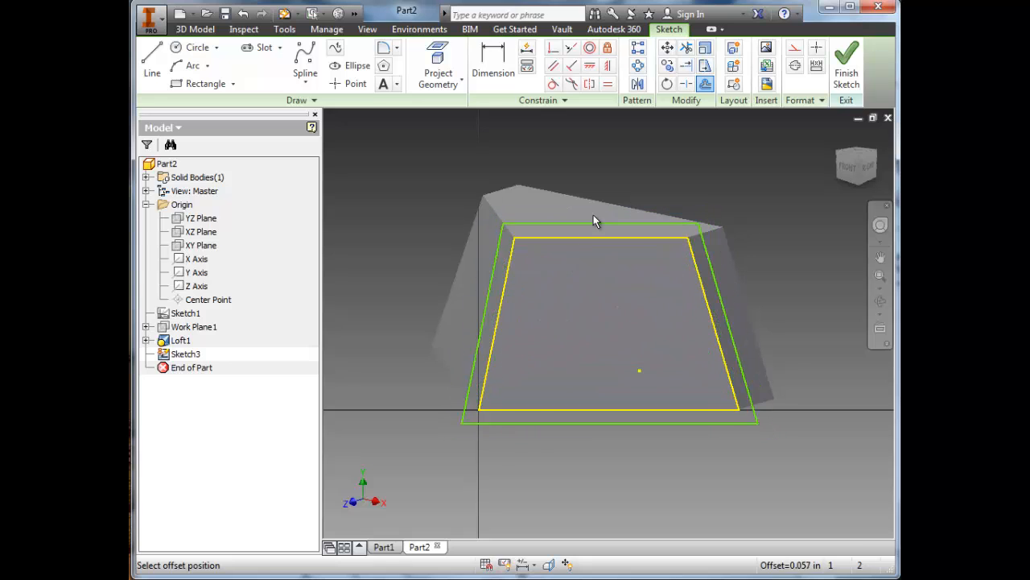
left_click(561, 276)
Dimension the gap between the upper edges of the face outline and the inner trapezoid as .1 in and finish the sketch.
key("d")
left_click(568, 270)
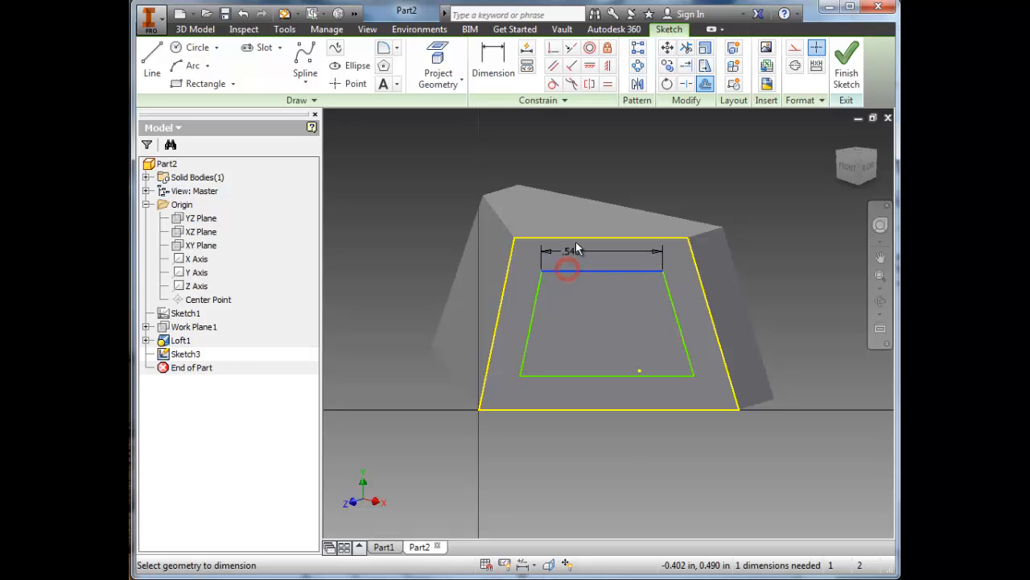
left_click(576, 241)
left_click(613, 274)
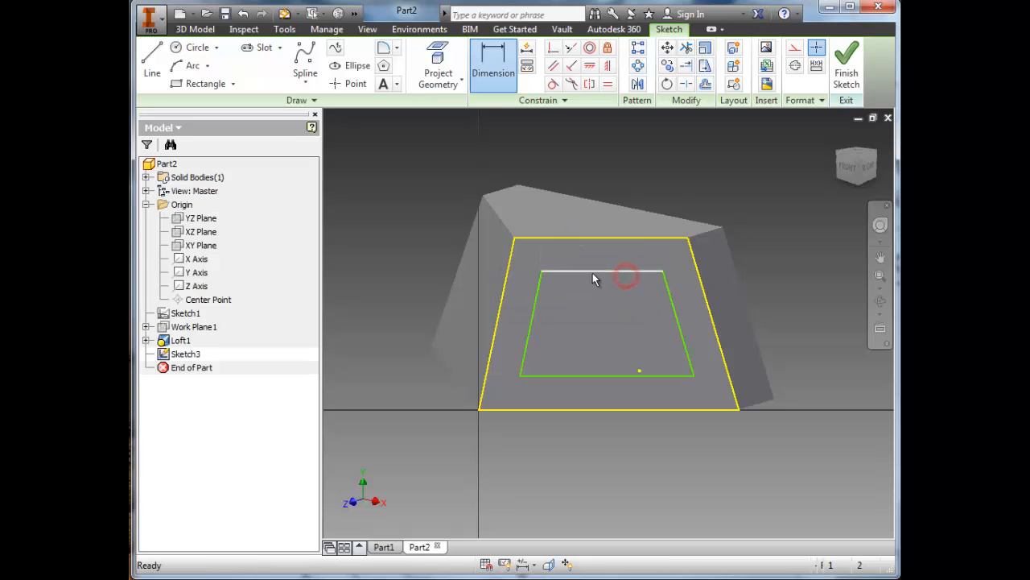
left_click(586, 237)
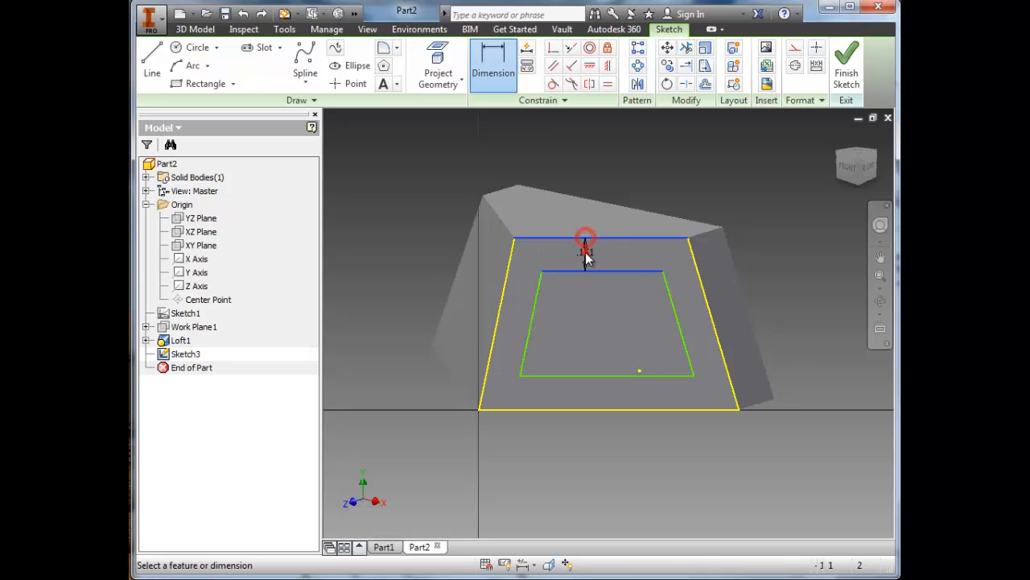
left_click(587, 253)
type(".1")
key("Return")
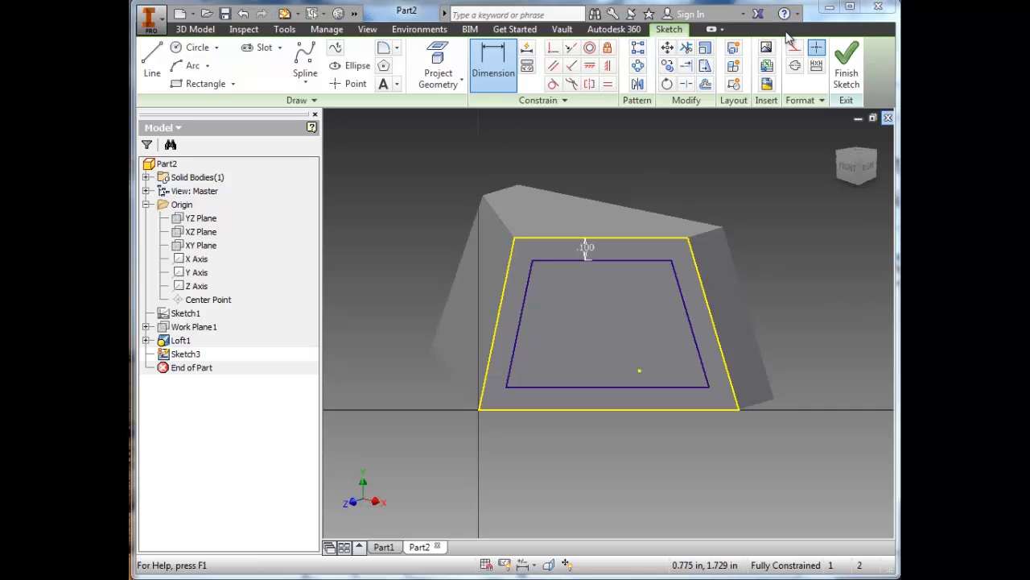
left_click(847, 66)
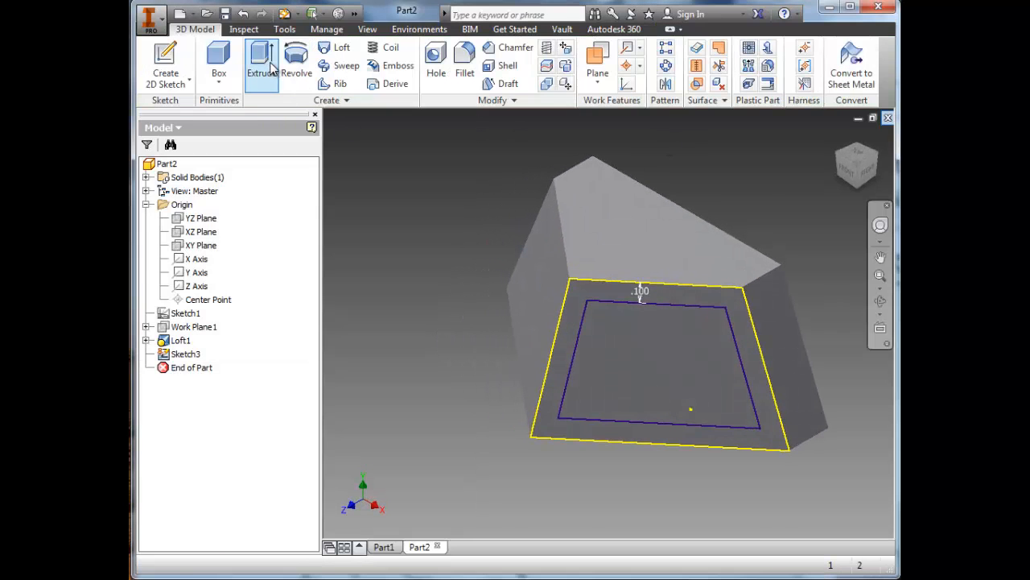
Check the recess depth in the cow catcher drawing and try to cut the front-right face's inner trapezoid with a .05 in extrusion.
left_click(263, 64)
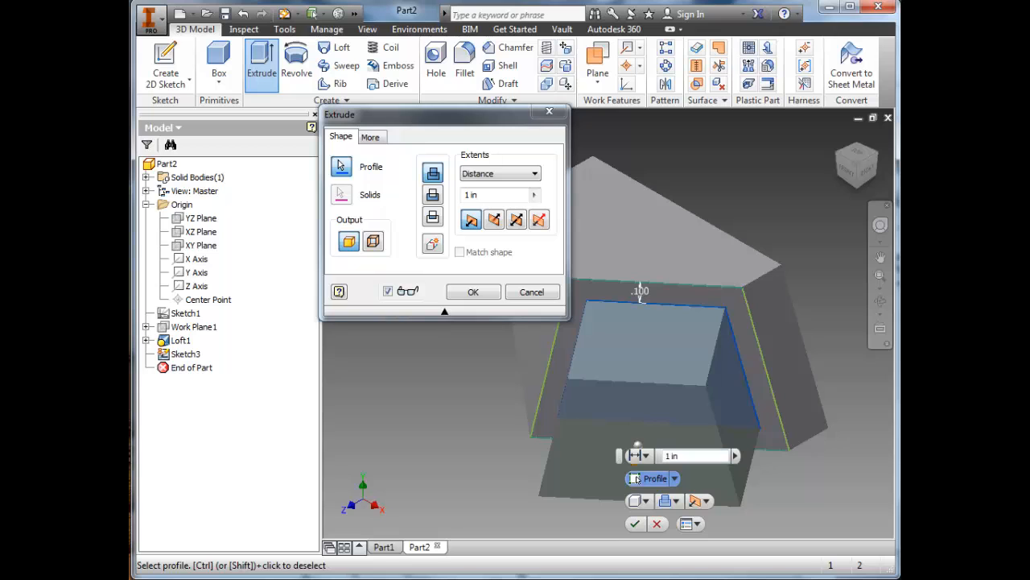
key("alt+Tab")
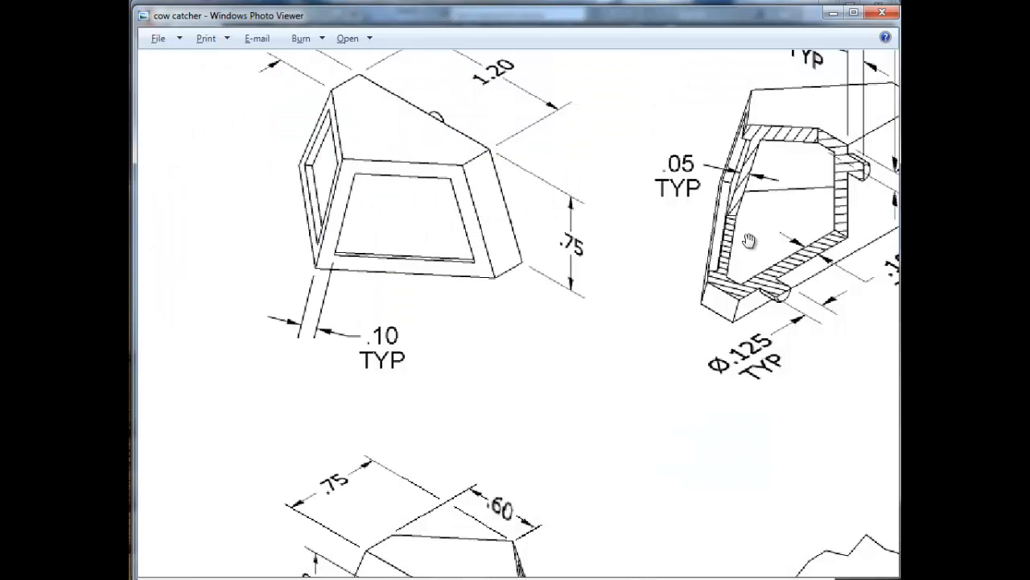
left_click_drag(748, 239, 723, 260)
key("alt+Tab")
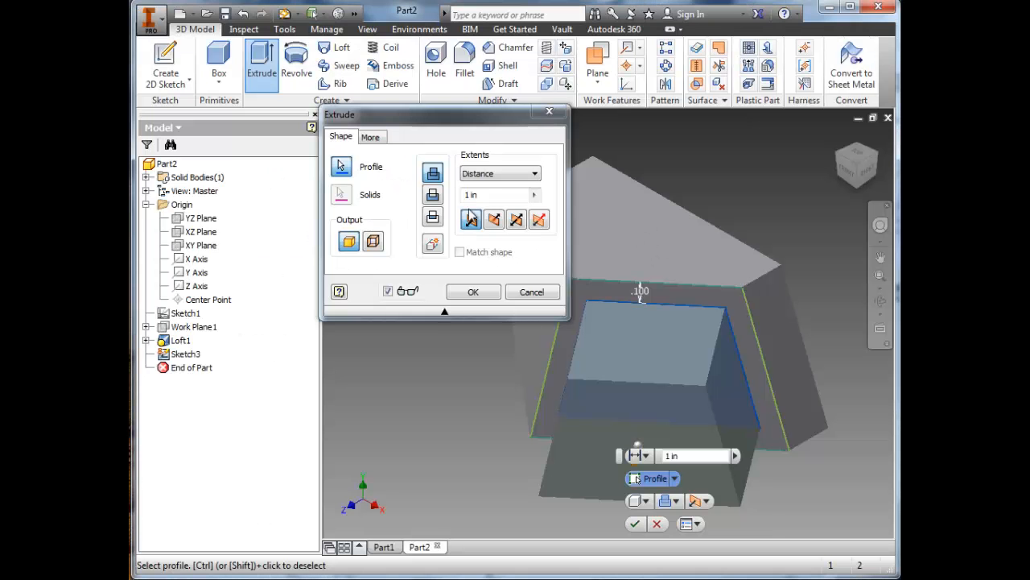
type(".0")
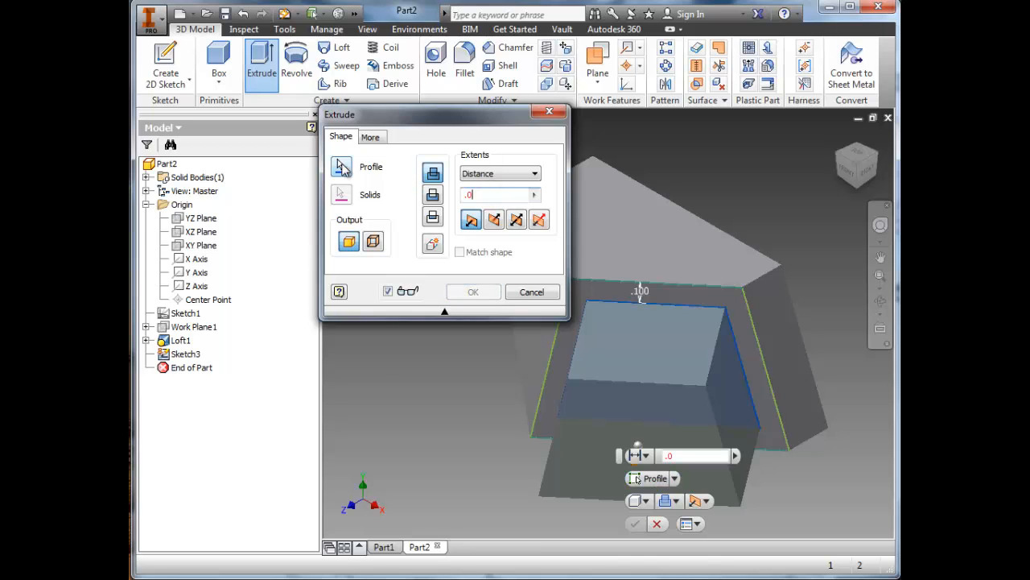
type("5")
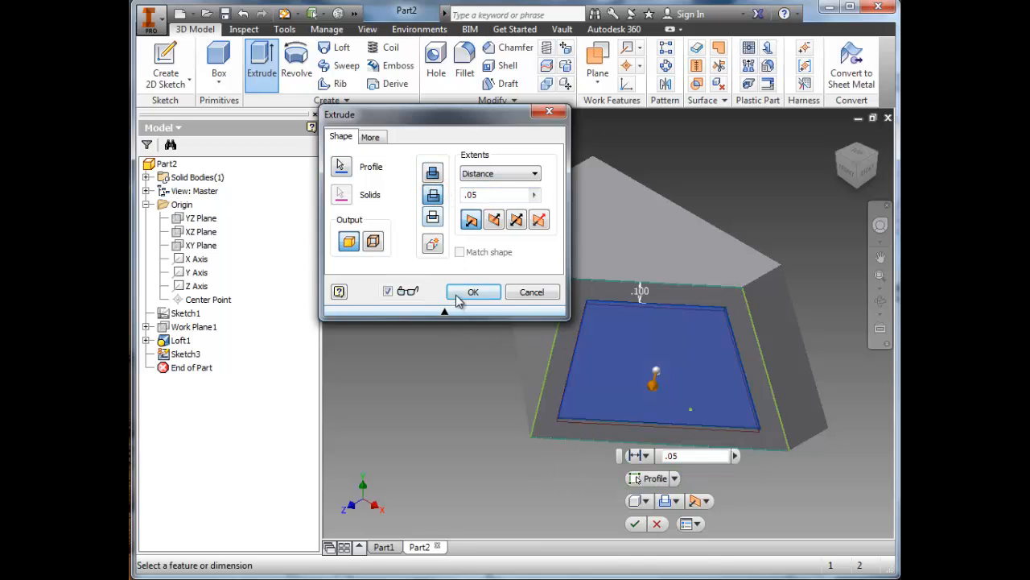
left_click(471, 294)
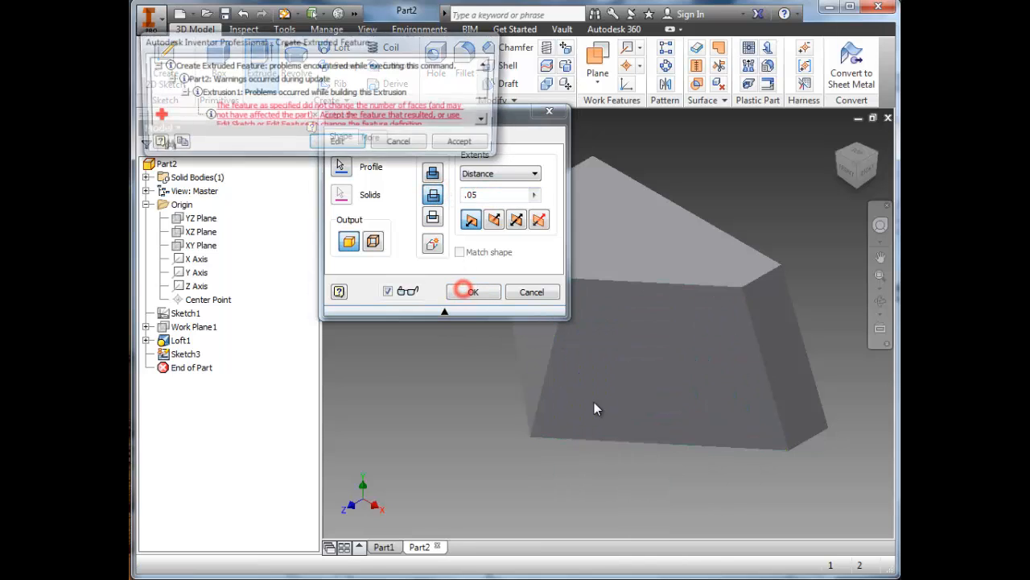
left_click(462, 144)
Start a sketch on the front-left trapezoidal face and offset its projected outline inward to form a smaller closed trapezoid.
mouse_move(550, 333)
middle_mouse_down("shift")
mouse_move(586, 331)
mouse_move(528, 380)
middle_mouse_up("shift")
left_click(527, 377)
left_click(592, 355)
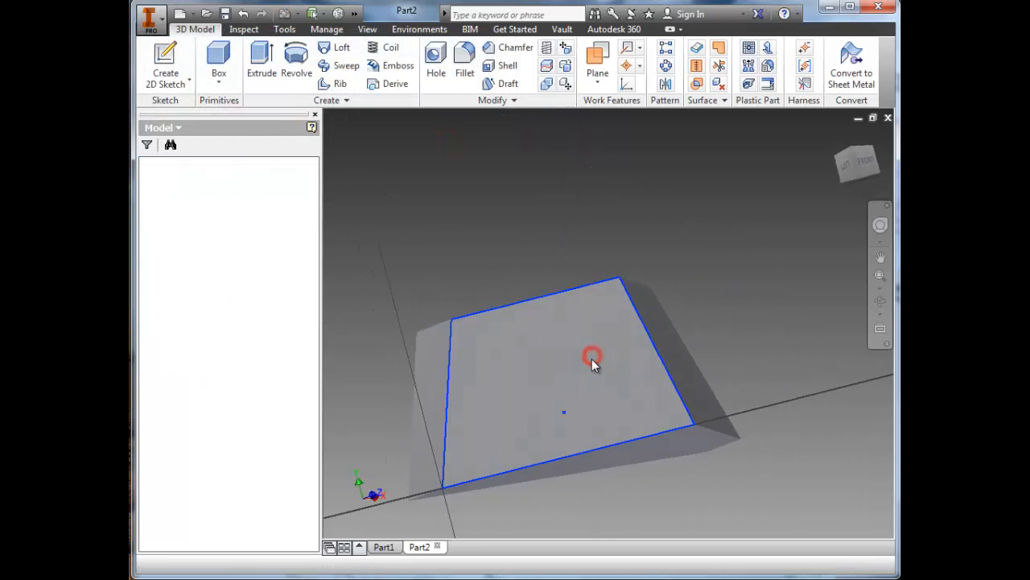
left_click(705, 84)
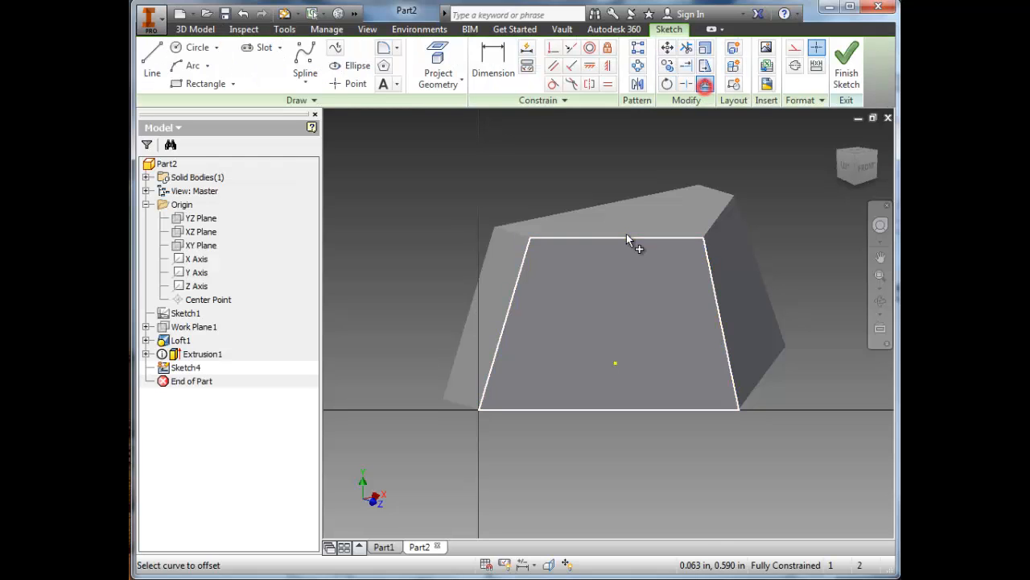
left_click(625, 237)
left_click(621, 256)
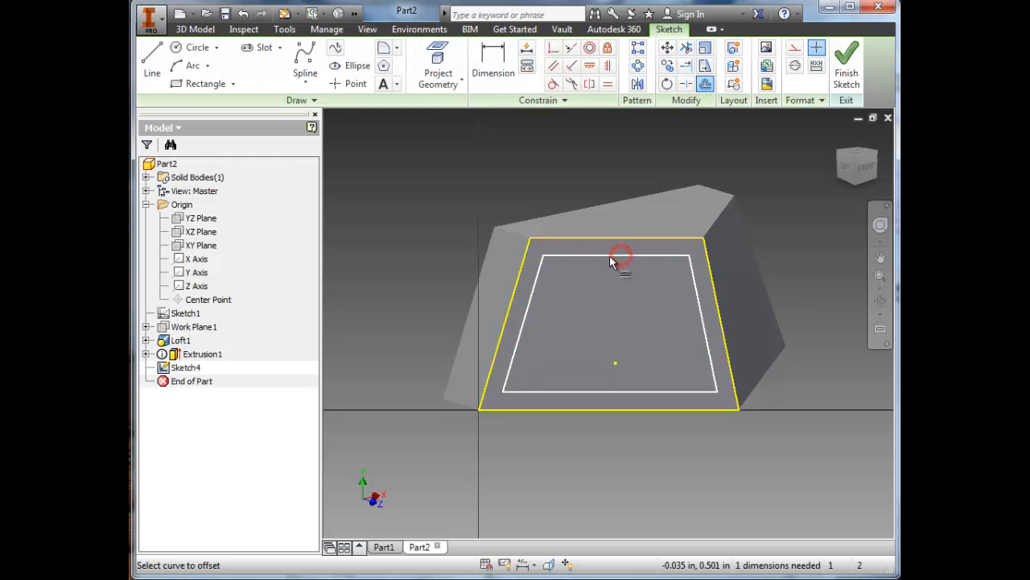
Dimension the gap between the front-left face's upper edge and the inner trapezoid as .1 in and finish the sketch.
key("d")
left_click(614, 251)
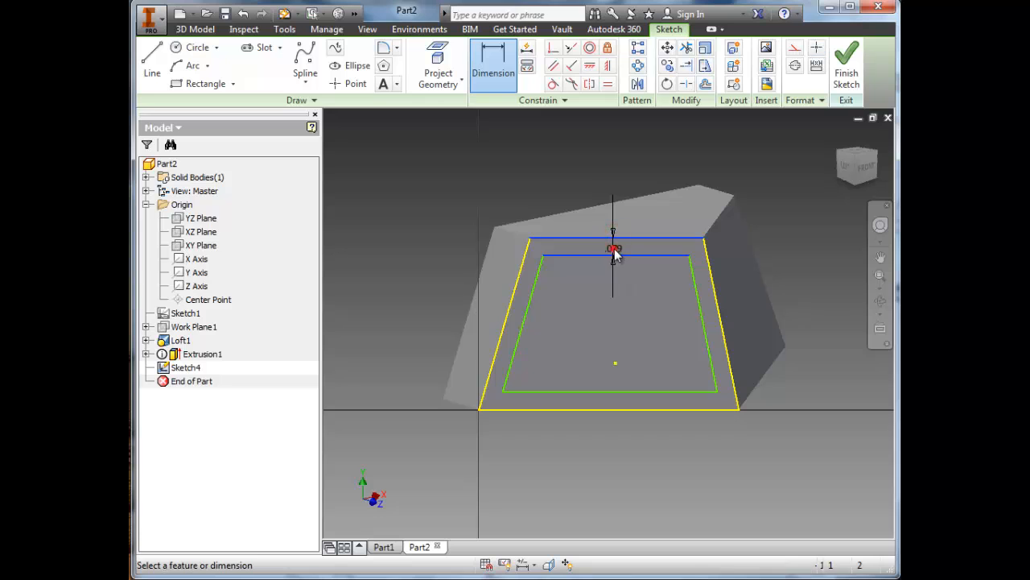
type(".")
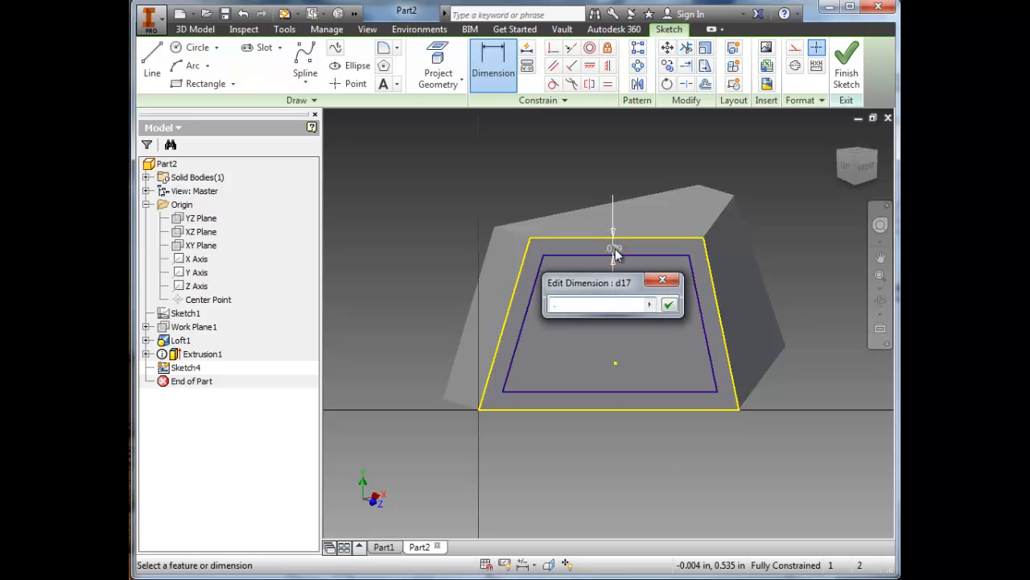
type("1")
key("Return")
left_click(845, 77)
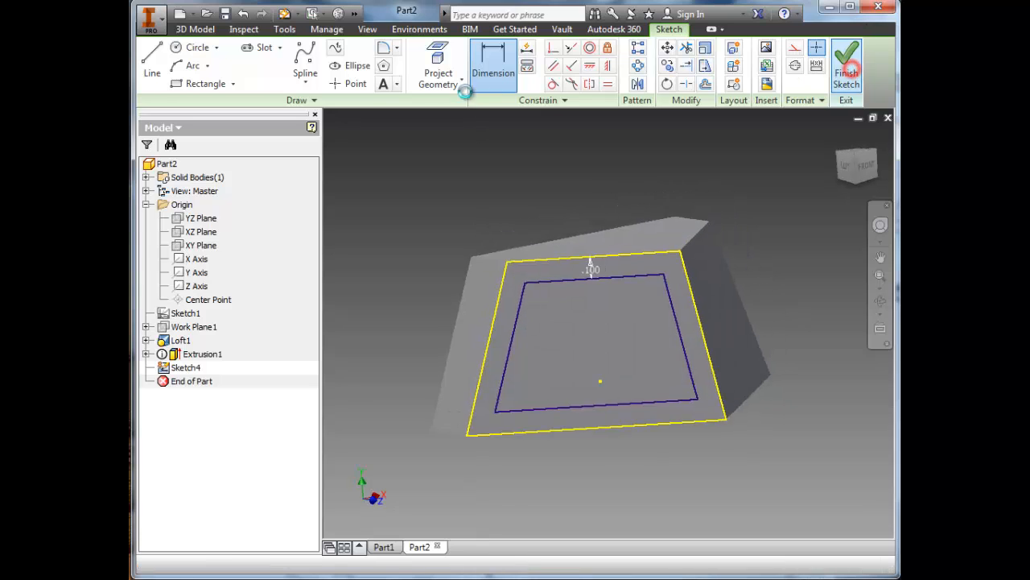
Extrude the front-left inner trapezoid as a .05 in deep cut to form the recess.
left_click(270, 58)
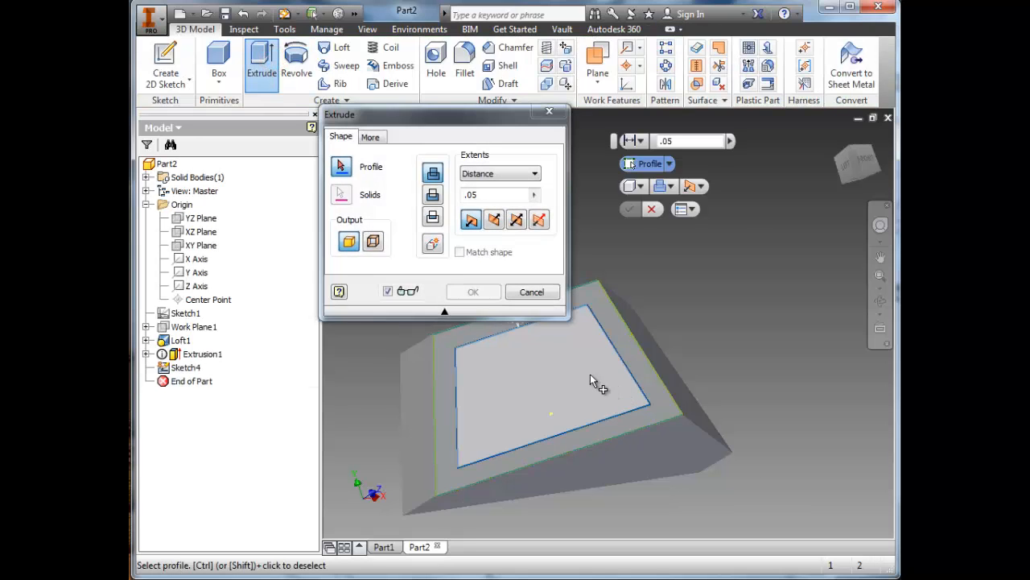
left_click(590, 374)
middle_click_drag(685, 341, 580, 354, "shift")
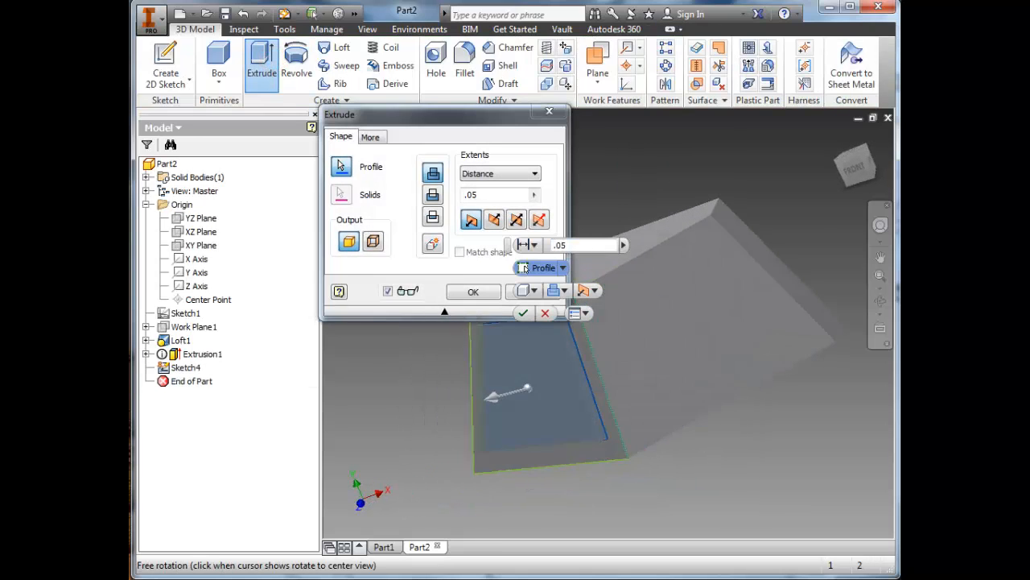
left_click(433, 195)
left_click(474, 292)
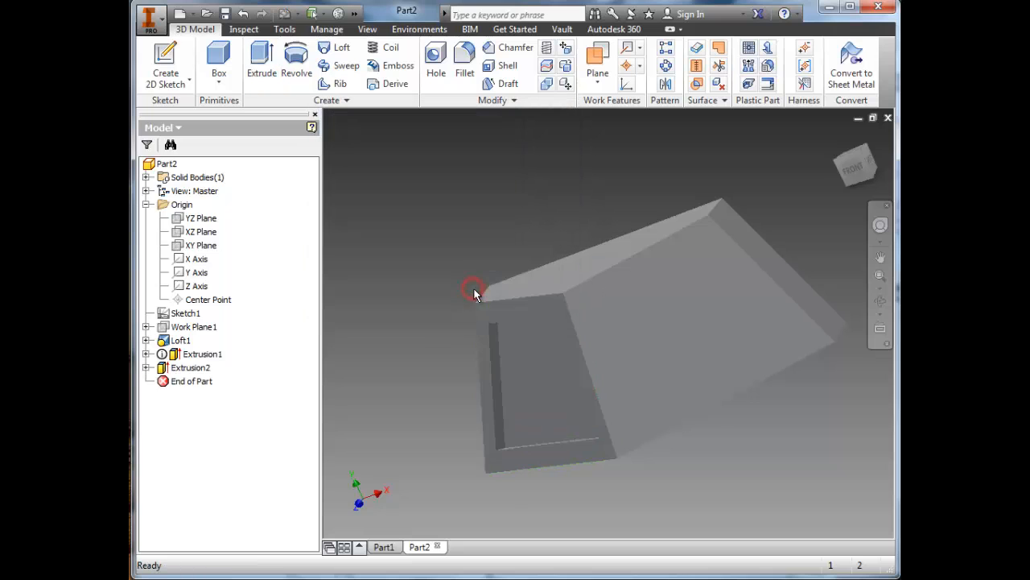
Start a new sketch on the front-right trapezoidal face and offset its projected outline inward to form an inner trapezoid.
middle_click_drag(473, 292, 633, 352, "shift")
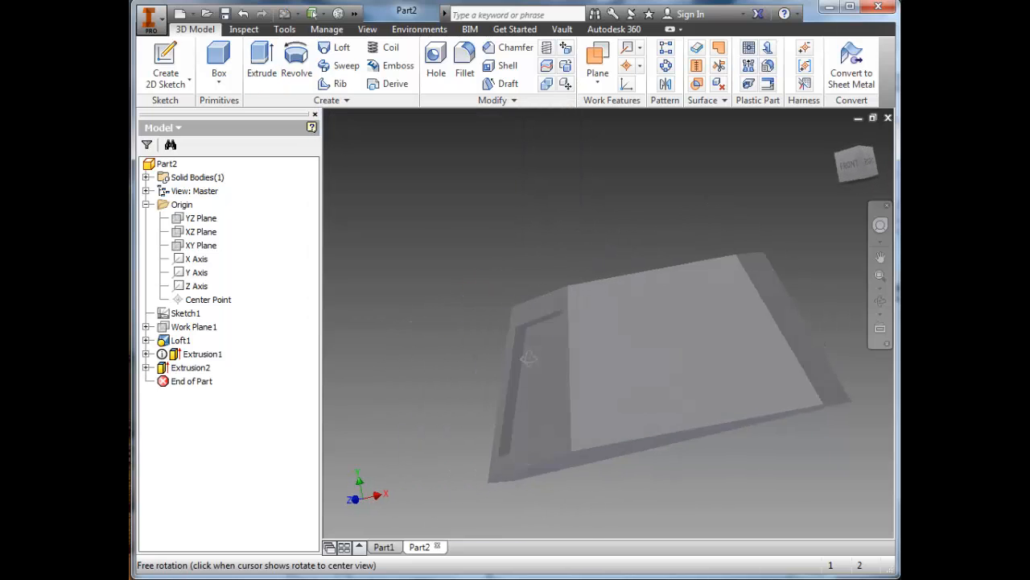
left_click(628, 349)
left_click(673, 338)
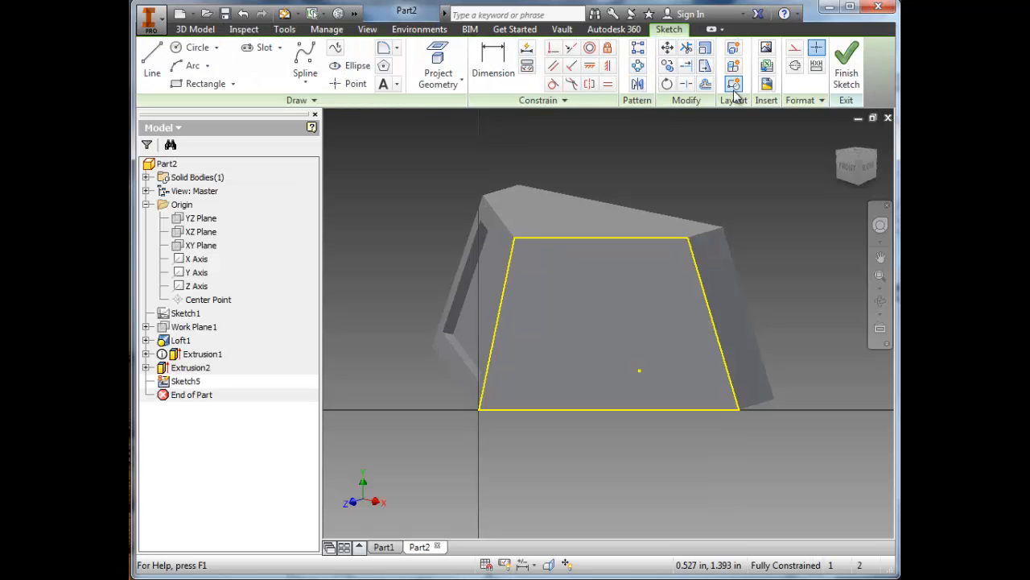
left_click(706, 84)
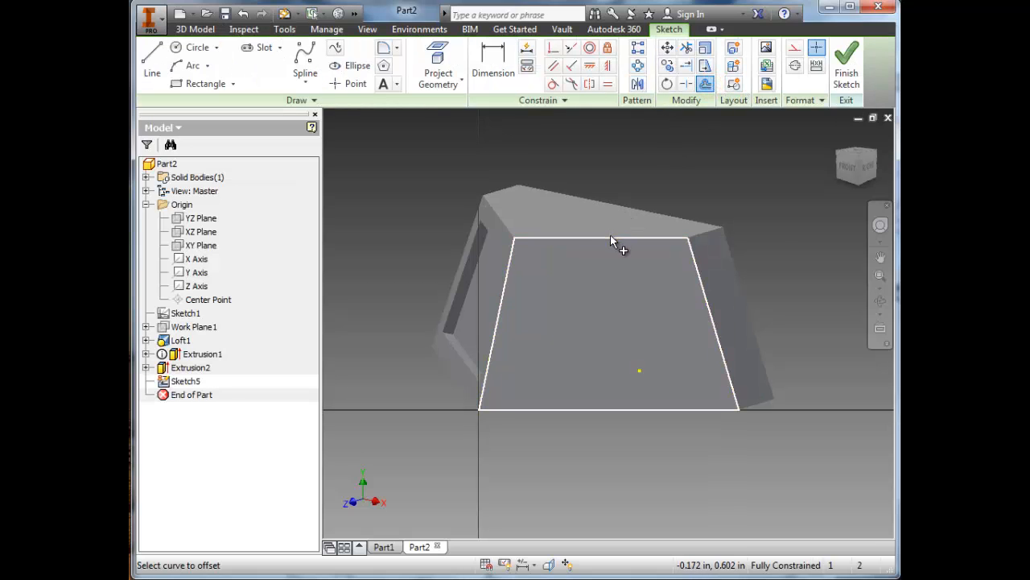
left_click(610, 235)
left_click(608, 259)
Dimension the gap between the front-right face's upper edge and its inner trapezoid as .1 in and finish the sketch.
left_click(600, 263)
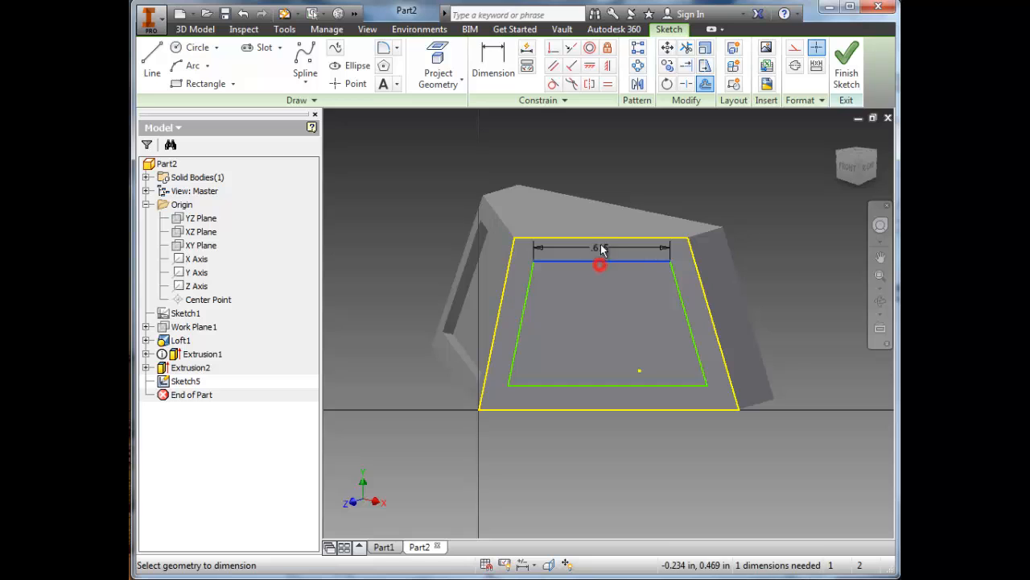
left_click(600, 239)
left_click(598, 251)
type(".1")
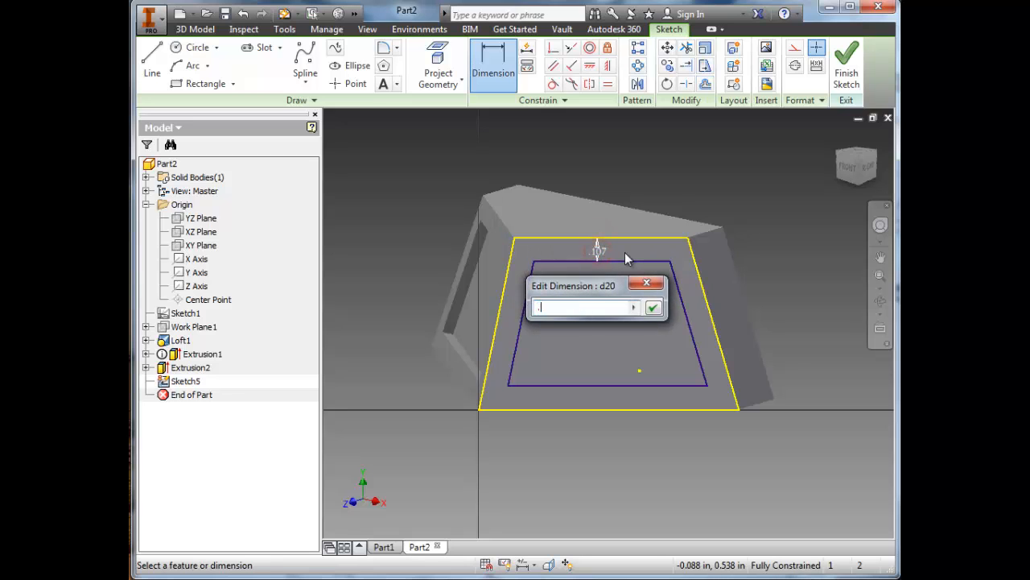
key("Return")
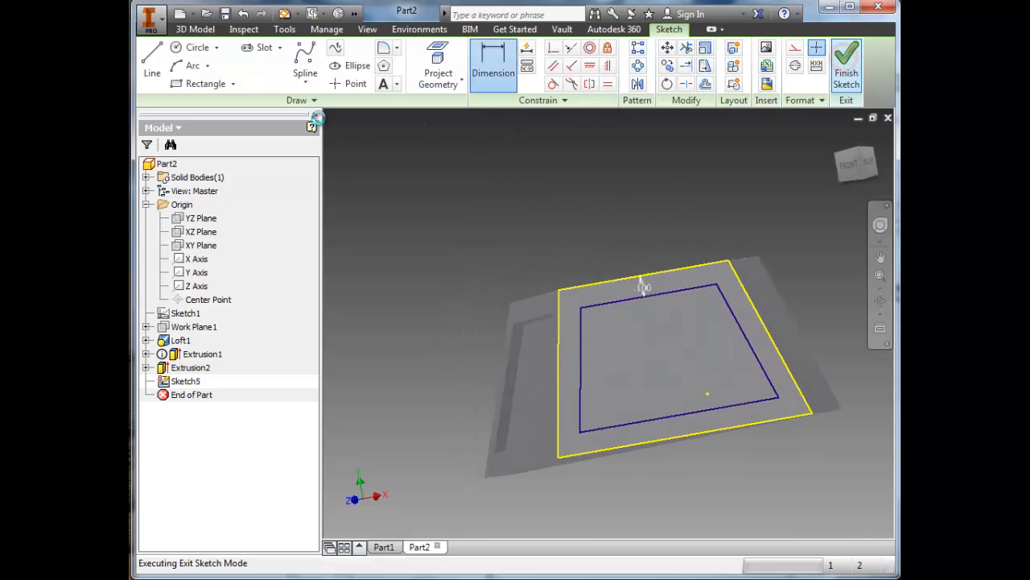
Extrude the front-right inner trapezoid as a .05 in deep cut to form the second recess.
key("e")
left_click(648, 364)
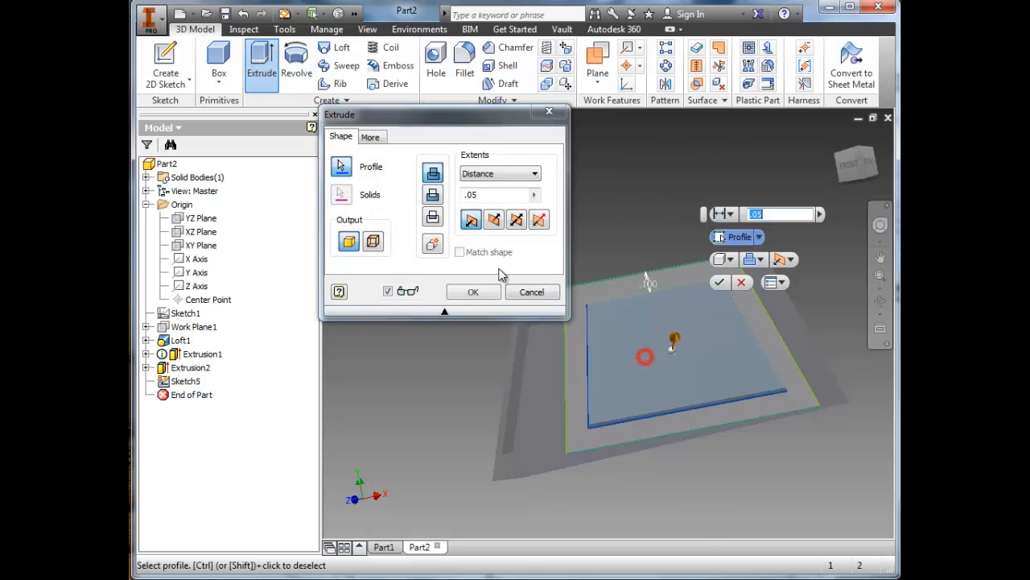
left_click(433, 194)
left_click(474, 291)
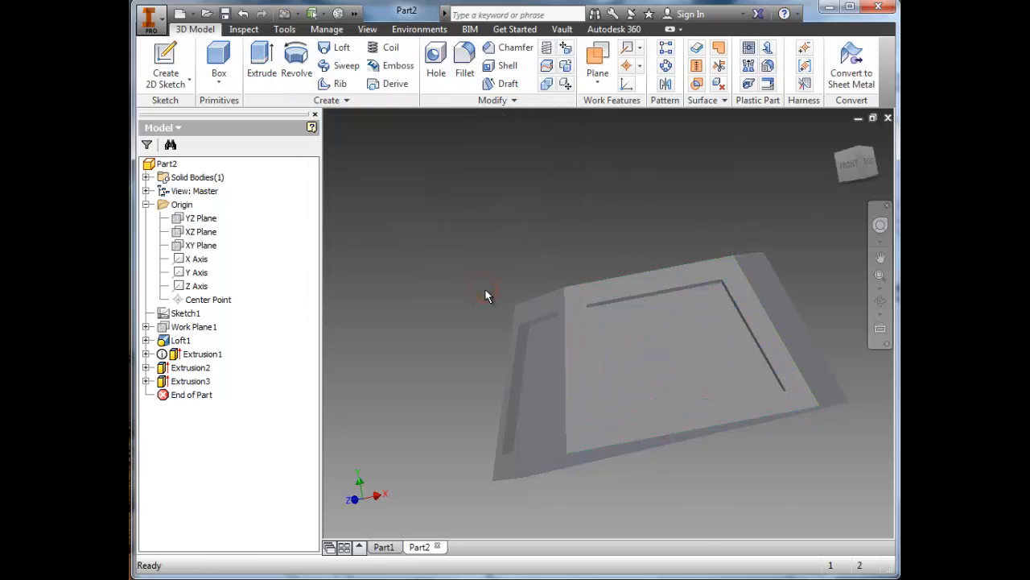
middle_click_drag(485, 292, 717, 285, "shift")
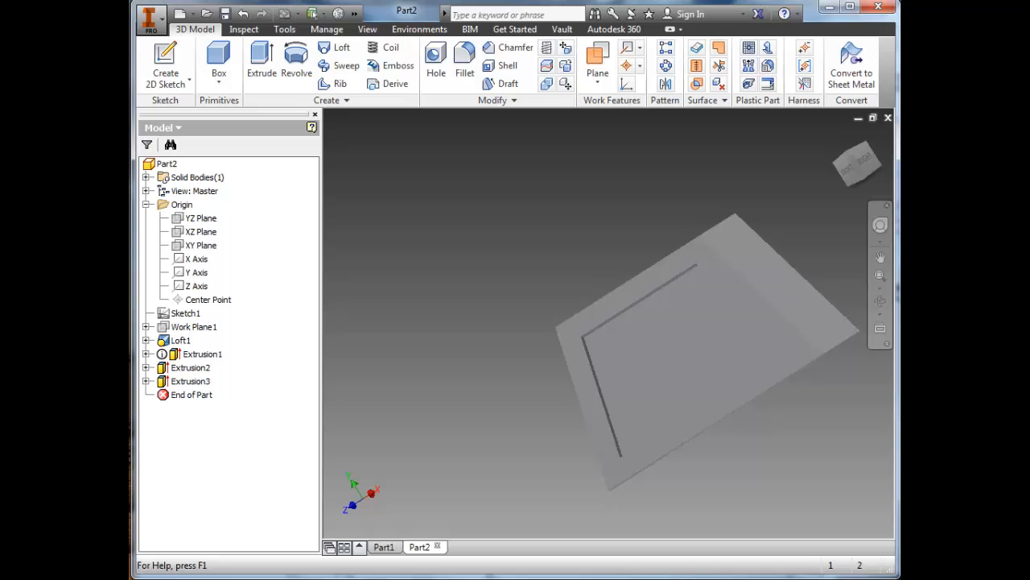
Examine the cow catcher drawing's back view and section view for the peg dimensions and the wall thickness, and return to Inventor.
key("alt+Tab")
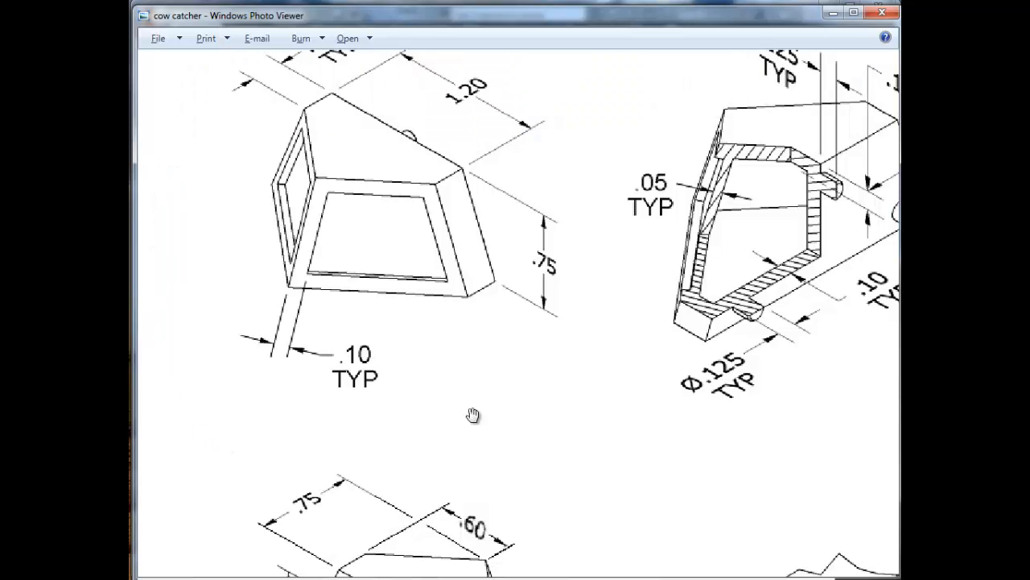
mouse_move(538, 383)
left_mouse_down()
mouse_move(534, 249)
mouse_move(549, 190)
left_mouse_up()
mouse_move(405, 362)
left_mouse_down()
mouse_move(368, 313)
mouse_move(349, 321)
left_mouse_up()
left_click_drag(319, 371, 381, 291)
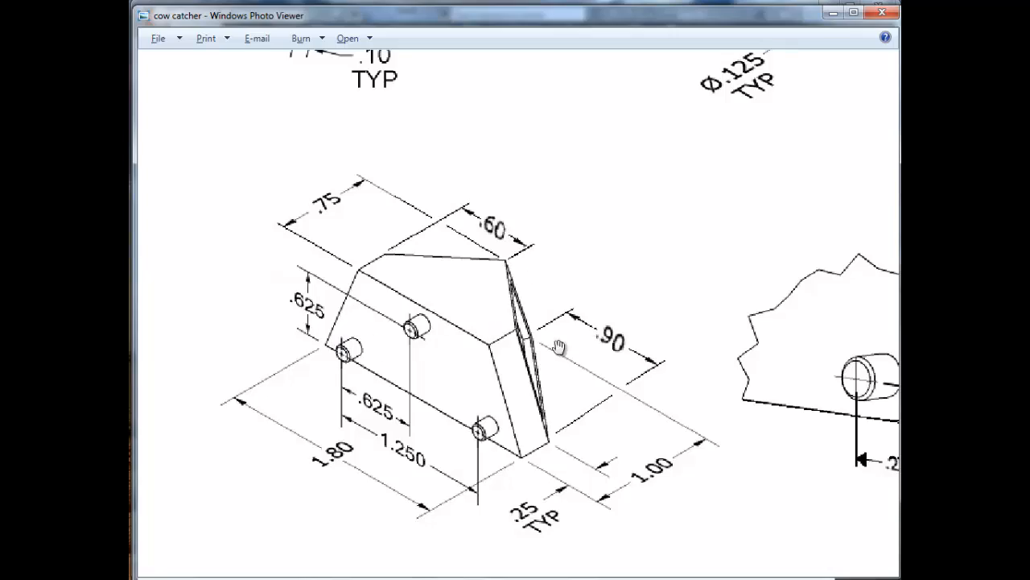
left_click_drag(587, 359, 481, 274)
left_click_drag(515, 345, 418, 250)
left_click_drag(523, 306, 553, 89)
left_click_drag(554, 178, 658, 385)
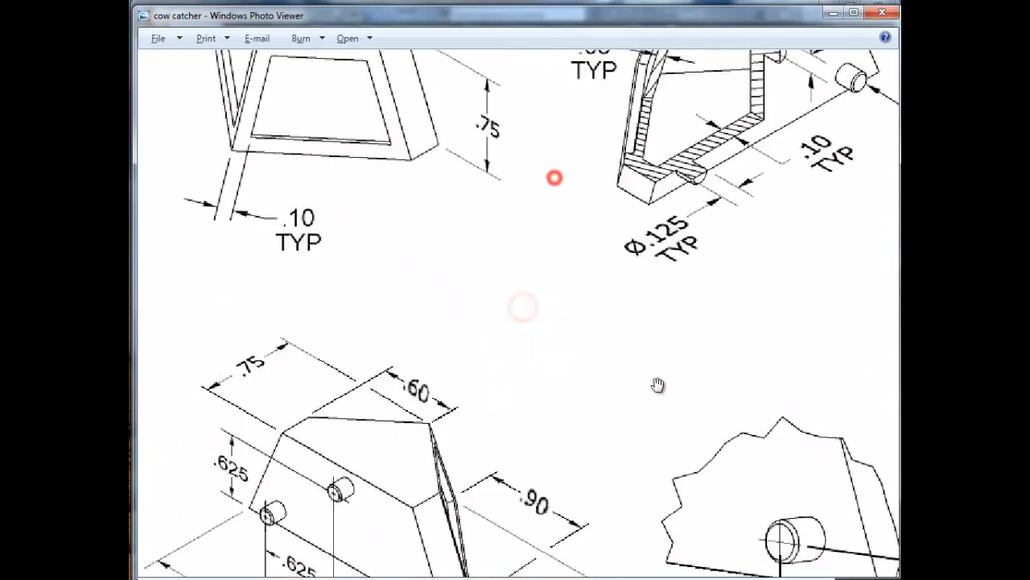
left_click_drag(642, 327, 576, 438)
left_click_drag(598, 375, 558, 193)
left_click_drag(552, 292, 587, 414)
left_click_drag(587, 312, 588, 370)
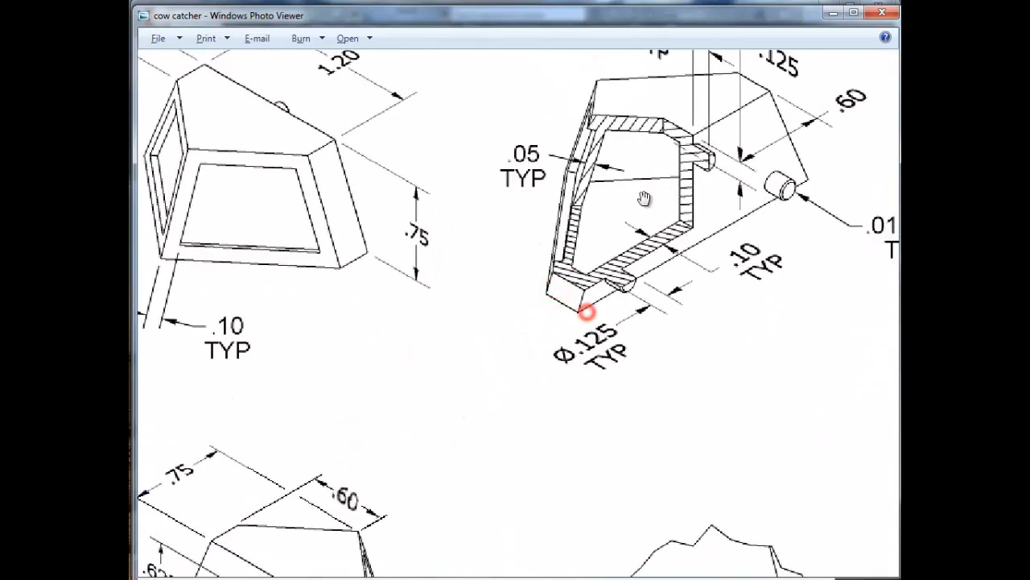
left_click_drag(645, 156, 637, 180)
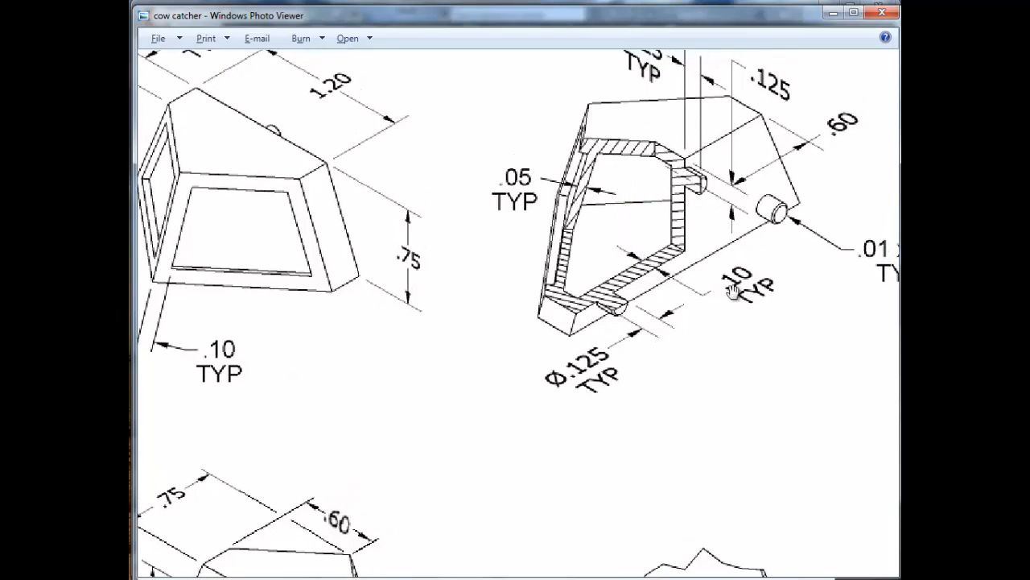
key("alt+Tab")
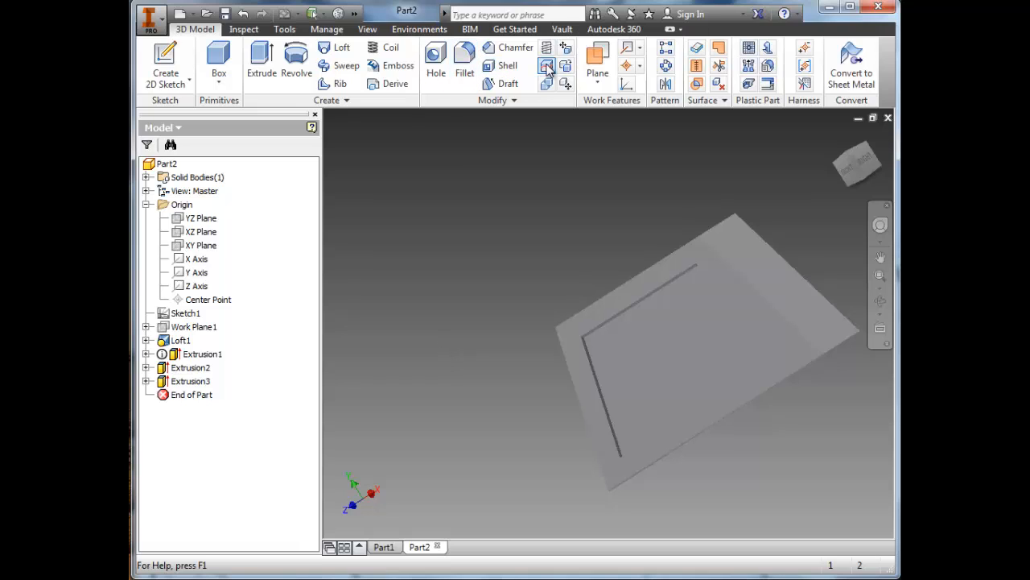
Shell the body to a 0.1 in wall thickness, removing its bottom face.
left_click(501, 65)
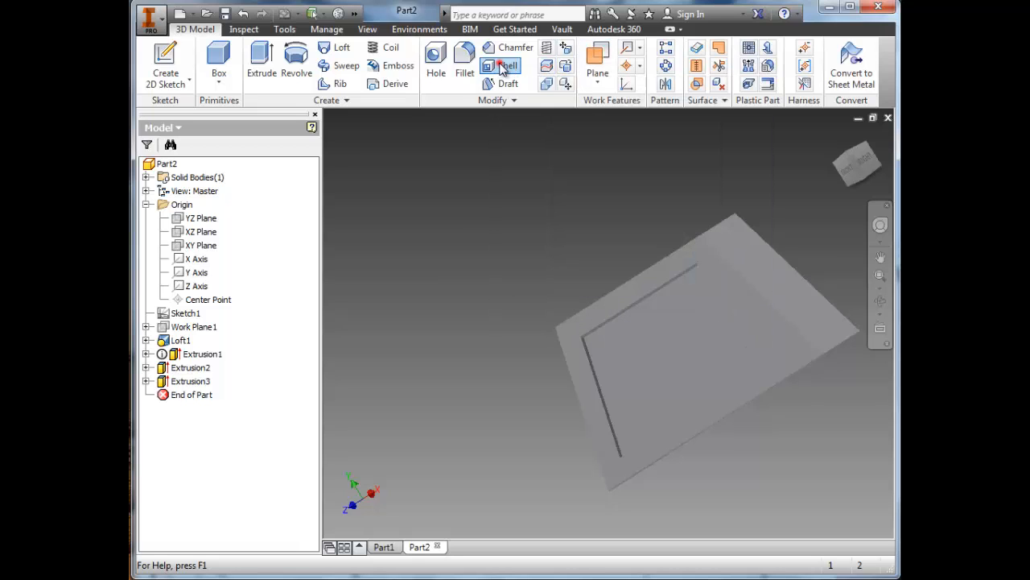
left_click(650, 395)
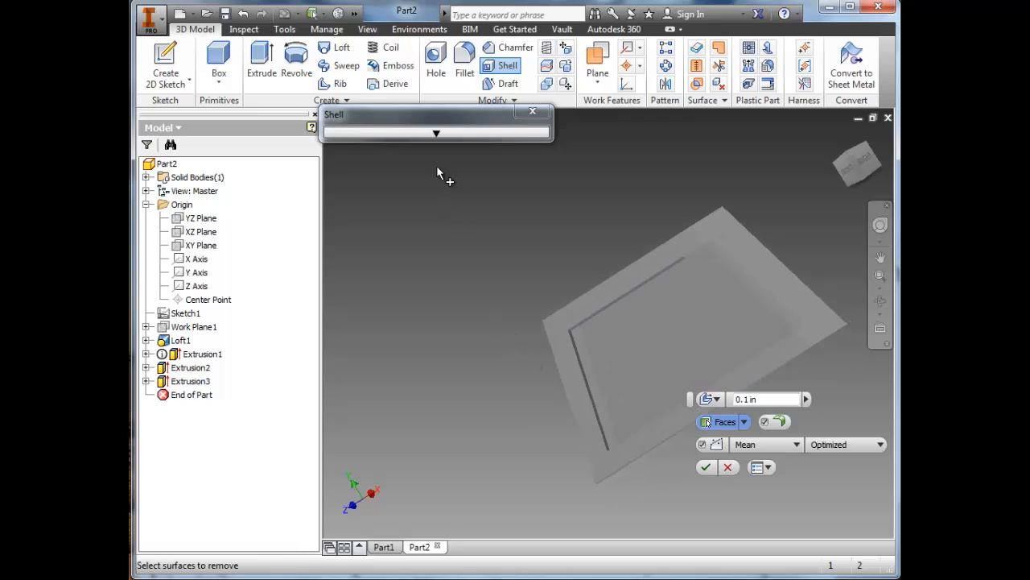
left_click(436, 134)
left_click_drag(421, 107, 316, 54)
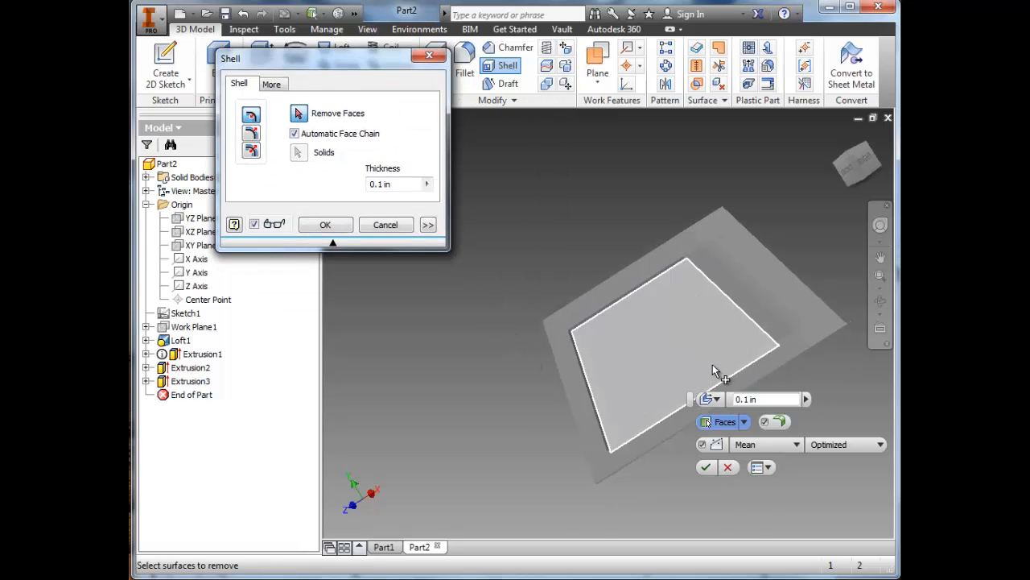
middle_click_drag(712, 364, 625, 338, "shift")
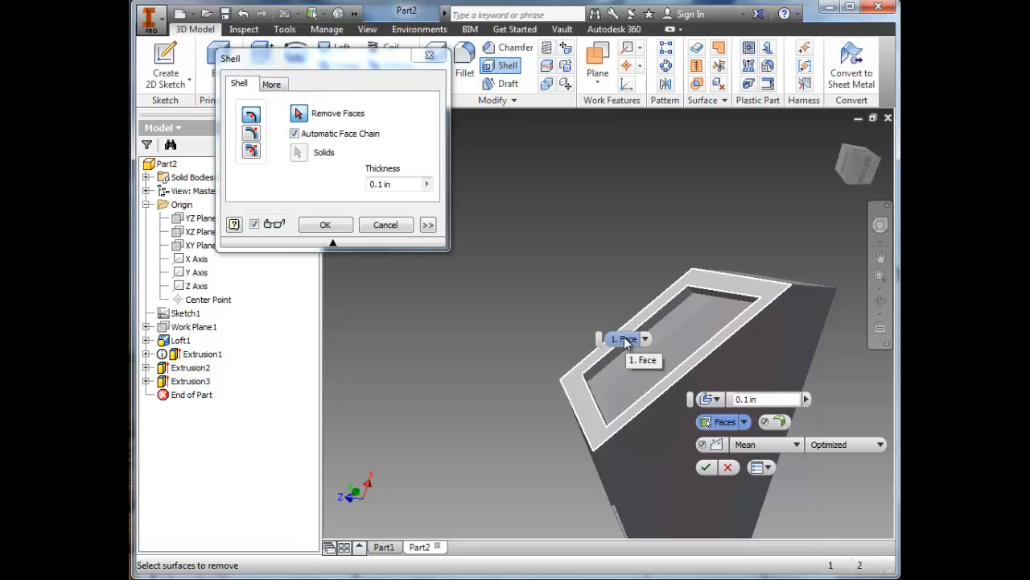
middle_click_drag(625, 342, 540, 382, "shift")
left_click(542, 376)
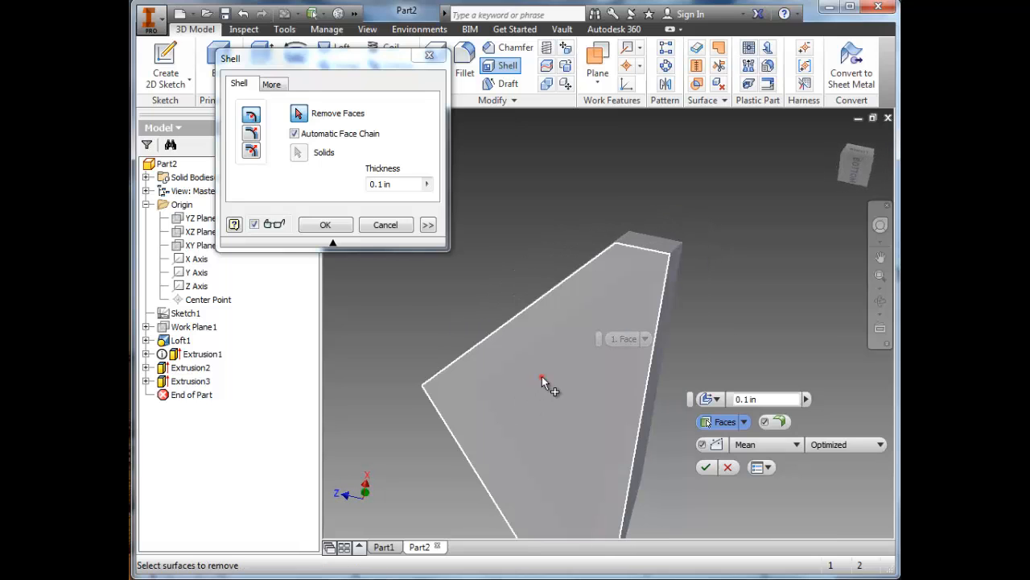
middle_click_drag(563, 347, 580, 400, "shift")
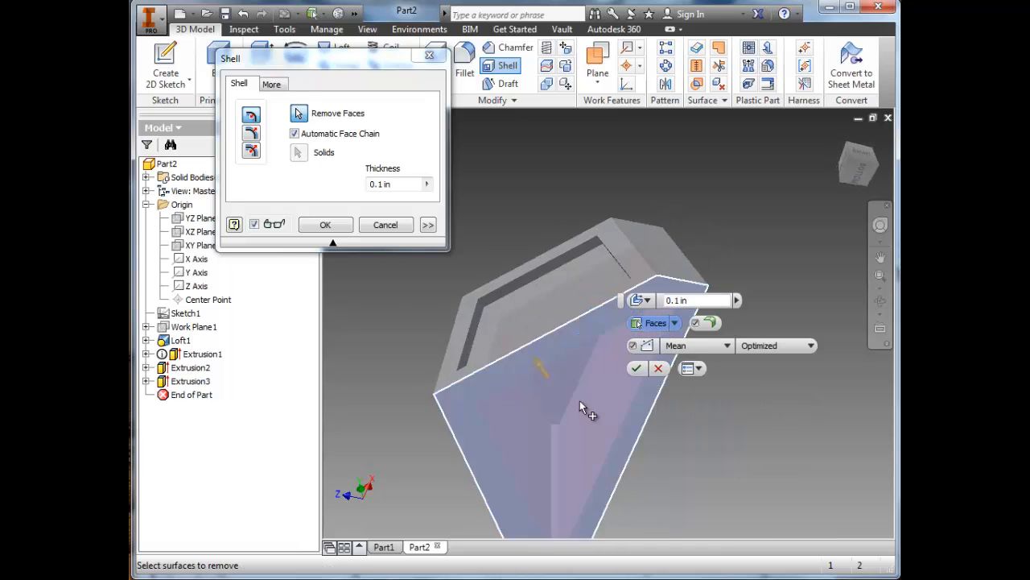
left_click(400, 183)
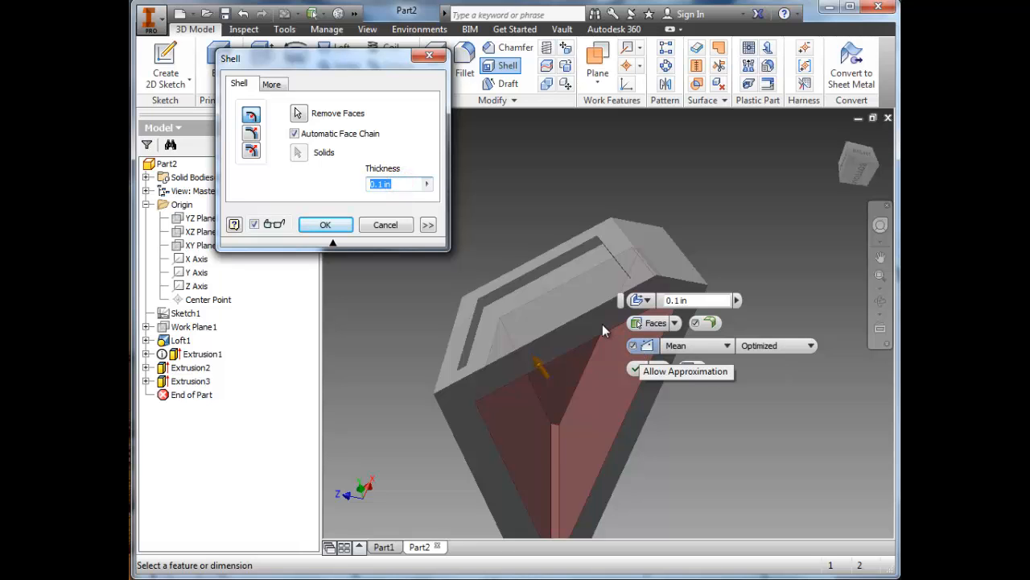
left_click(325, 225)
Start a new sketch on the flat back face and check the peg positions in the cow catcher drawing's back view.
middle_click_drag(641, 413, 613, 385, "shift")
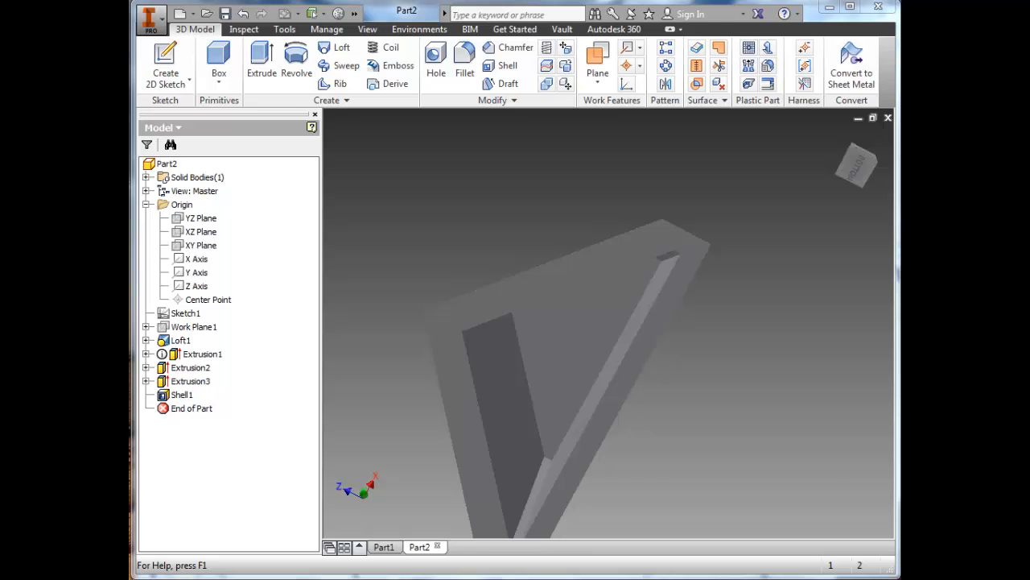
middle_click_drag(769, 384, 523, 386, "shift")
left_click(583, 323)
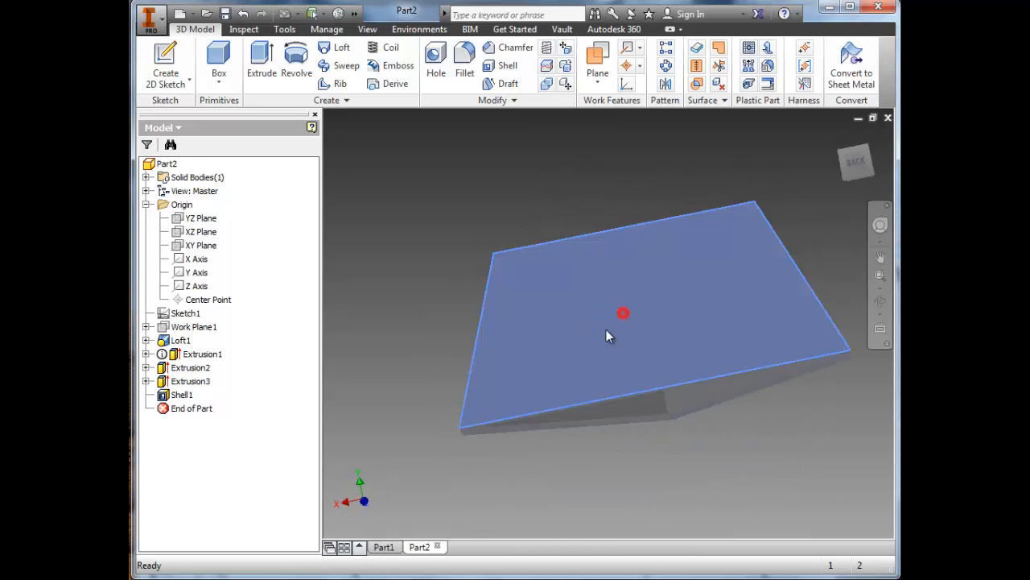
key("alt+Tab")
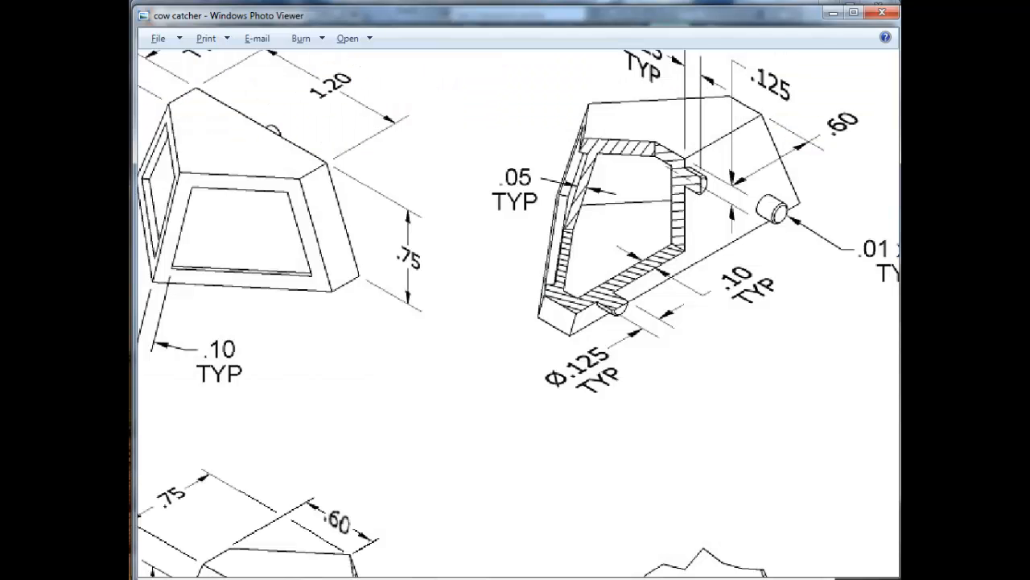
left_click_drag(585, 386, 816, 92)
left_click_drag(614, 239, 614, 233)
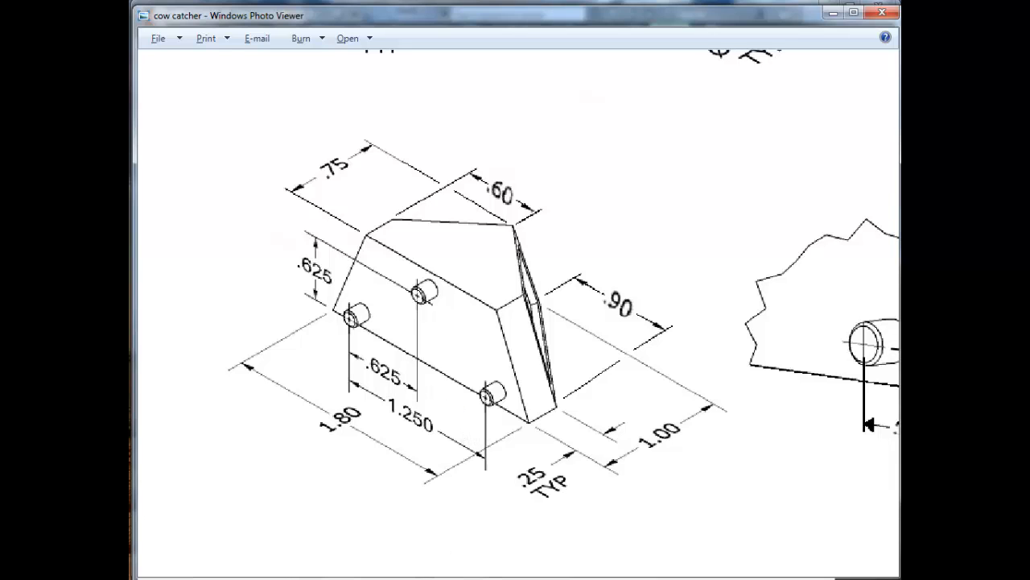
key("alt+Tab")
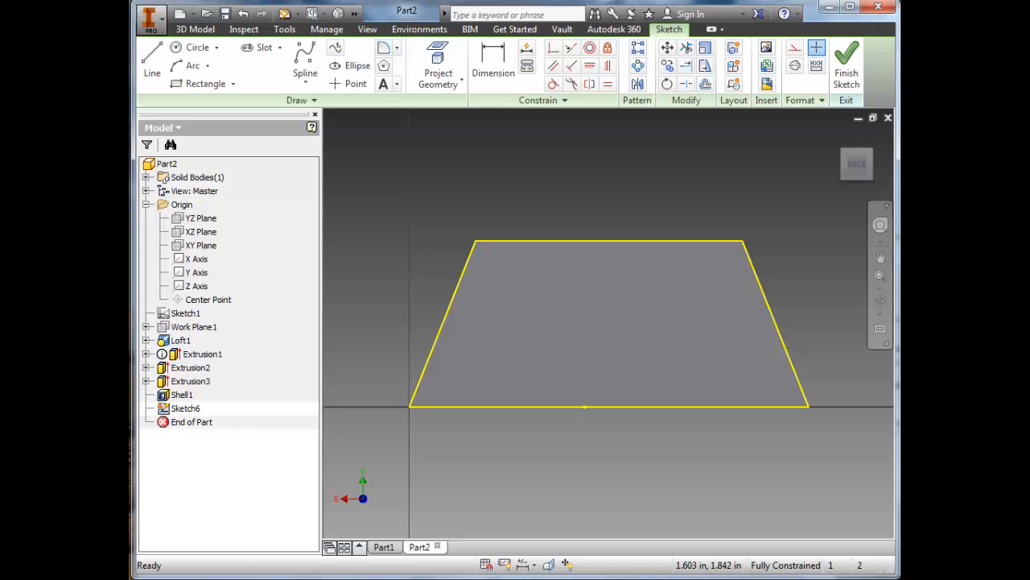
Sketch two level circles near the back face's lower corners and one near its upper edge, about .12, .15 and .19 in diameter.
left_click(193, 47)
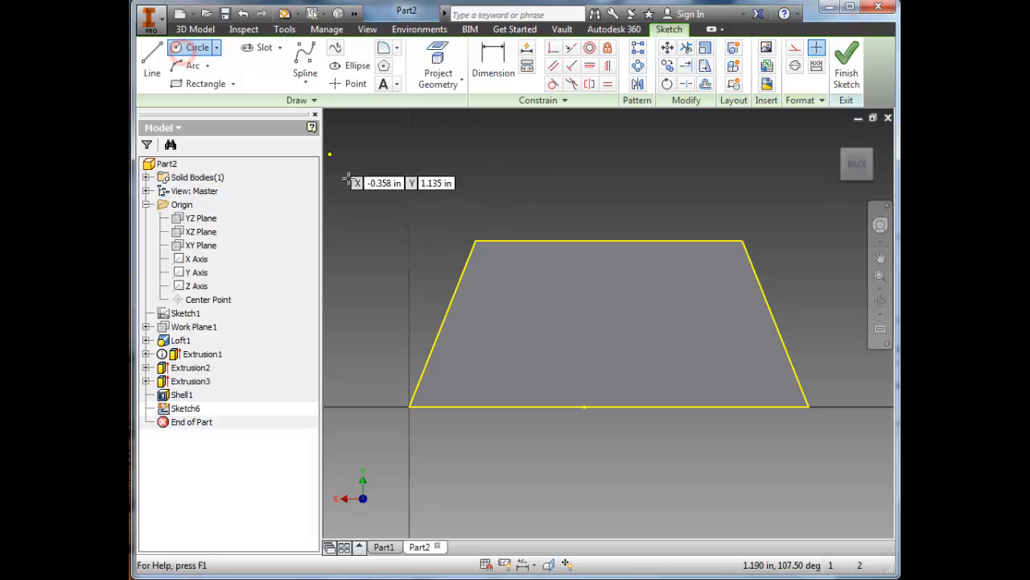
left_click(482, 369)
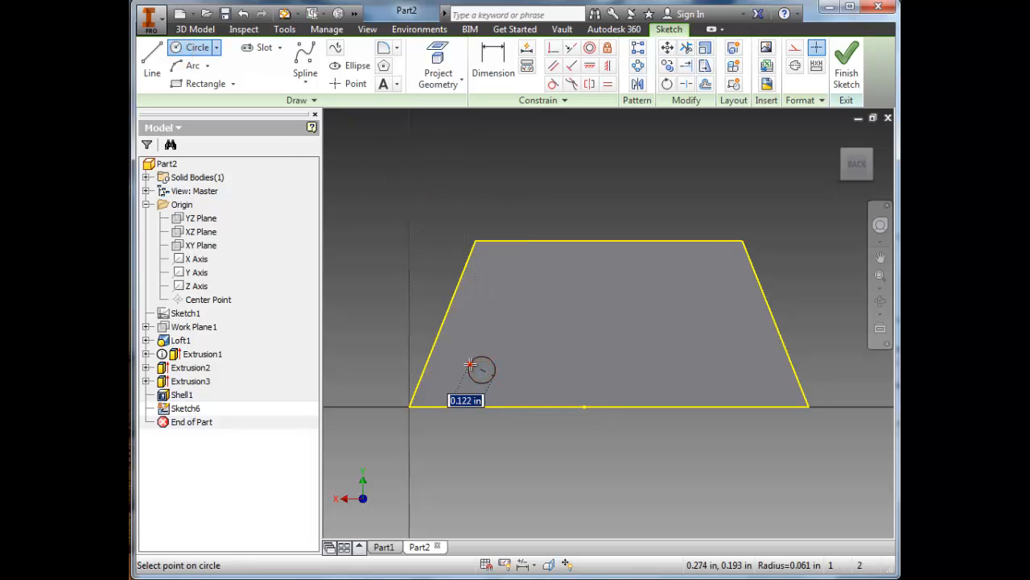
left_click(470, 365)
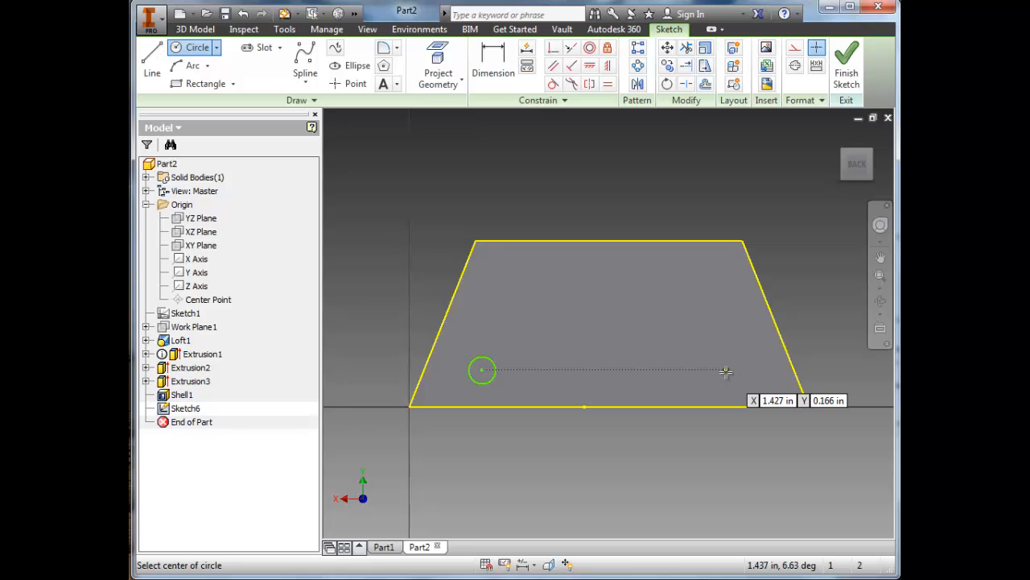
left_click(725, 370)
left_click(714, 359)
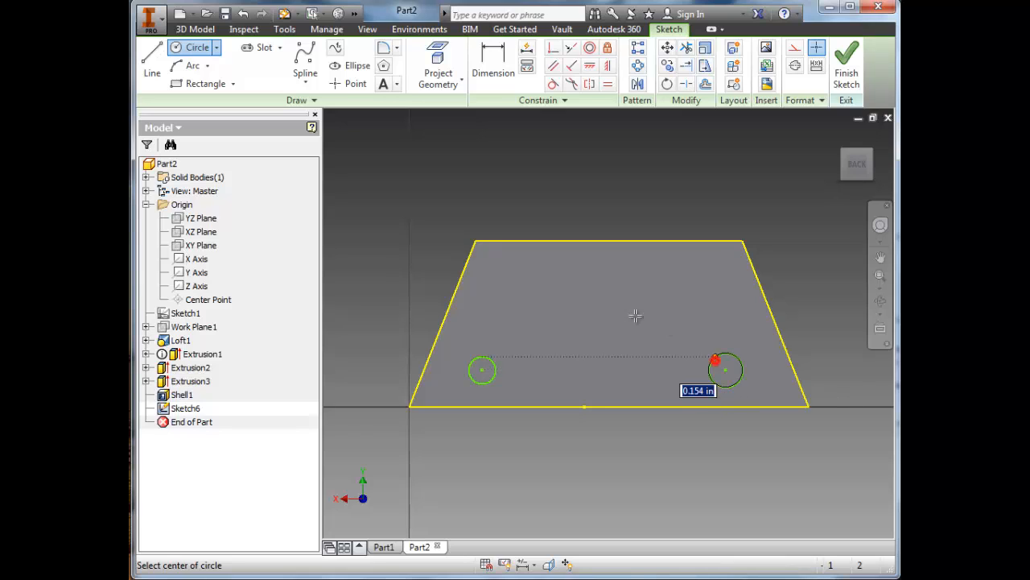
left_click(596, 279)
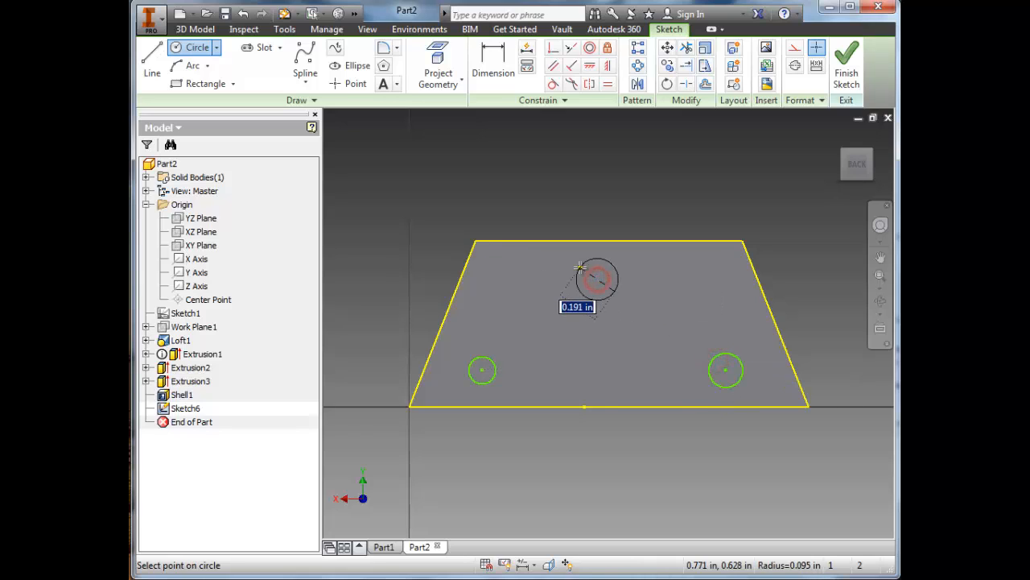
left_click(579, 267)
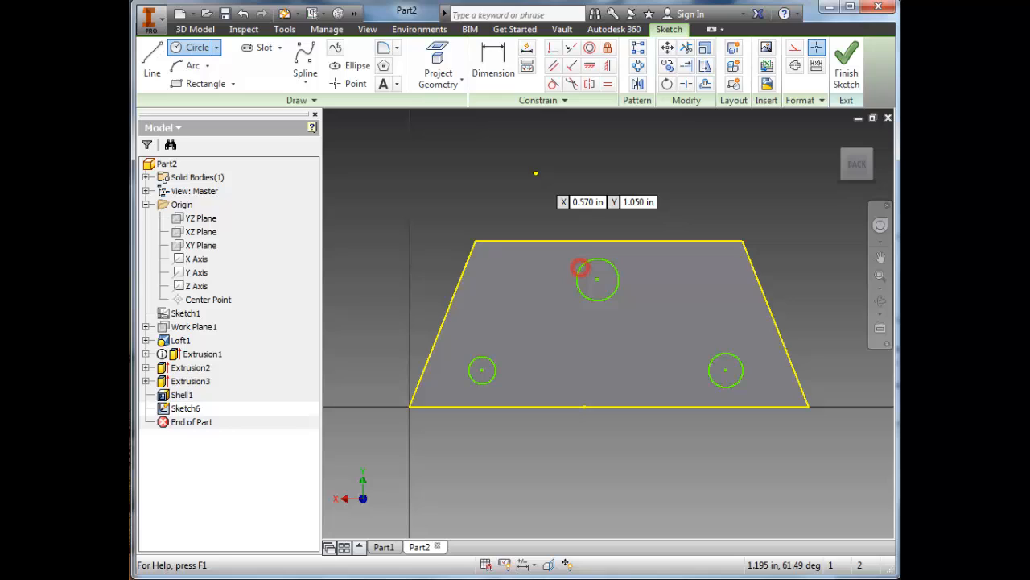
Make the three peg circles equal in size with Equal constraints.
left_click(607, 85)
left_click(580, 266)
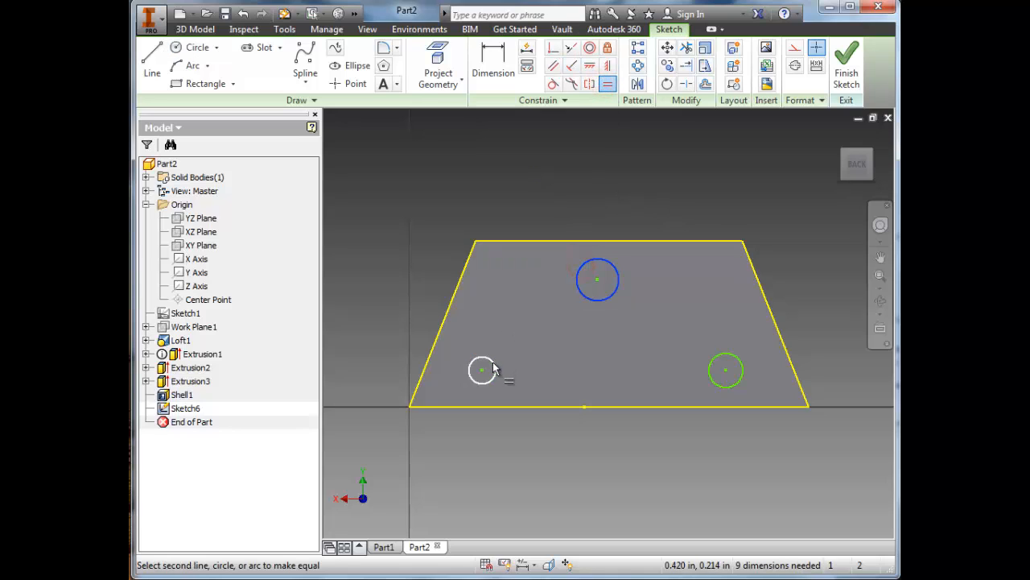
left_click(491, 361)
left_click(715, 359)
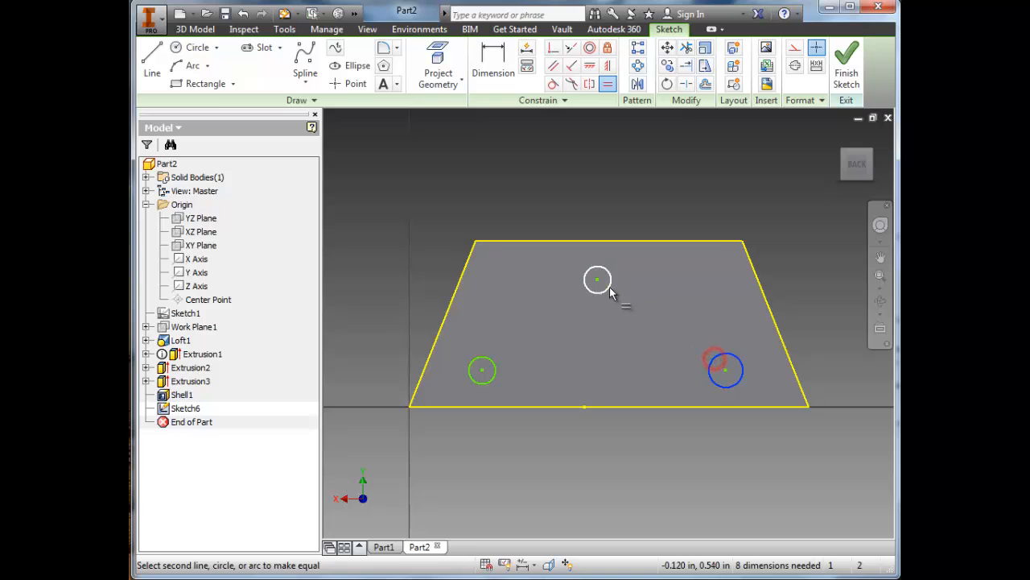
left_click(609, 293)
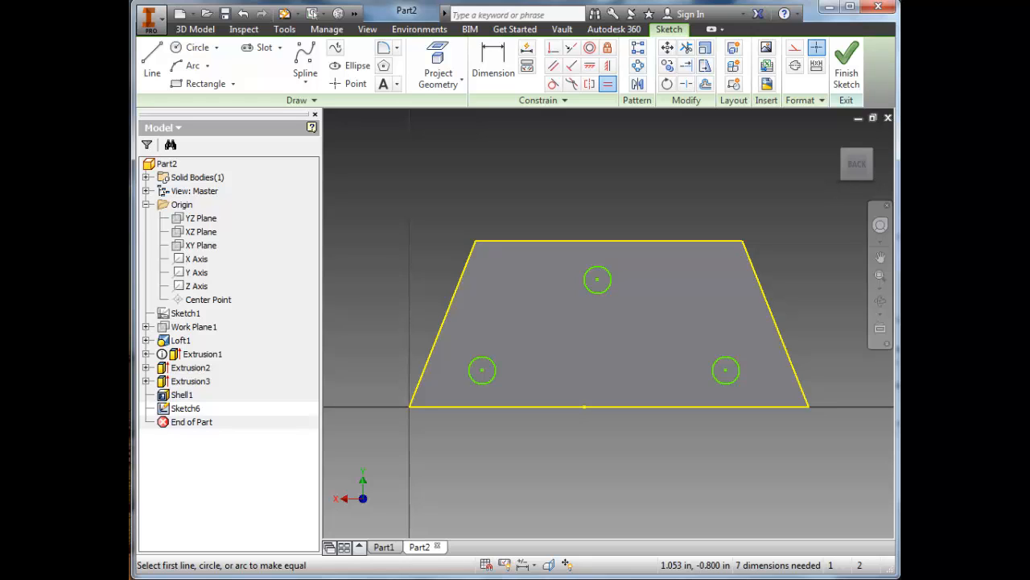
Look up the peg diameter in the drawing's section view and dimension the upper circle's diameter as .125 in.
key("alt+Tab")
mouse_move(575, 189)
left_mouse_down()
mouse_move(554, 234)
mouse_move(450, 361)
left_mouse_up()
left_click_drag(580, 229, 502, 373)
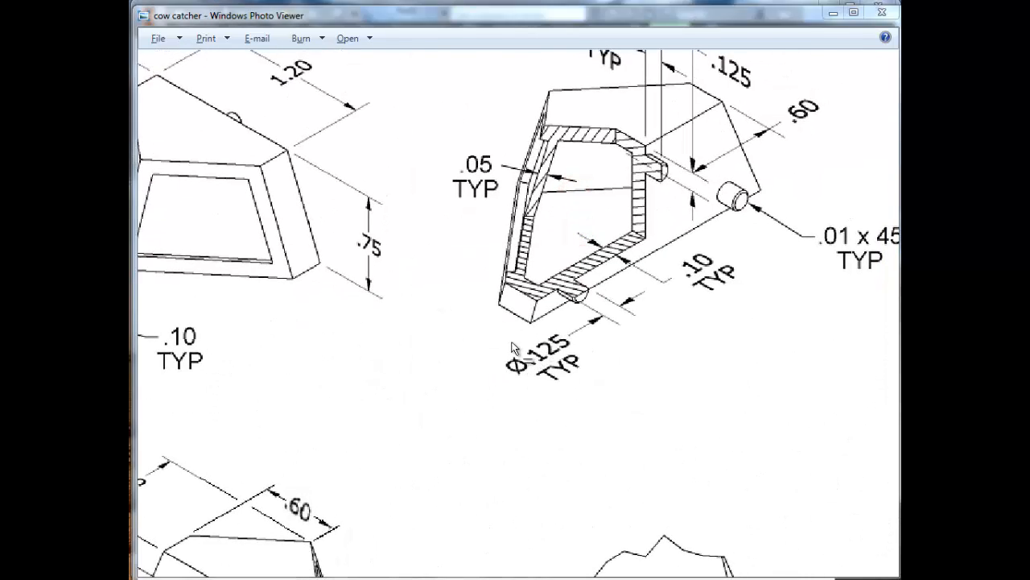
key("alt+Tab")
key("d")
left_click(609, 282)
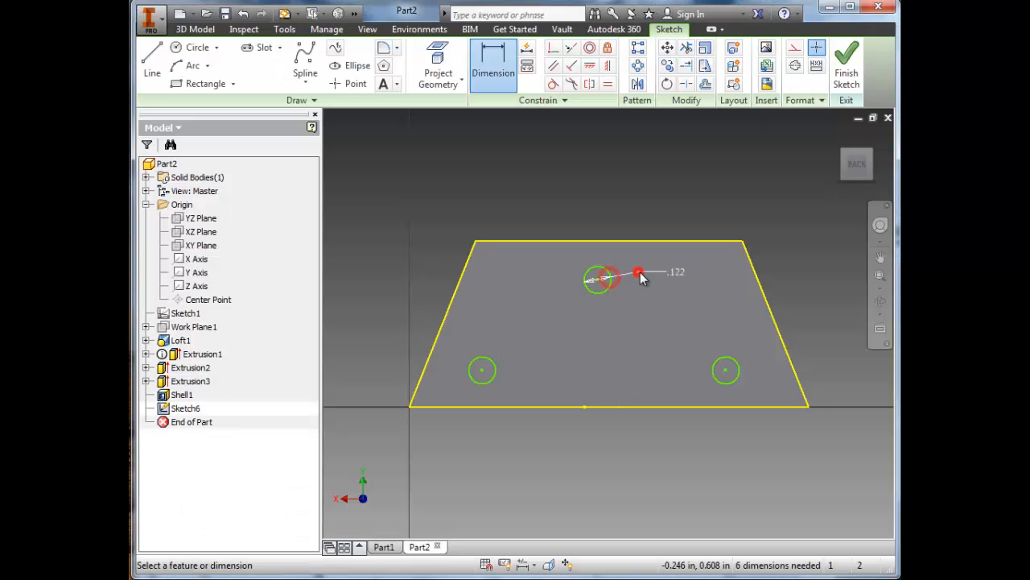
left_click(640, 273)
type(".125")
key("Return")
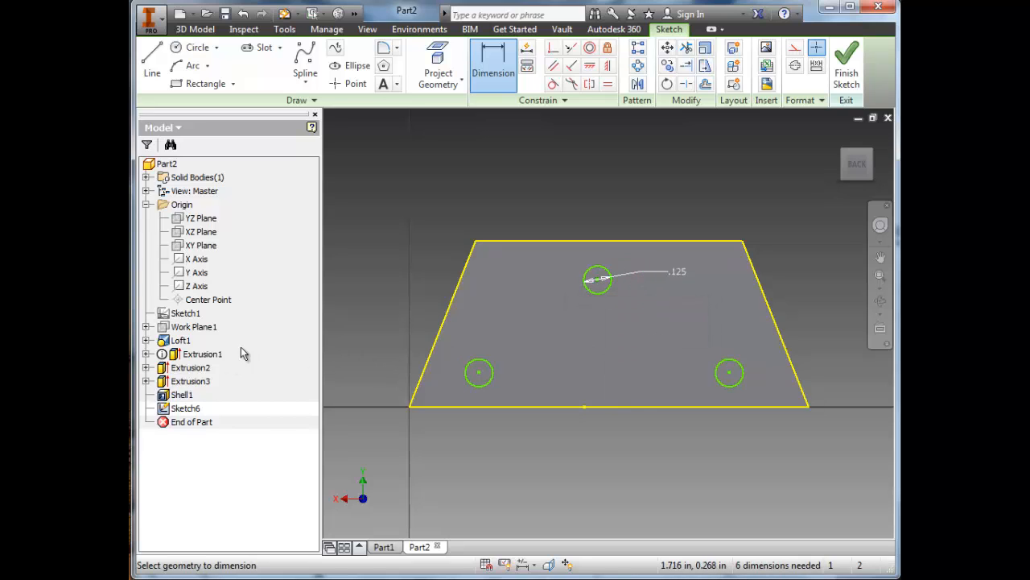
Dimension the horizontal distance between the centers of the lower-left and upper circles as .625 in.
left_click(479, 373)
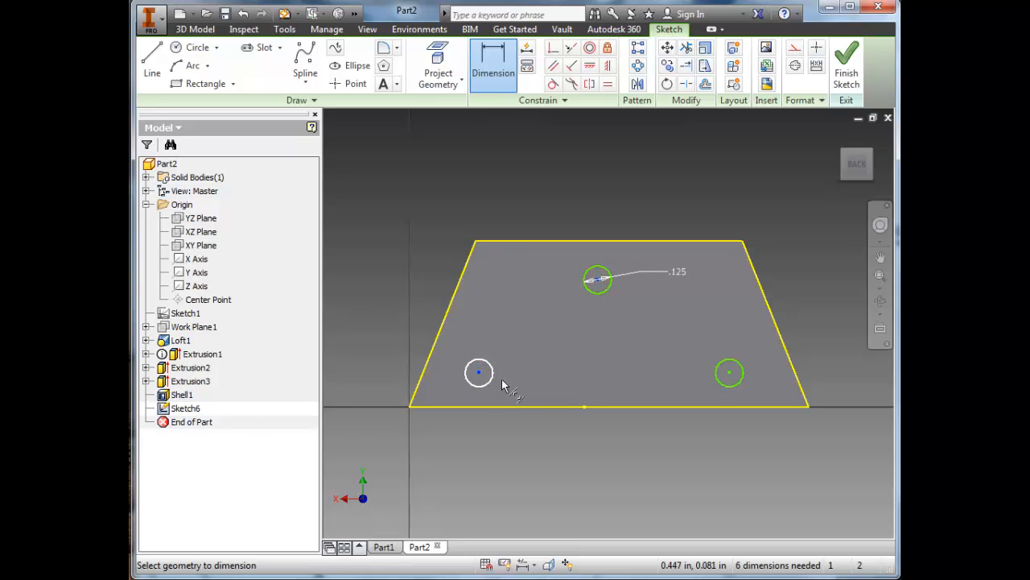
left_click(540, 454)
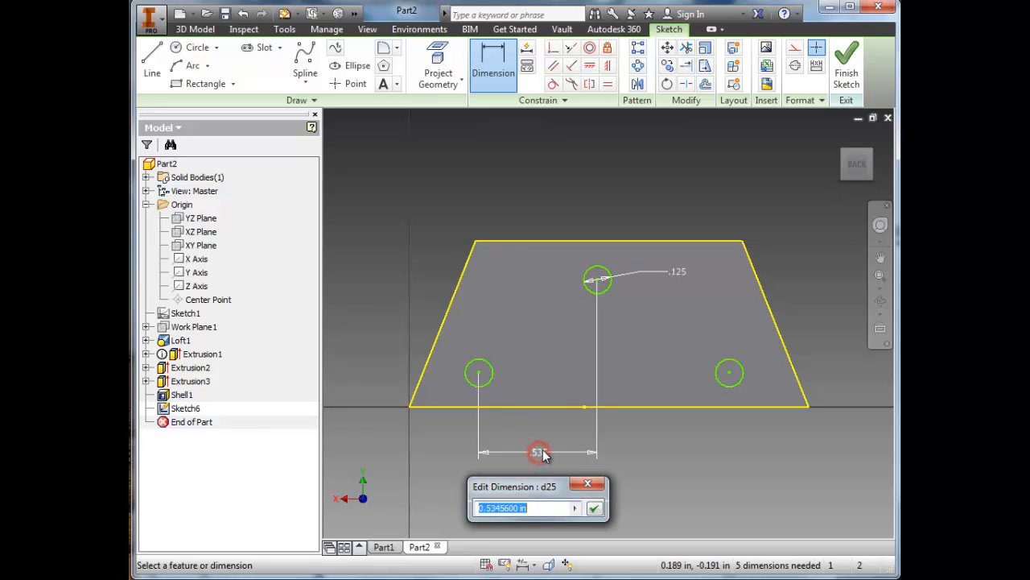
type(".625")
key("Return")
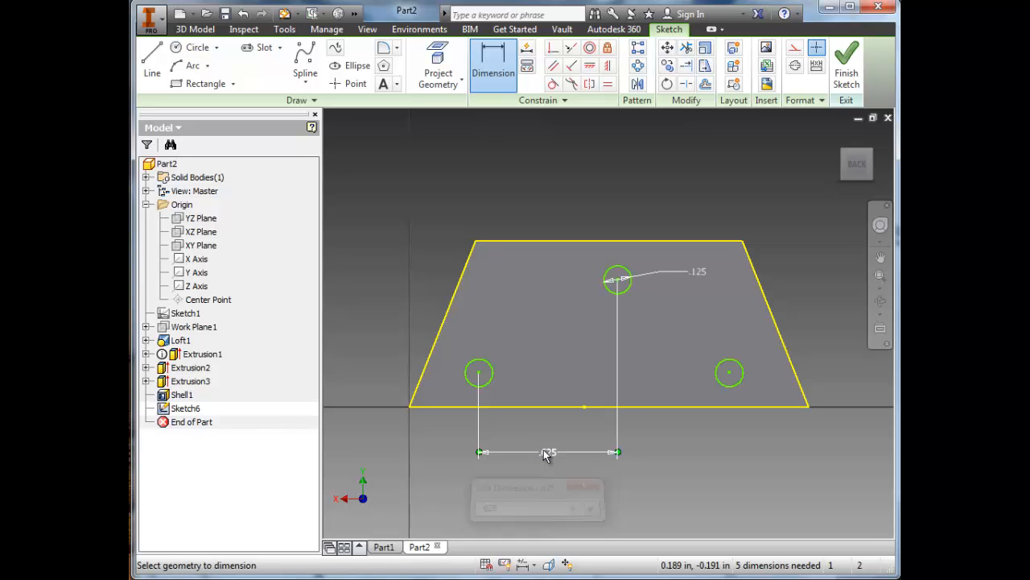
Dimension the horizontal distance between the two lower circle centers as 1.25 in.
left_click(479, 374)
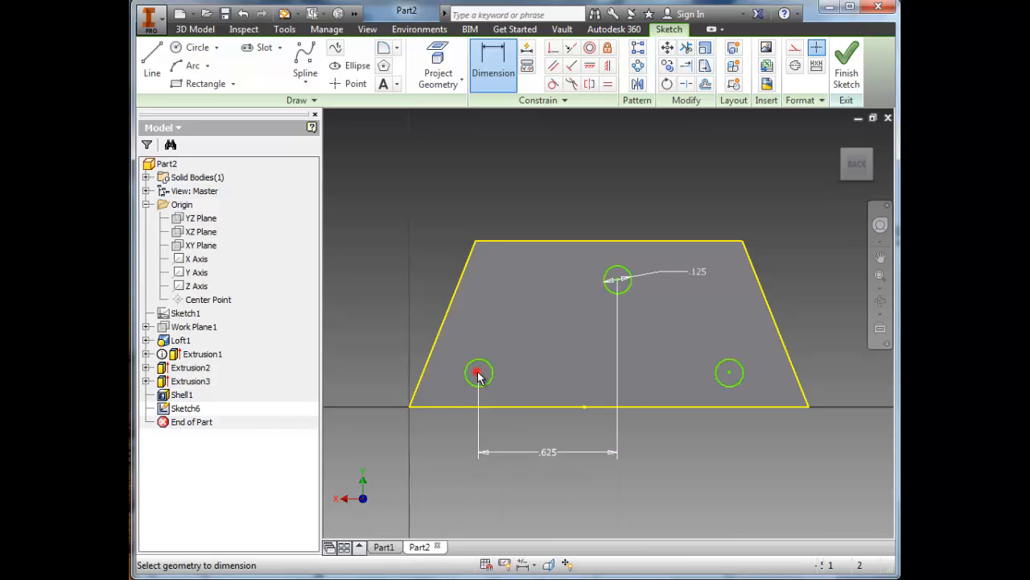
left_click(730, 372)
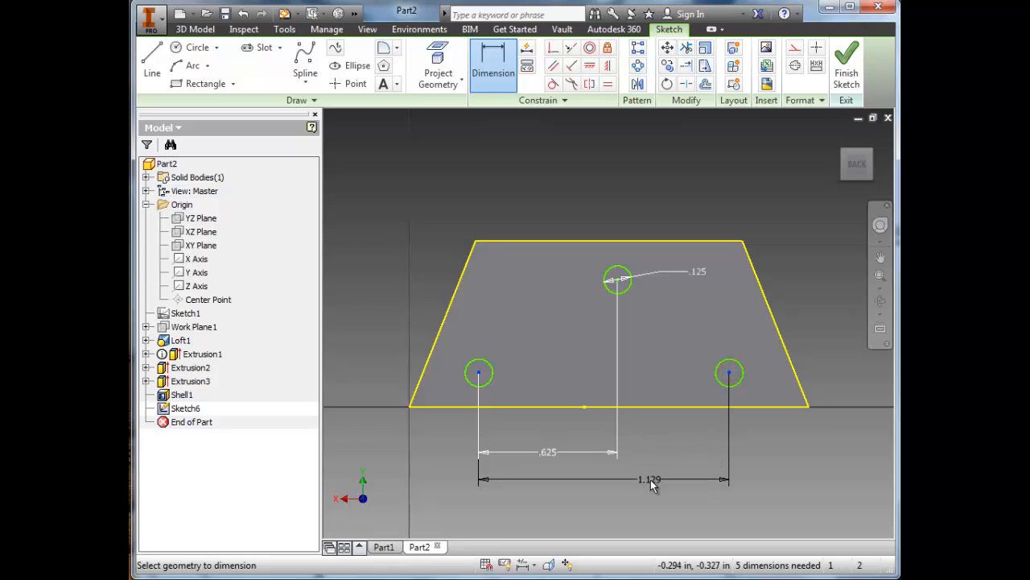
left_click(650, 479)
type("1.")
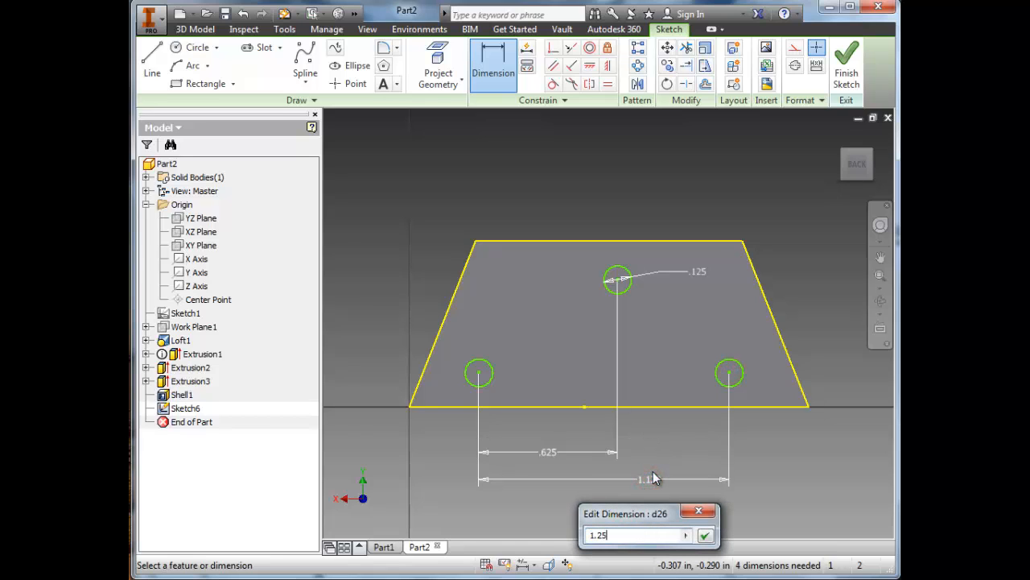
type("25")
key("Return")
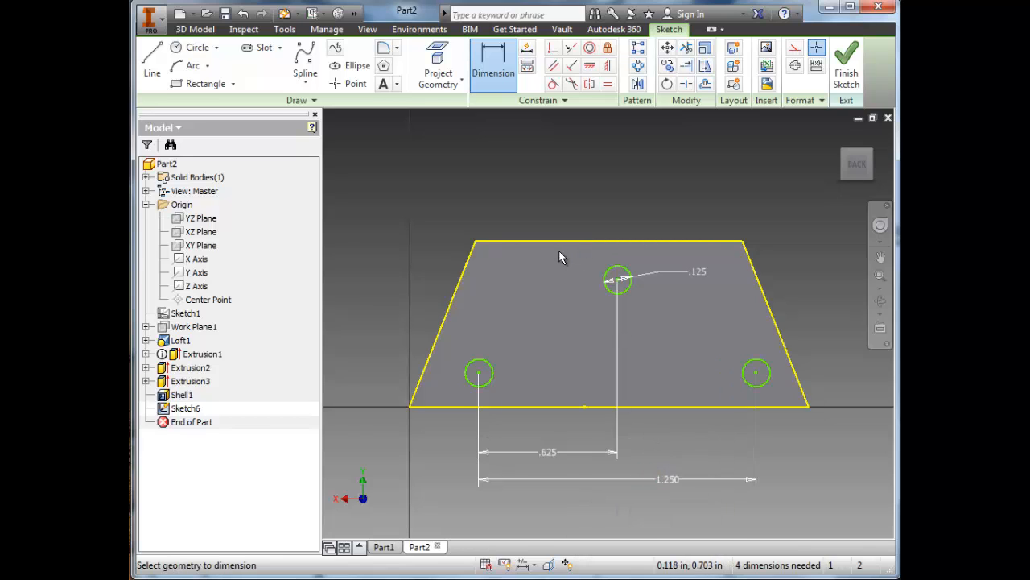
Dimension the vertical distance between the upper and lower-left circle centers as .625 in.
left_click(617, 280)
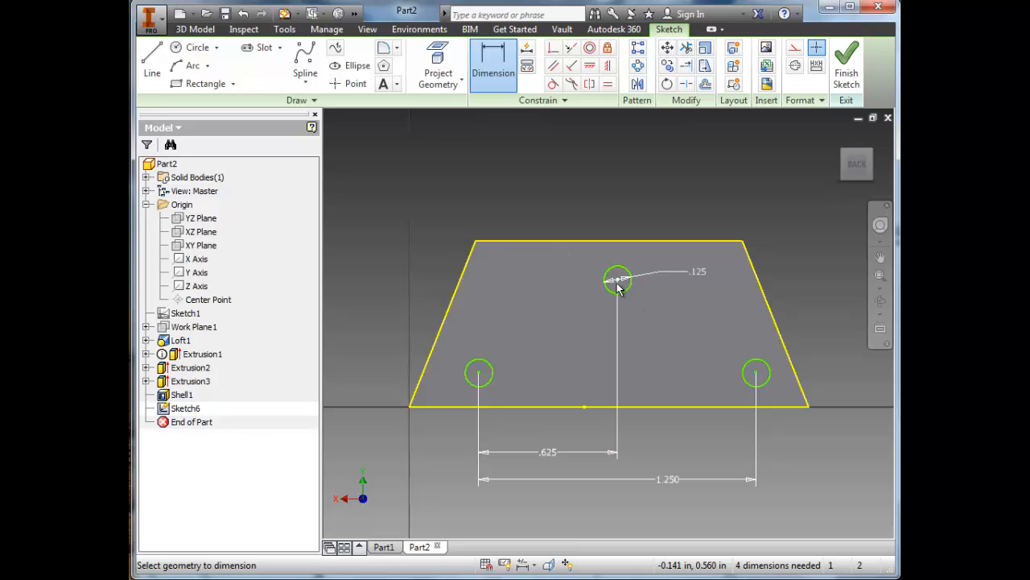
left_click(479, 373)
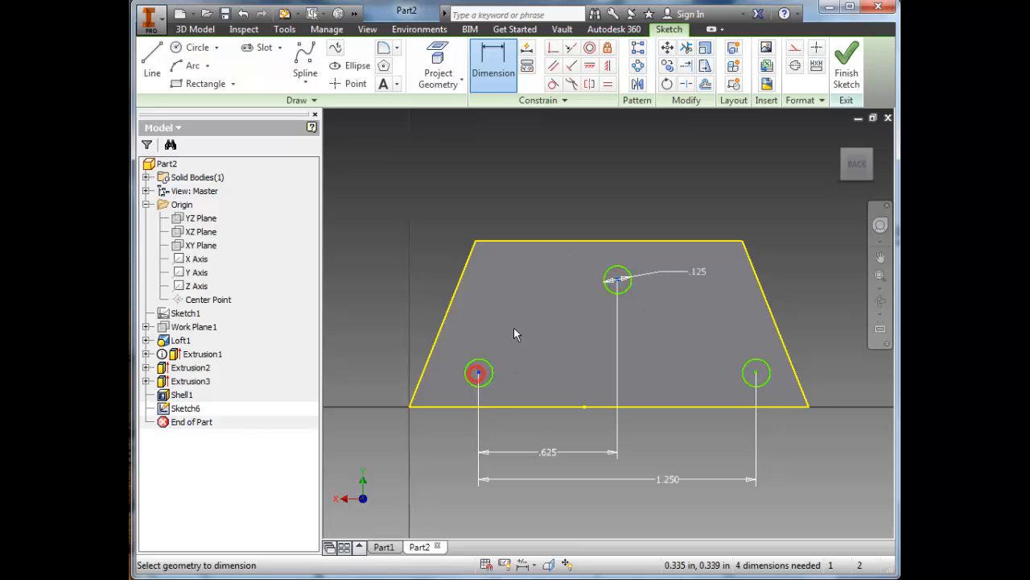
left_click(406, 327)
type(".")
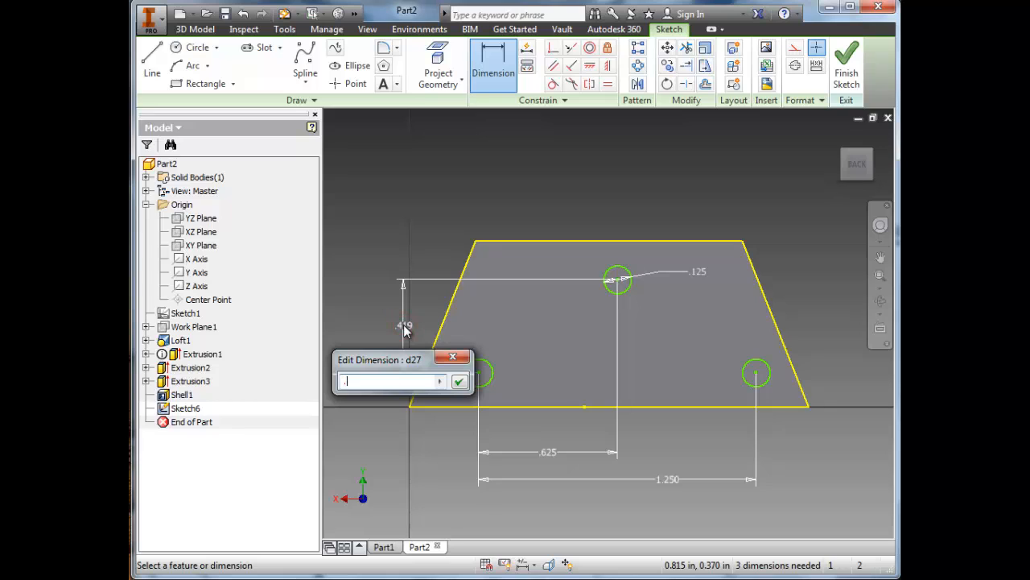
type("625")
key("Return")
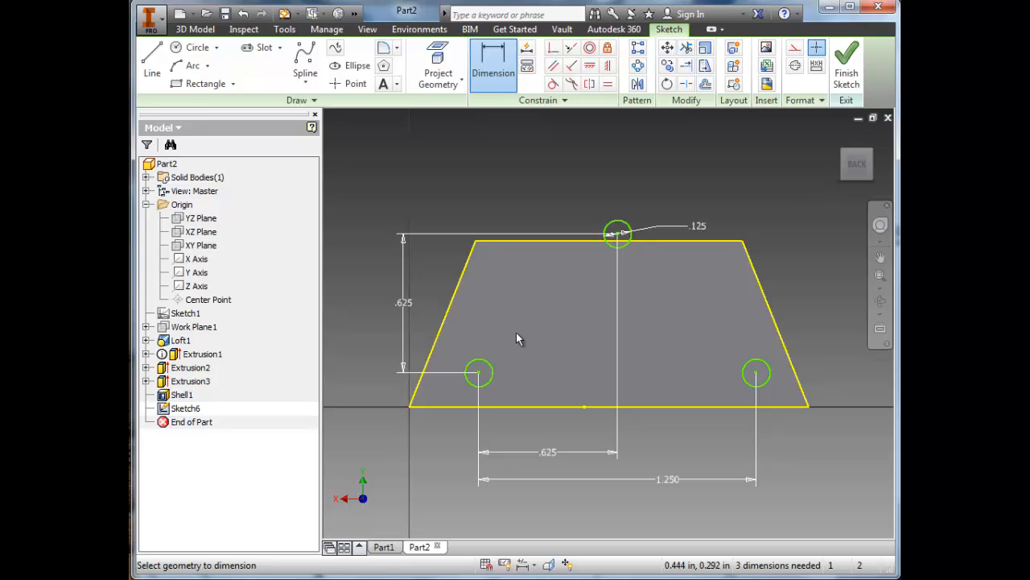
Dimension the horizontal distance between the upper circle's center and the upper-right corner of the face as .6 in.
left_click(741, 240)
left_click(721, 171)
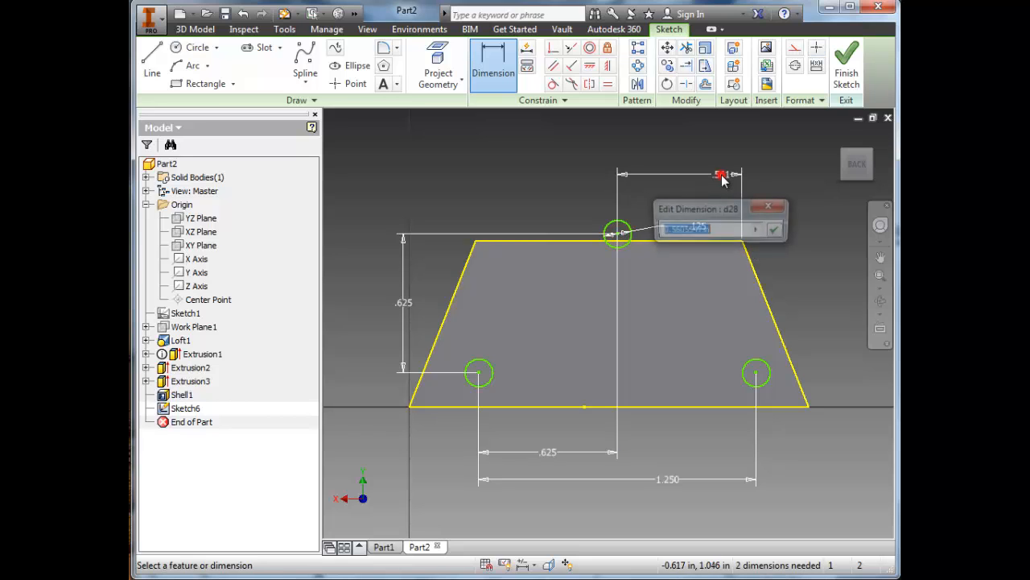
type(".6")
key("Return")
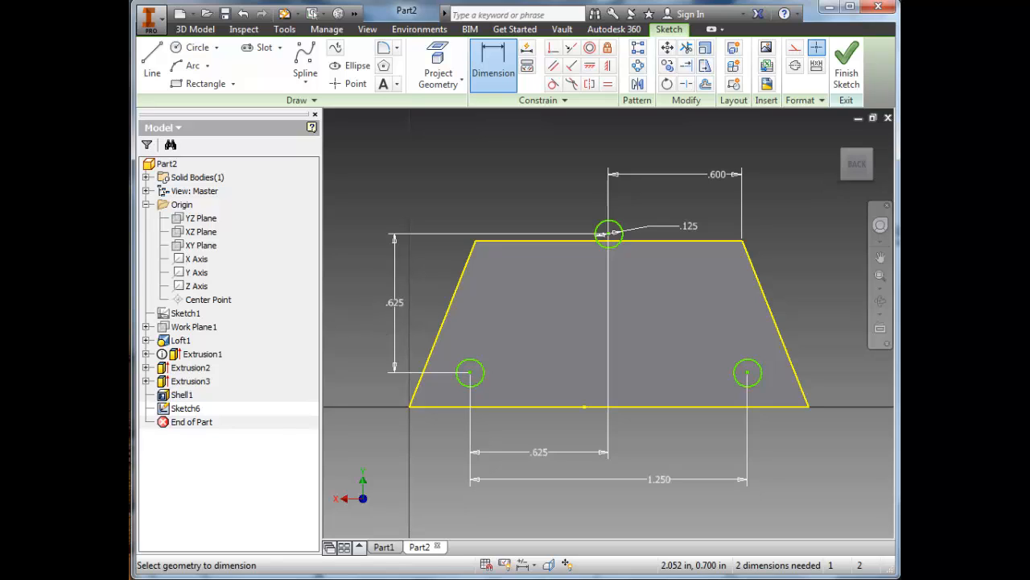
Dimension the vertical distance from the lower-left circle's center to the bottom edge of the face as .125 in.
left_click(471, 375)
left_click(497, 406)
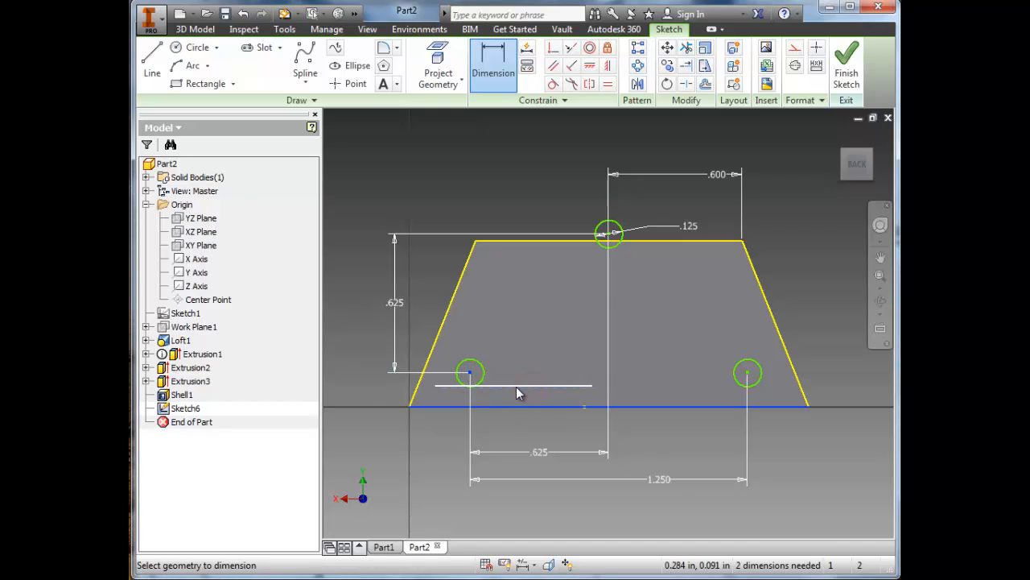
left_click(375, 391)
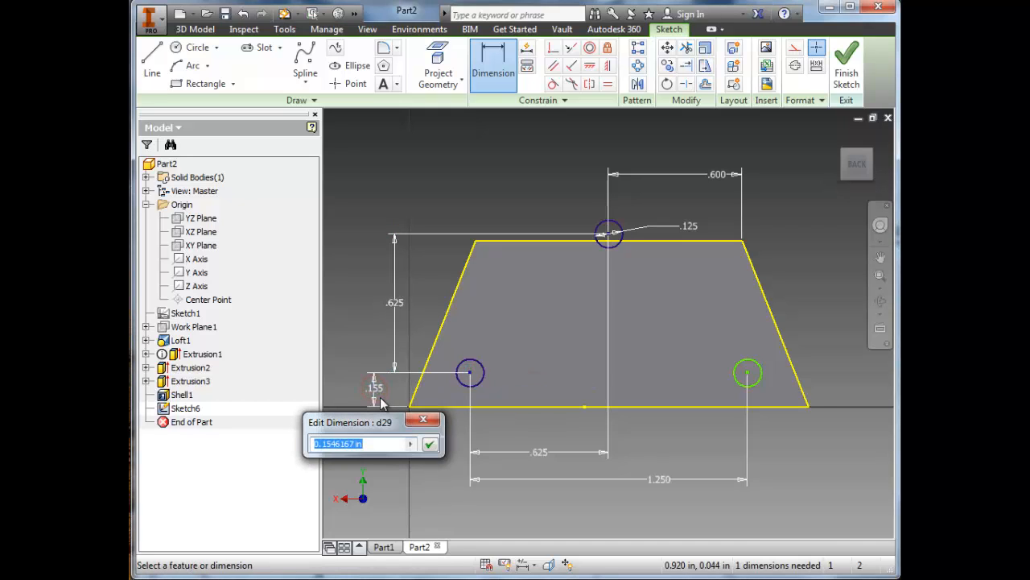
type(".125")
key("Return")
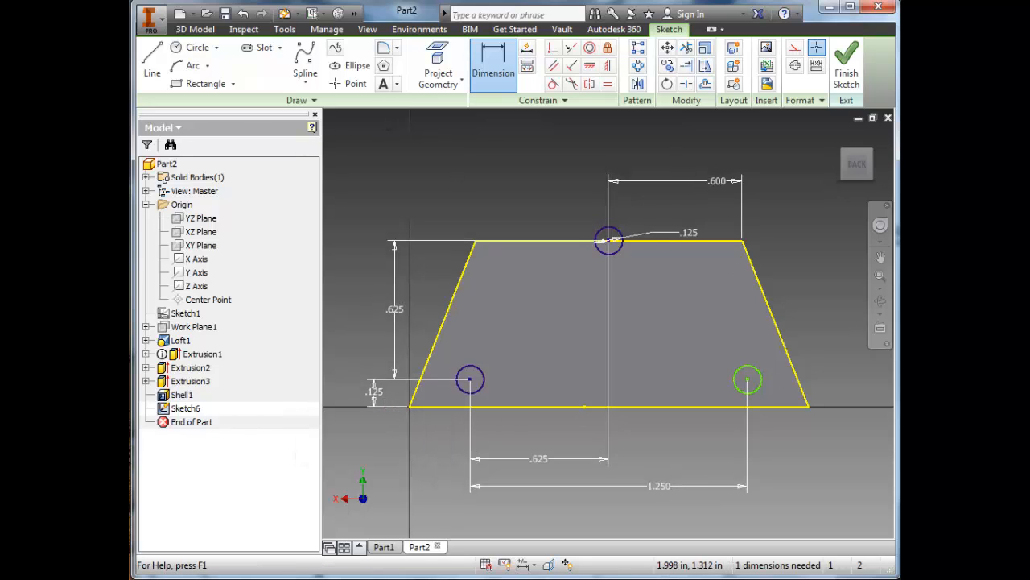
Add a driven horizontal dimension between the lower-left circle's center and the lower-left corner of the face.
left_click(470, 381)
left_click(409, 405)
left_click(441, 457)
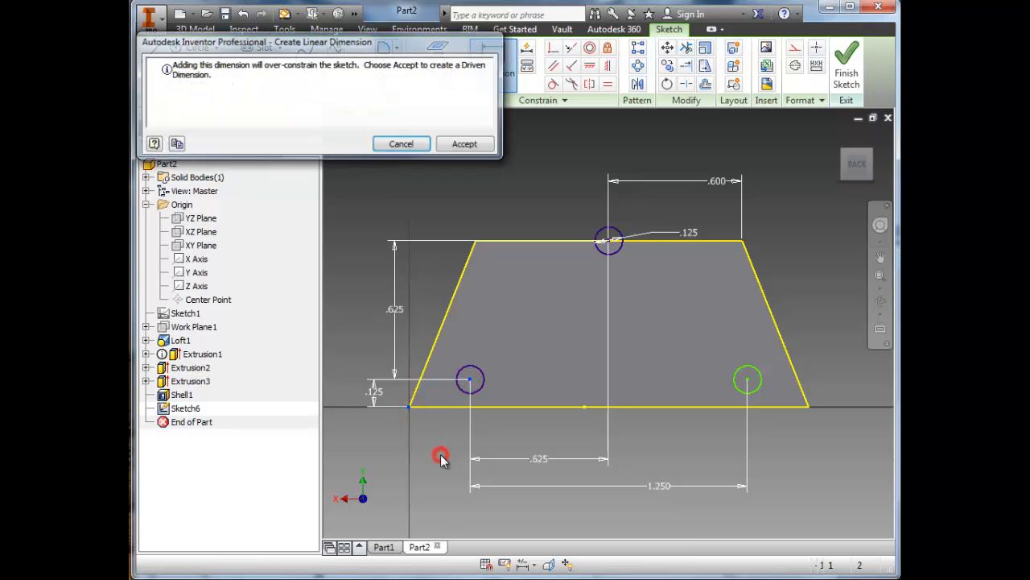
left_click(467, 145)
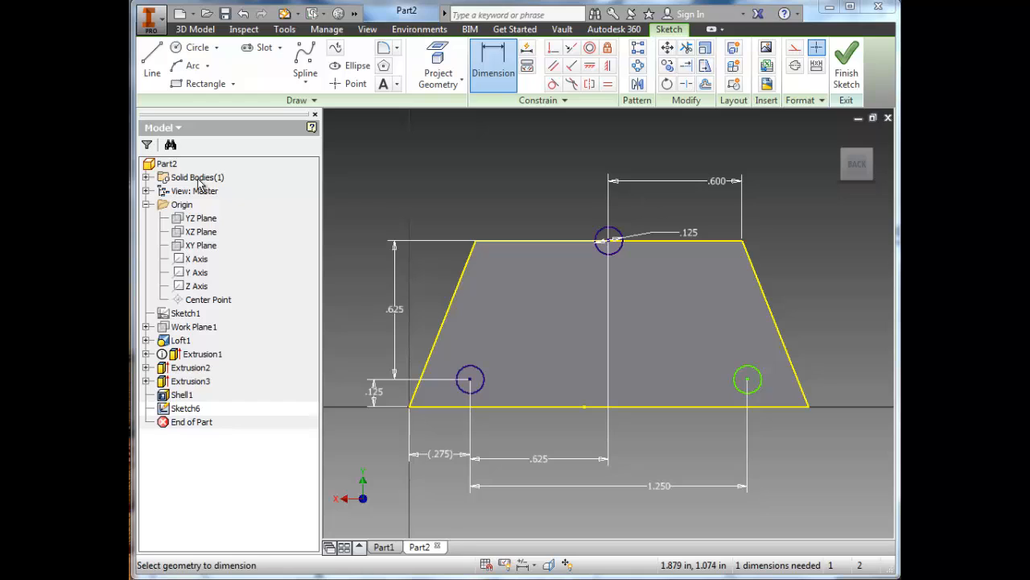
Delete the vertical .625 dimension between the upper and lower-left circle centers.
left_click(397, 318)
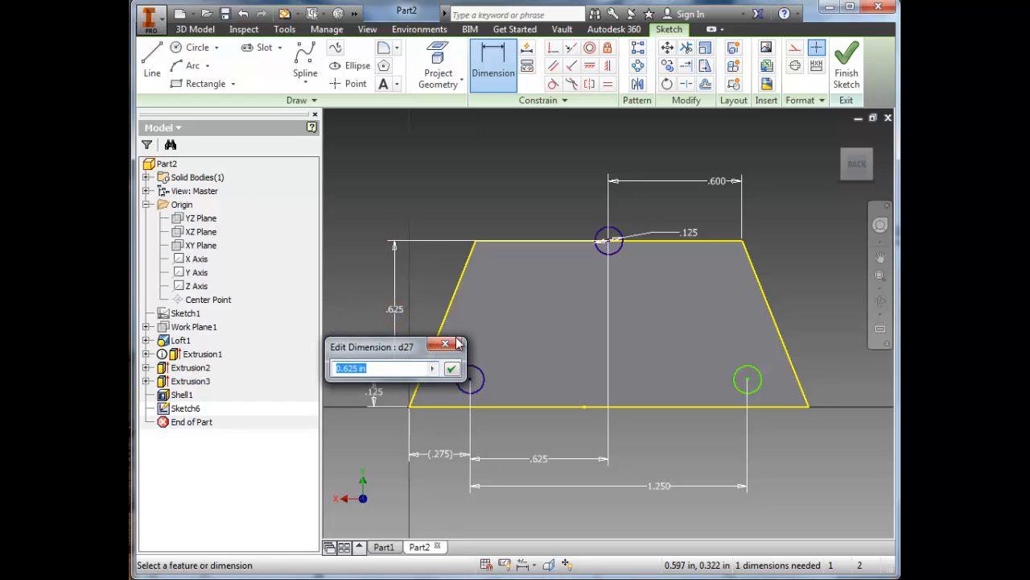
left_click(455, 343)
key("Escape")
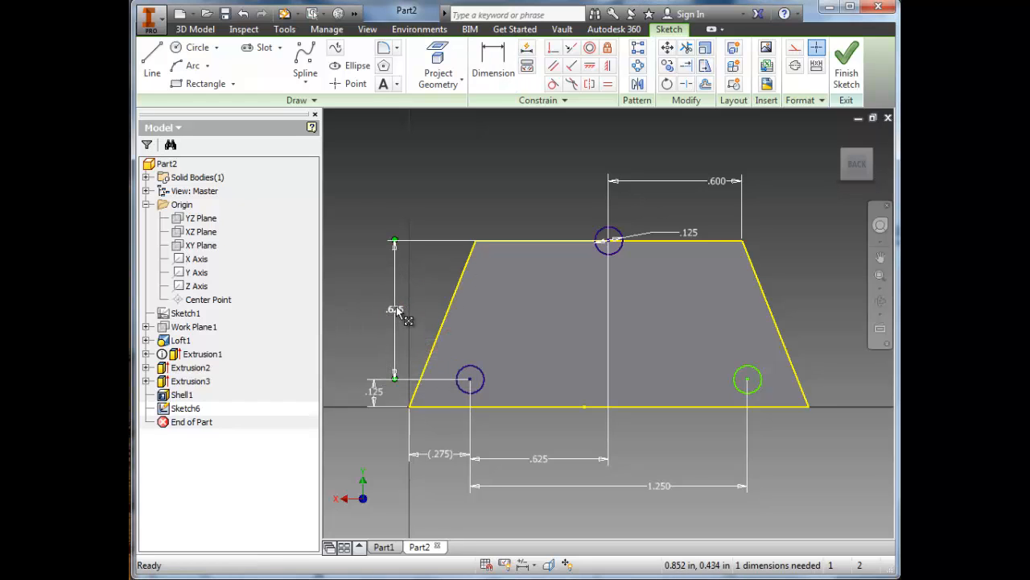
left_click(396, 310)
key("Delete")
Dimension the vertical distance from the upper circle's center to the bottom edge of the face as .625 in.
key("d")
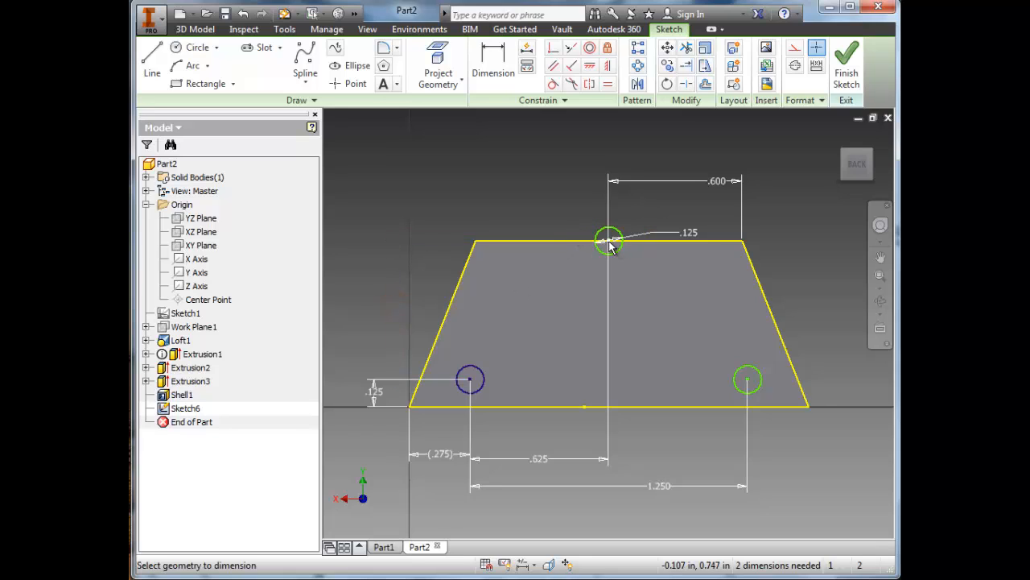
left_click(610, 244)
left_click(632, 406)
left_click(660, 354)
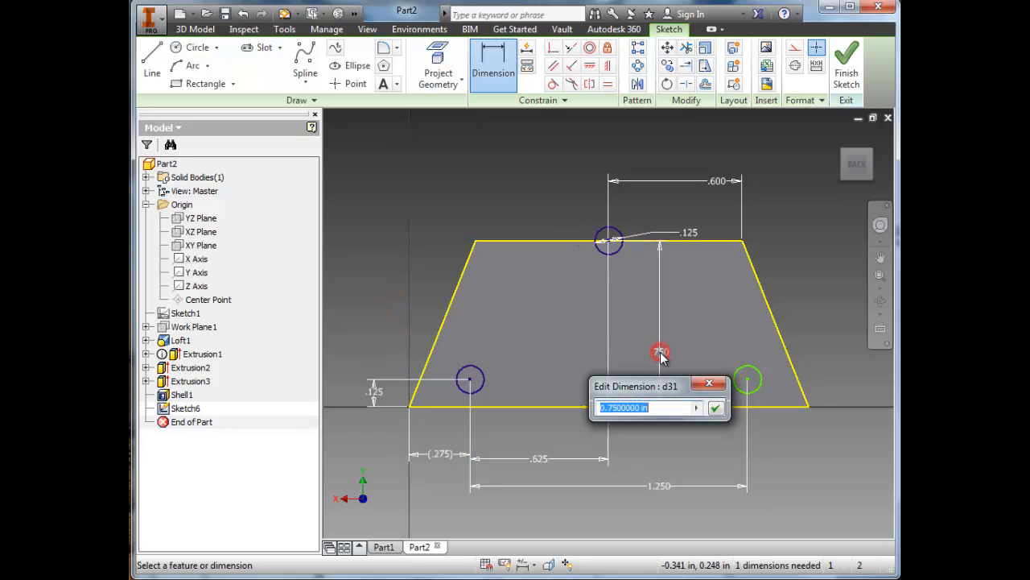
type(".625")
key("Return")
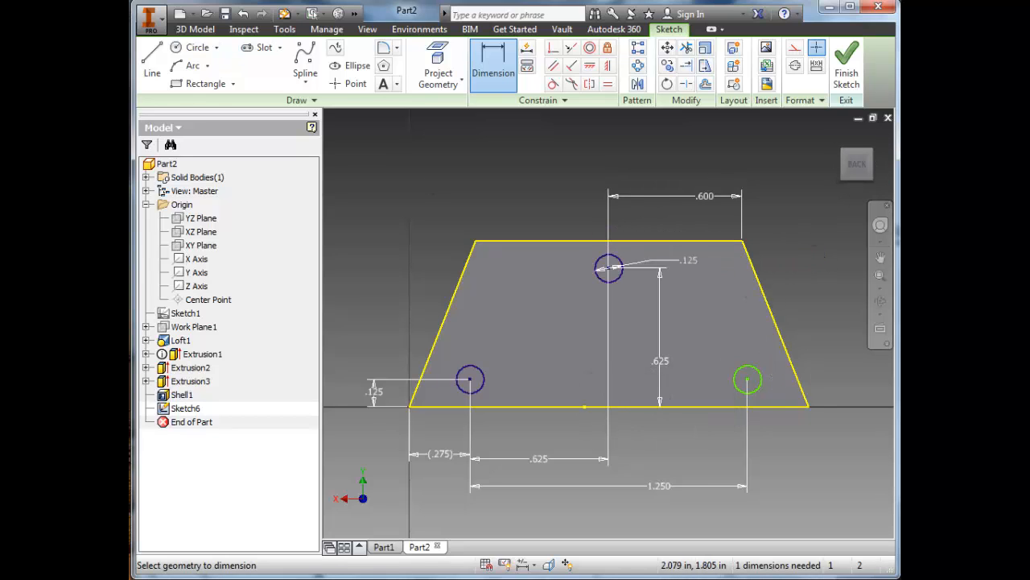
Check the peg positions against the cow catcher drawing, return to the part and finish the sketch.
key("alt+Tab")
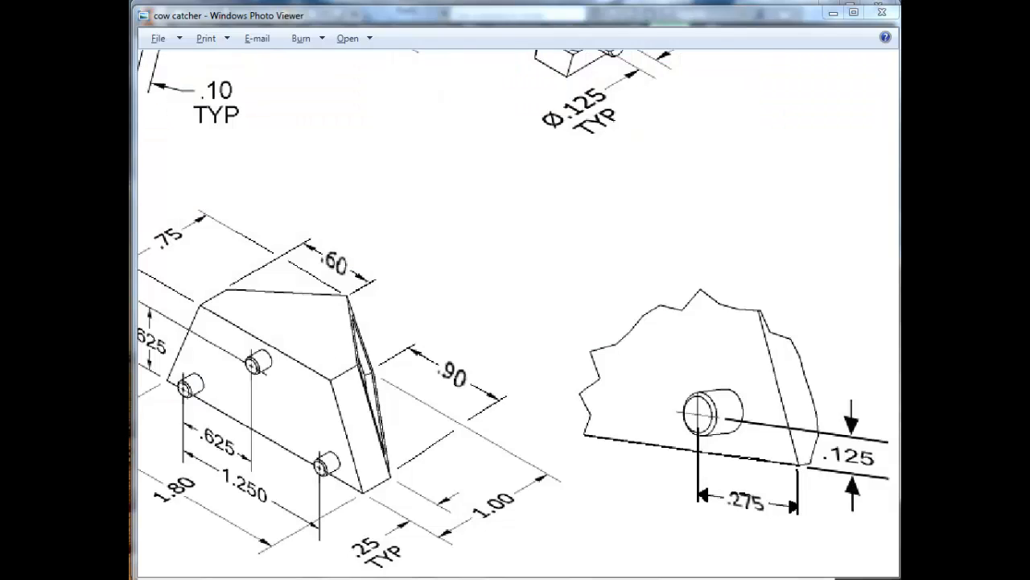
key("alt+Tab")
left_click(846, 58)
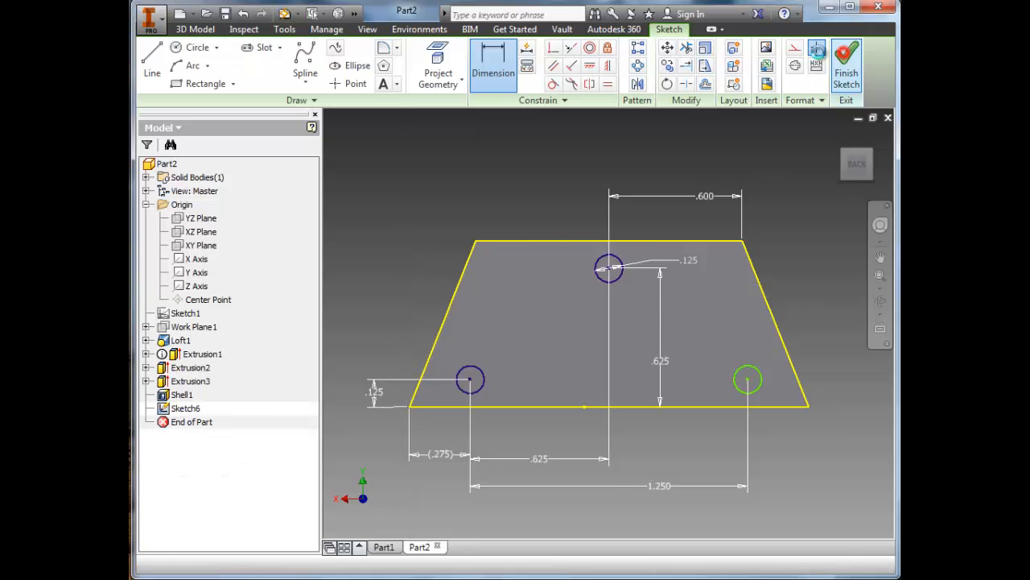
Extrude the three circles outward from the back face by the .125 in peg length given in the drawing's section view.
left_click(262, 63)
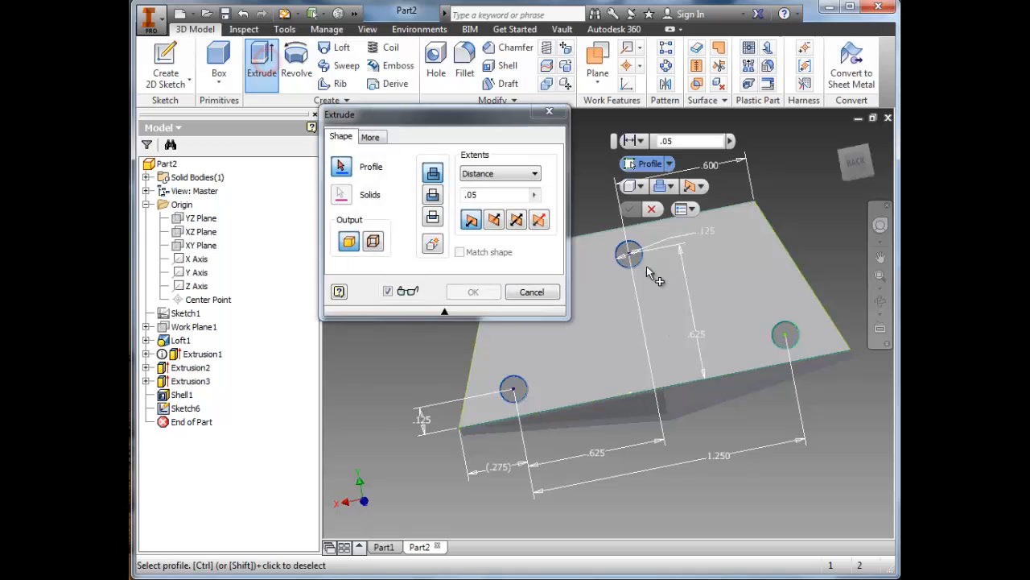
left_click(508, 392)
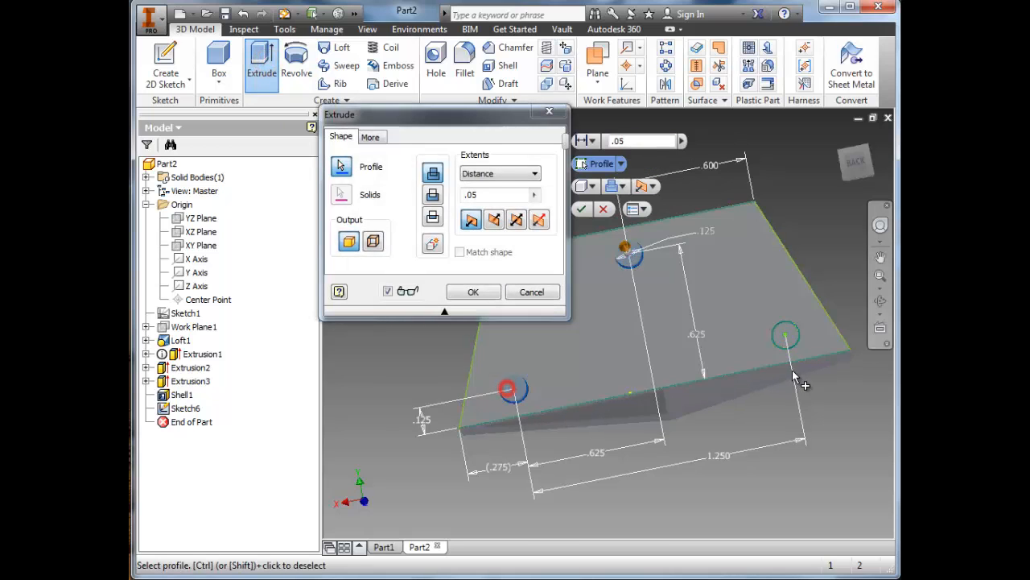
left_click(787, 342)
middle_click_drag(686, 353, 756, 372, "shift")
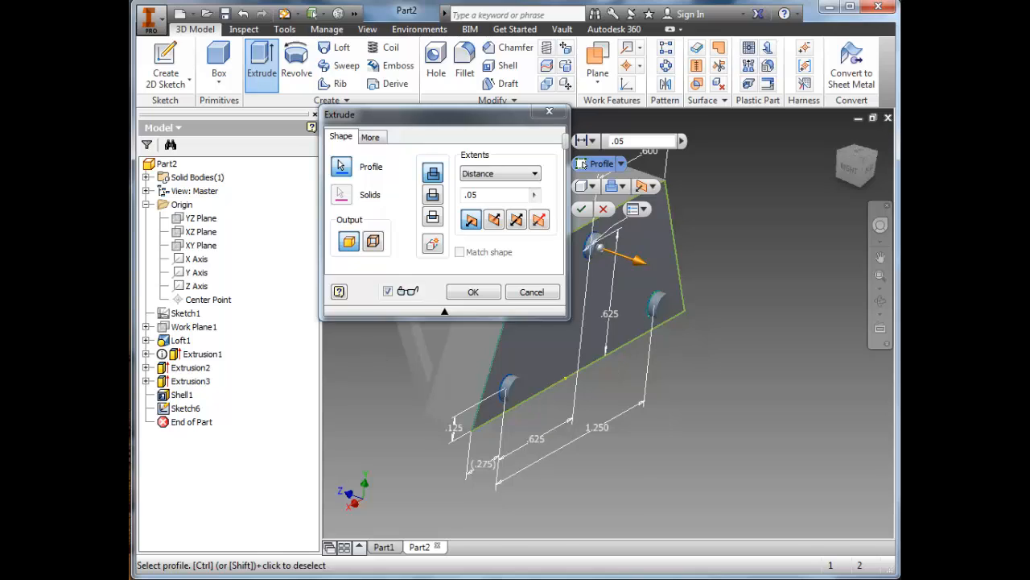
key("alt+Tab")
left_click_drag(694, 214, 710, 366)
left_click_drag(674, 243, 651, 328)
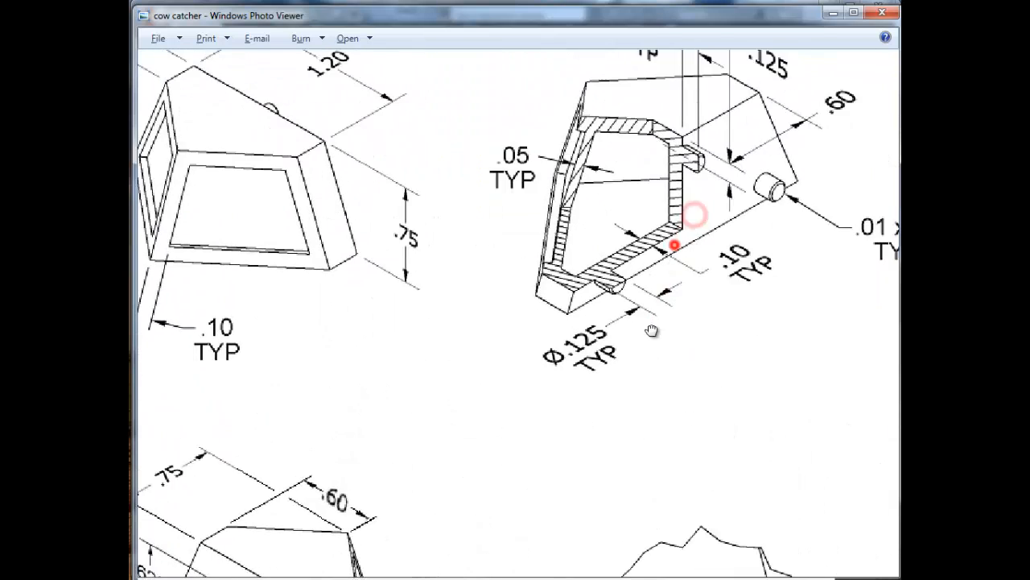
mouse_move(650, 292)
left_mouse_down()
mouse_move(644, 334)
mouse_move(641, 129)
left_mouse_up()
mouse_move(630, 285)
left_mouse_down()
mouse_move(635, 205)
mouse_move(731, 216)
left_mouse_up()
mouse_move(597, 206)
left_mouse_down()
mouse_move(500, 396)
mouse_move(587, 272)
mouse_move(594, 299)
mouse_move(616, 309)
left_mouse_up()
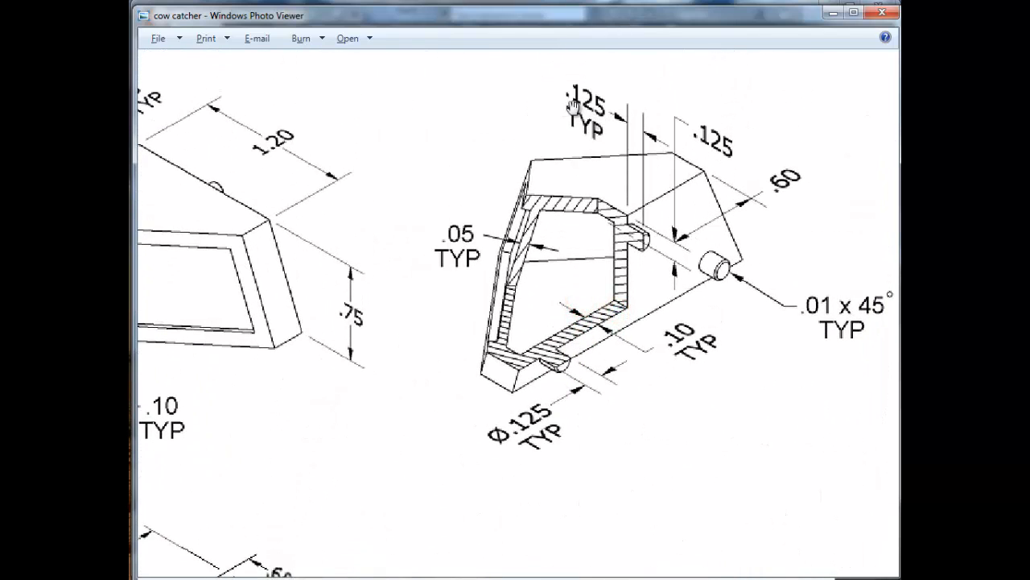
key("alt+Tab")
double_click(484, 195)
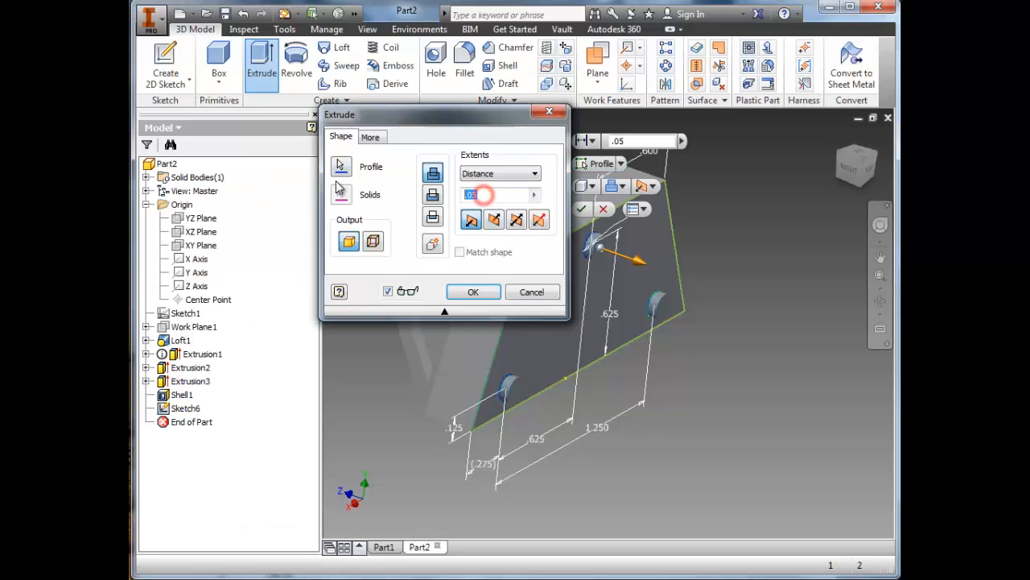
key("Return")
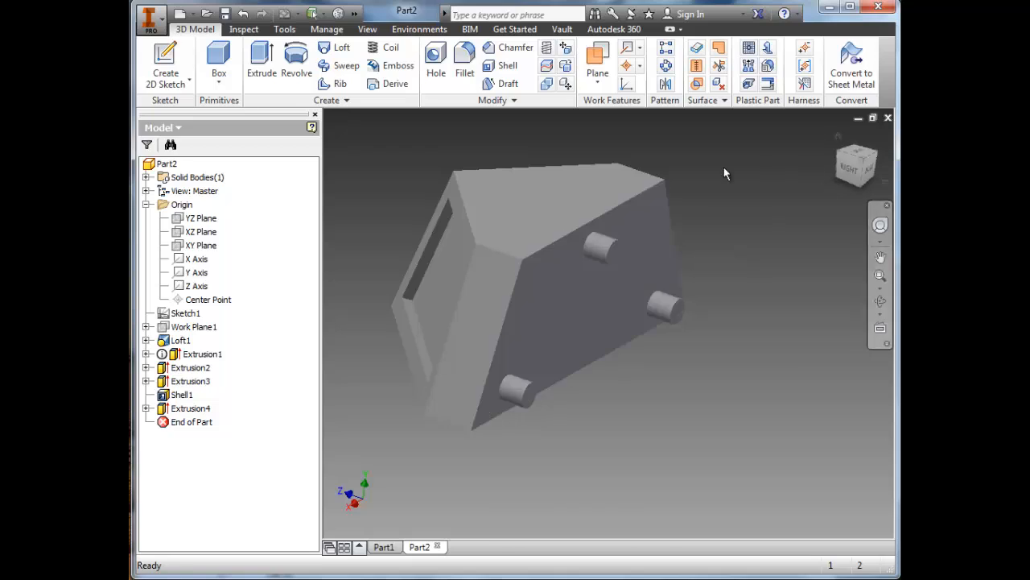
Look up the peg chamfer in the drawing and set up a distance-and-angle chamfer of .01 in at 45 deg.
key("alt+Tab")
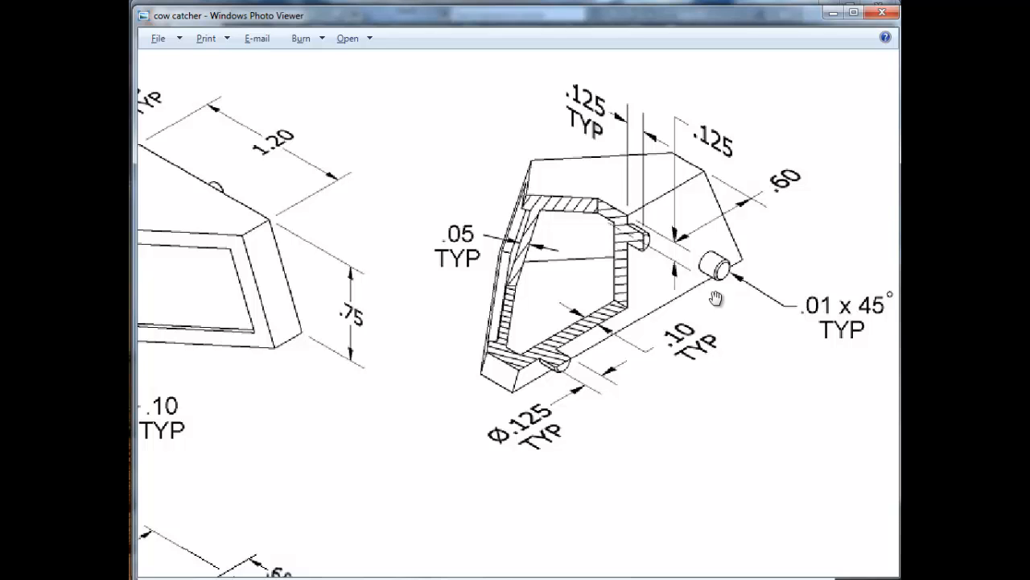
key("alt+Tab")
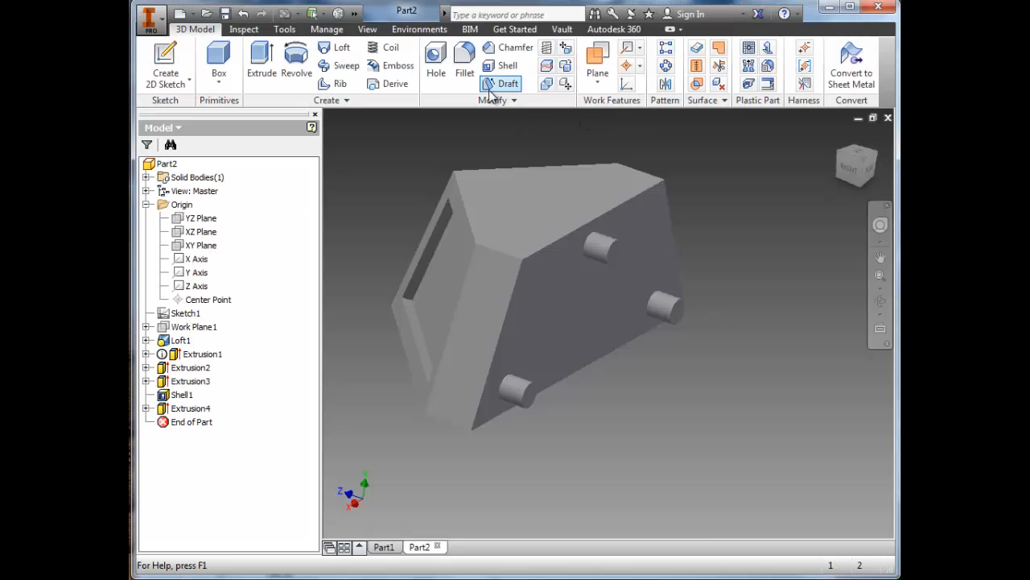
left_click(504, 48)
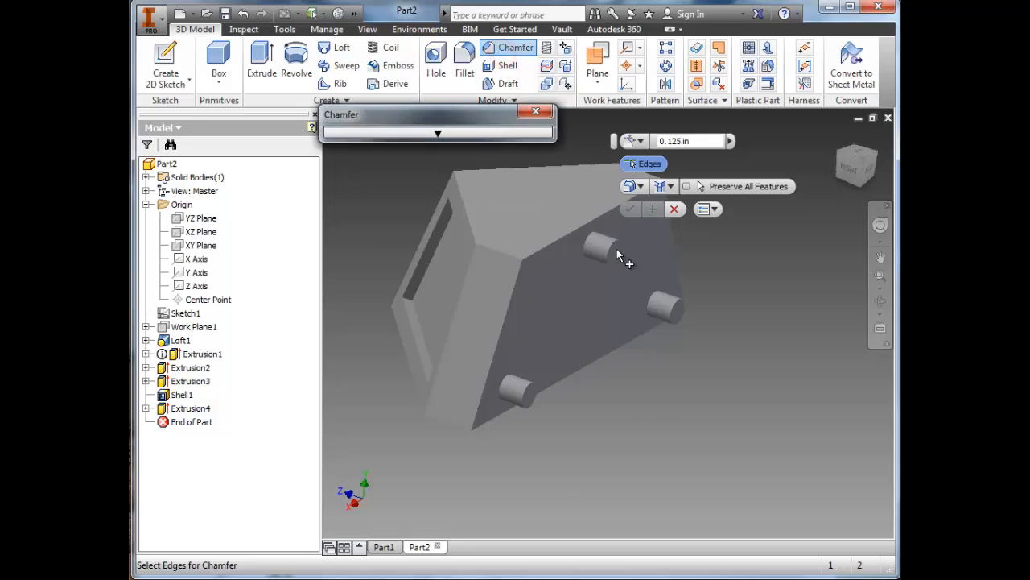
left_click(614, 254)
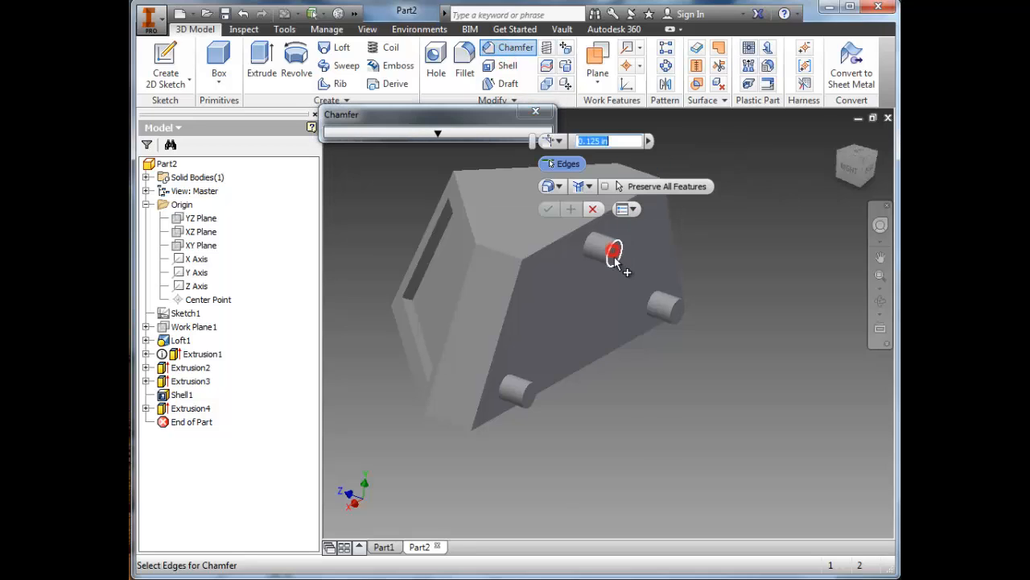
left_click(434, 135)
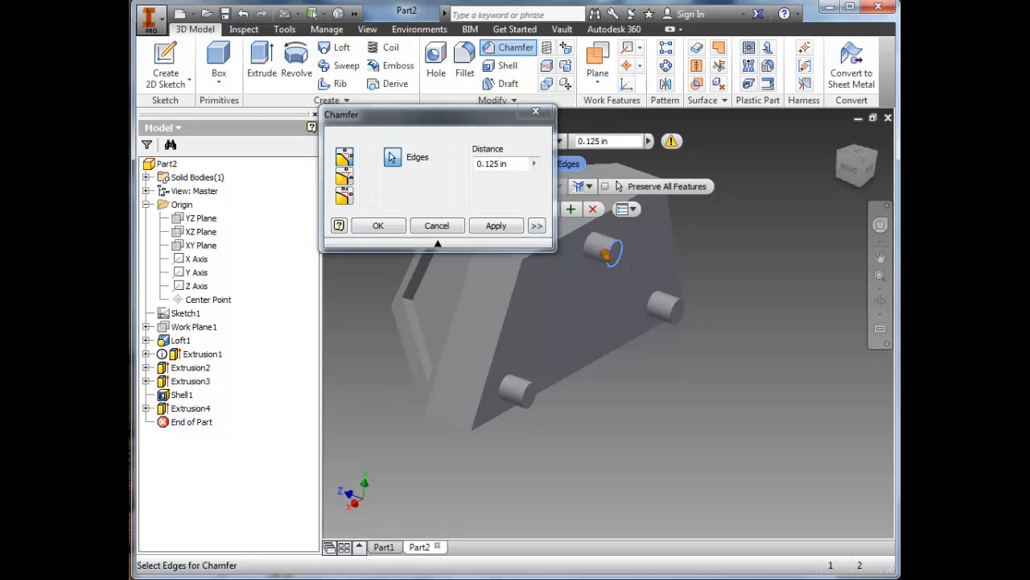
key("alt+Tab")
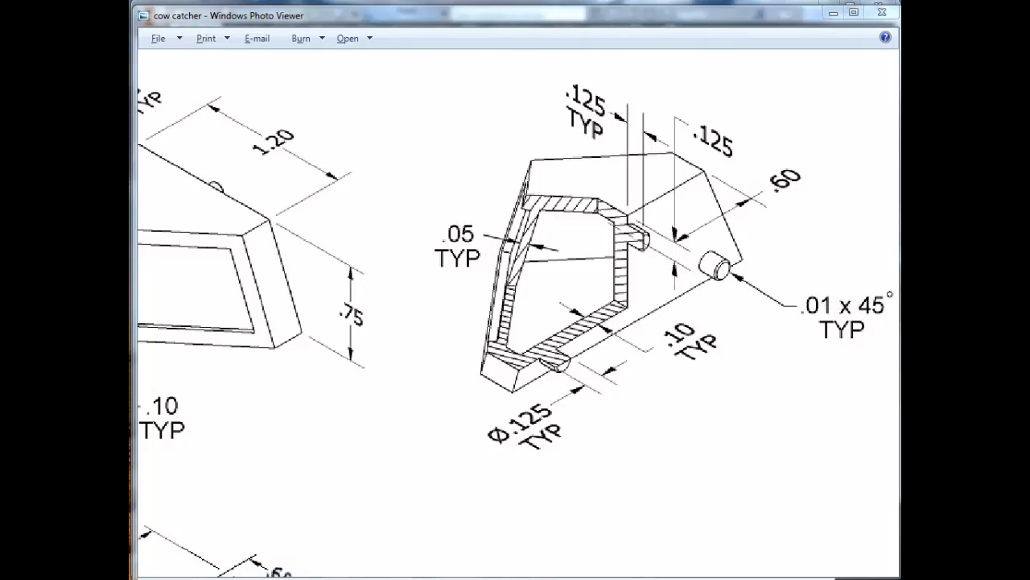
key("alt+Tab")
left_click(344, 177)
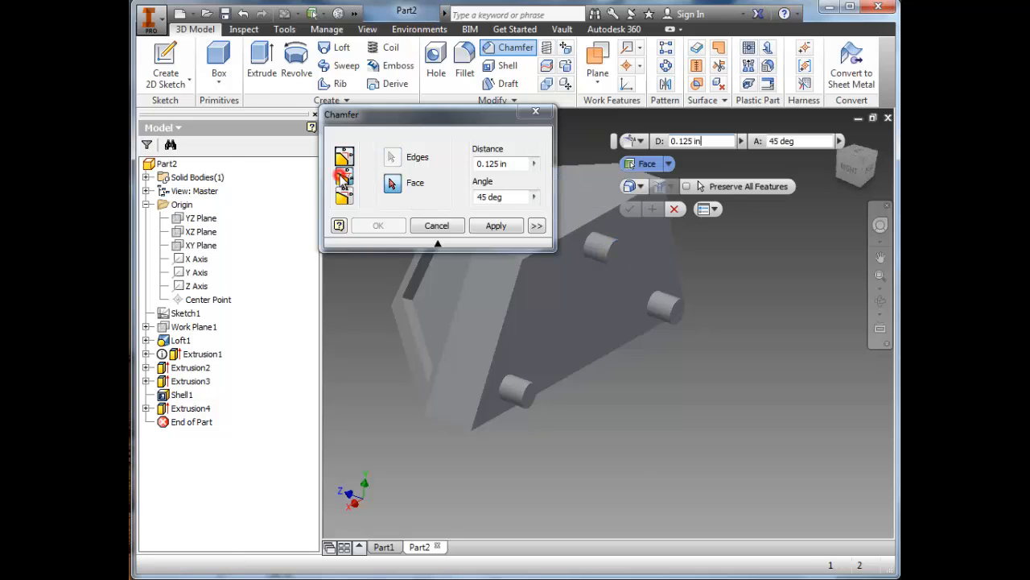
left_click(506, 163)
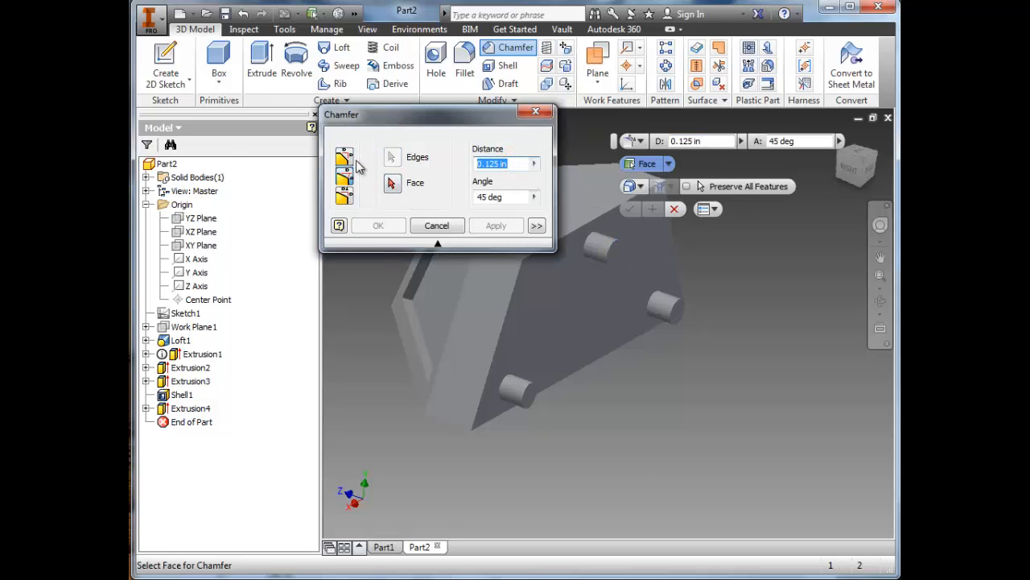
type(".01")
key("Tab")
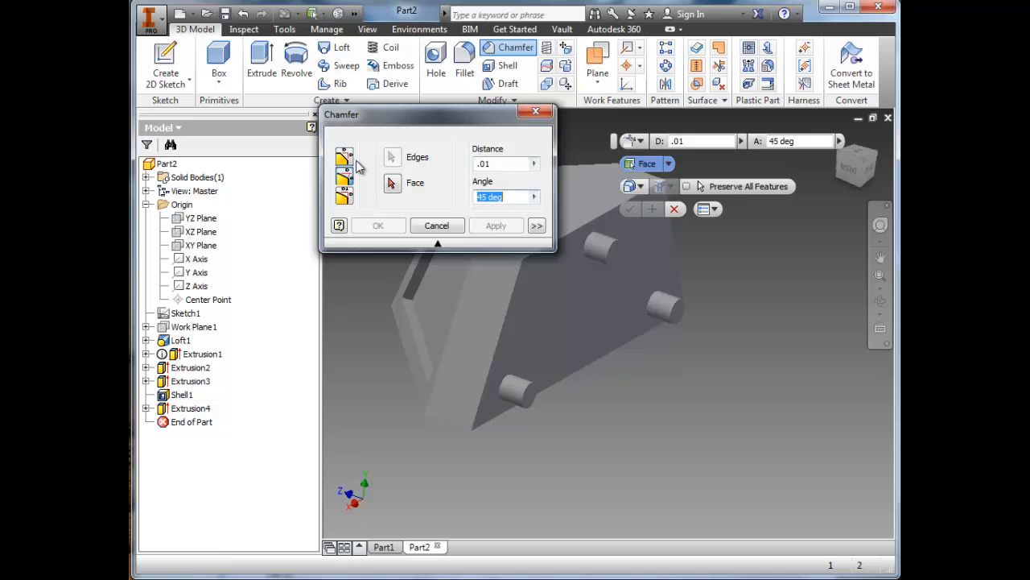
Apply the chamfer to the upper peg's outer end, using its end face and circular edge.
scroll(603, 282, "up", 5)
scroll(601, 274, "down", 5)
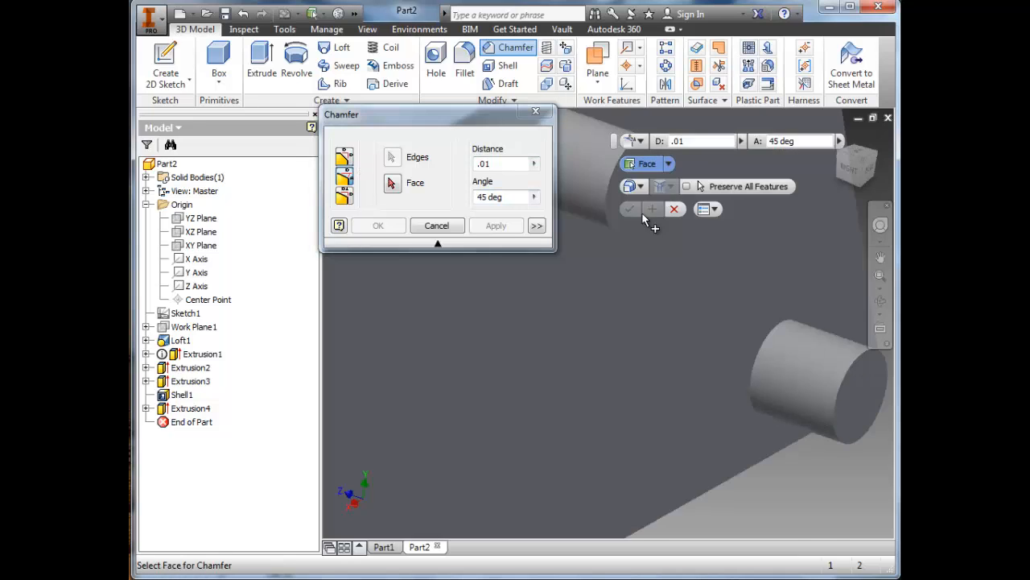
scroll(596, 269, "up", 3)
left_click(593, 266)
left_click(593, 279)
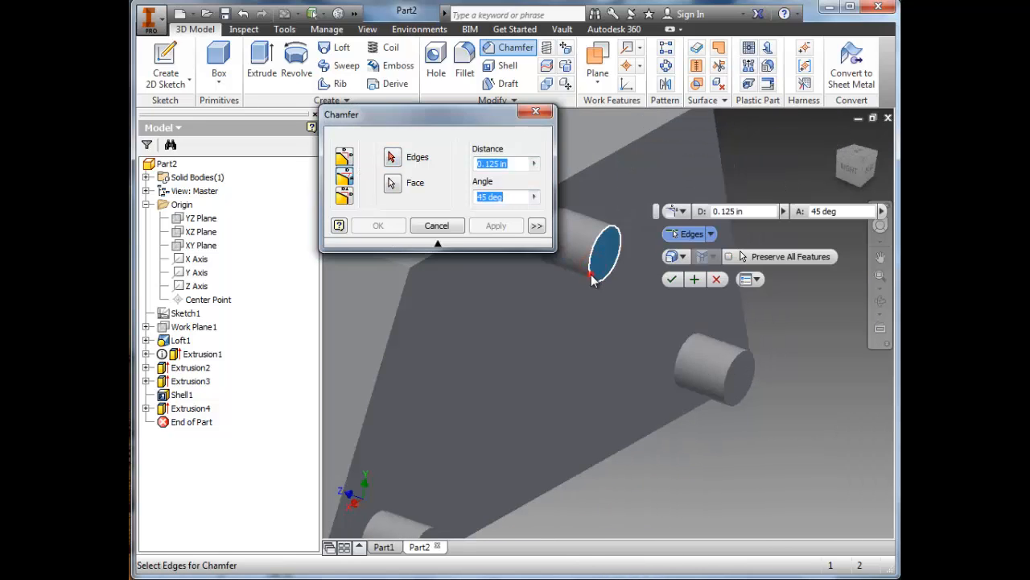
middle_click_drag(493, 330, 535, 252)
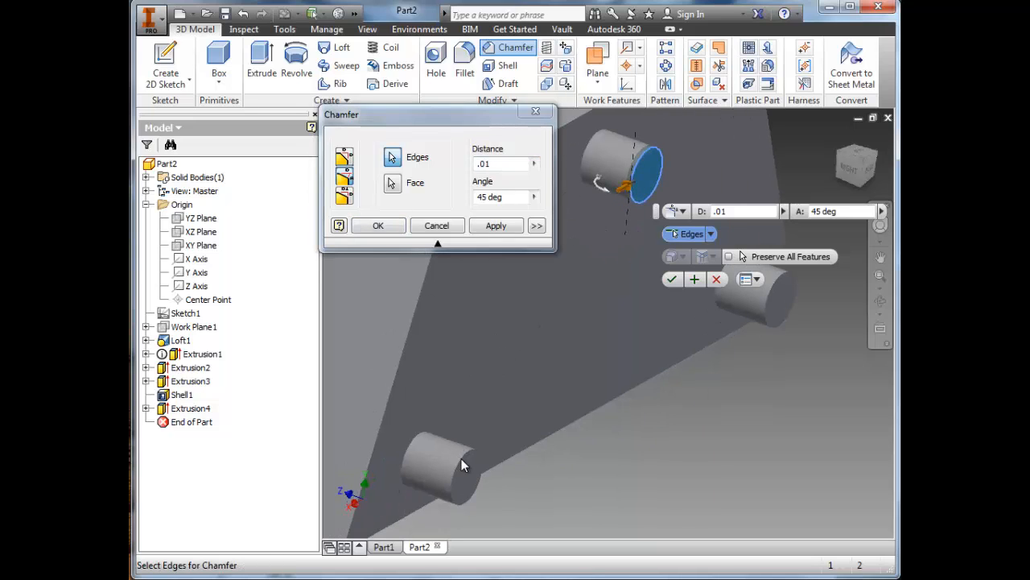
left_click(496, 226)
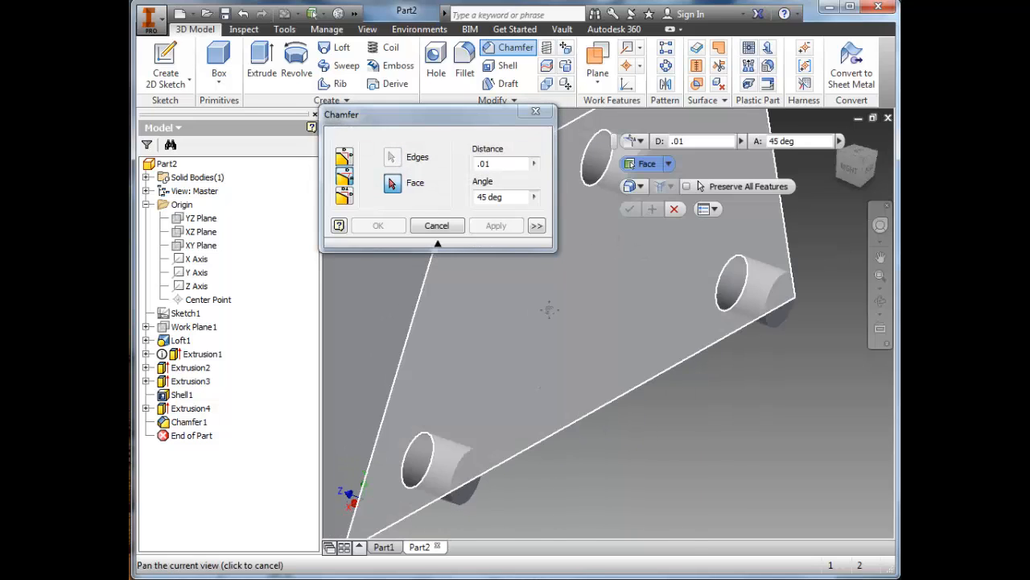
Apply the .01 in at 45 deg chamfer to the lowest peg's outer end, using its end face and circular edge.
middle_click_drag(472, 425, 512, 338)
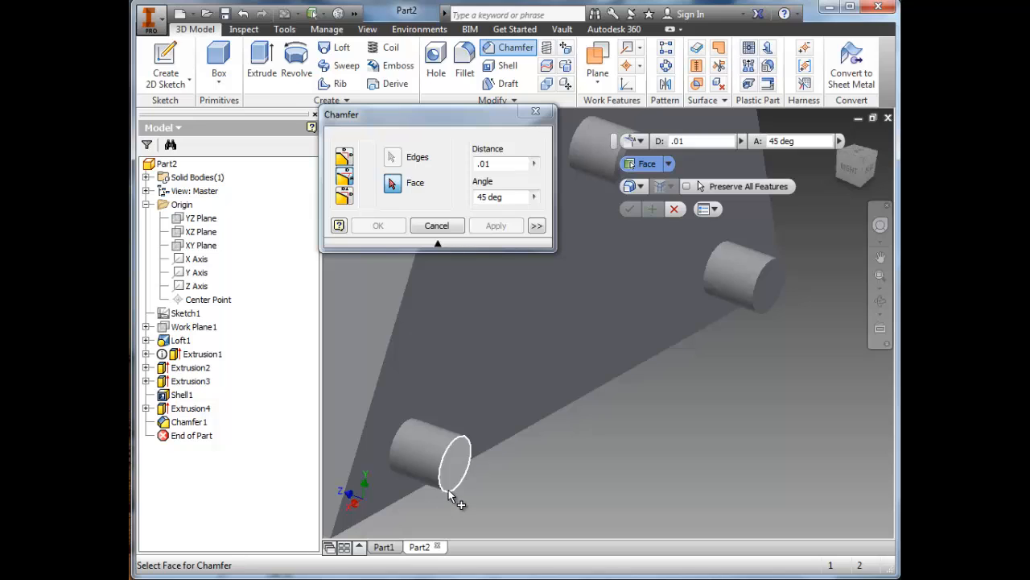
left_click(450, 490)
left_click(448, 491)
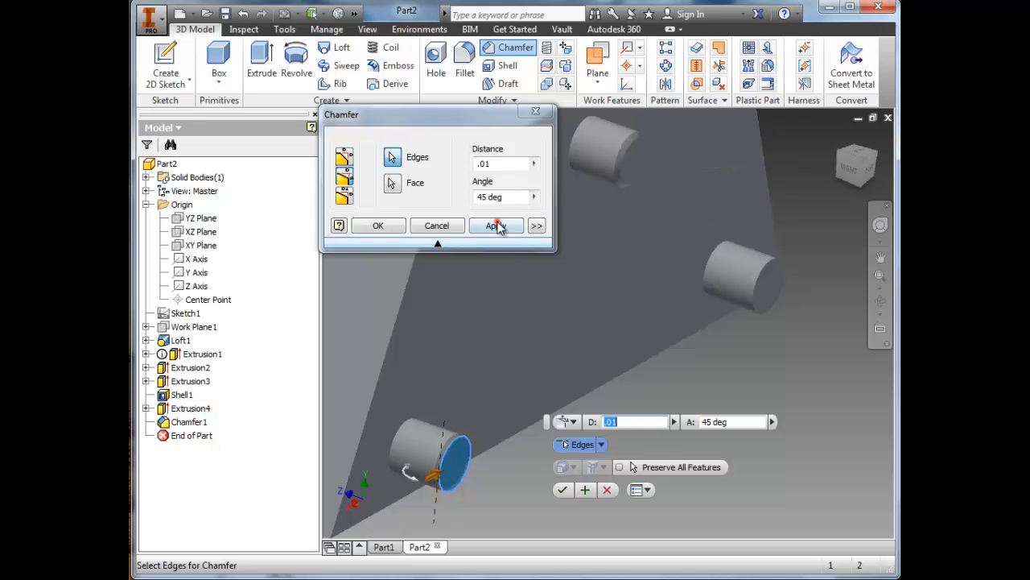
left_click(496, 226)
Chamfer the remaining peg's outer end with the same .01 in distance and 45 deg angle, and finish the chamfer command.
scroll(728, 313, "down", 3)
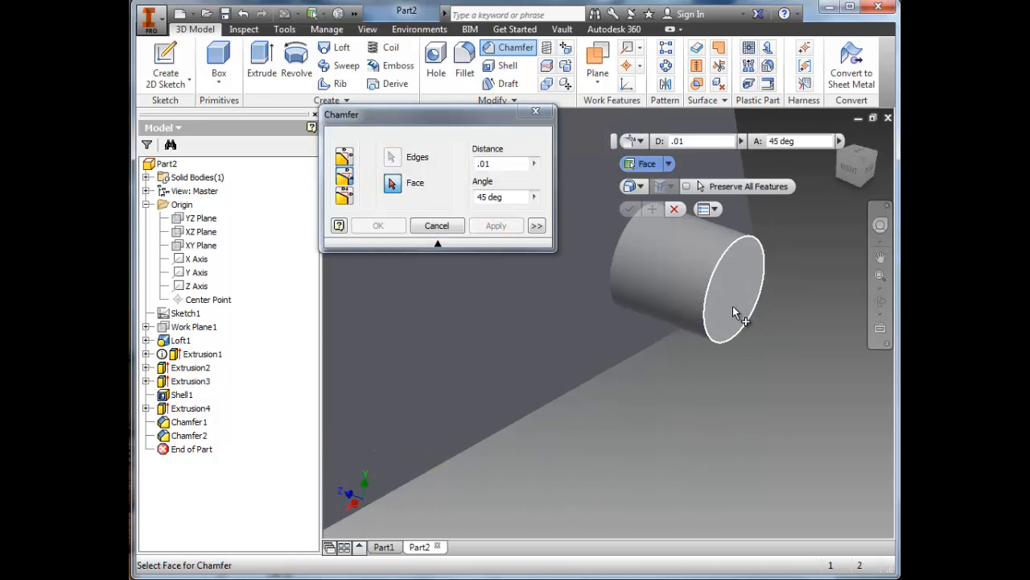
left_click(733, 306)
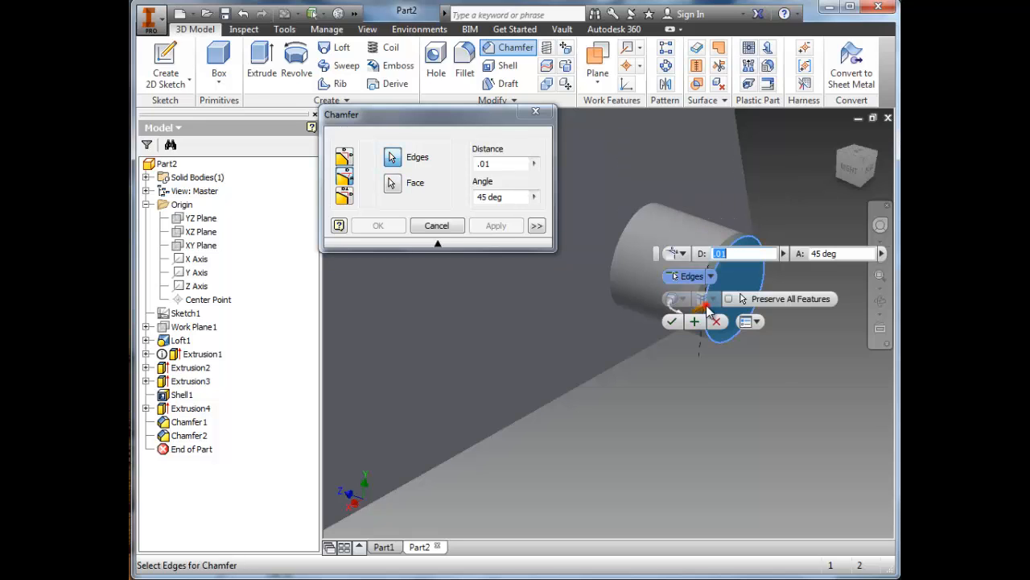
left_click(499, 226)
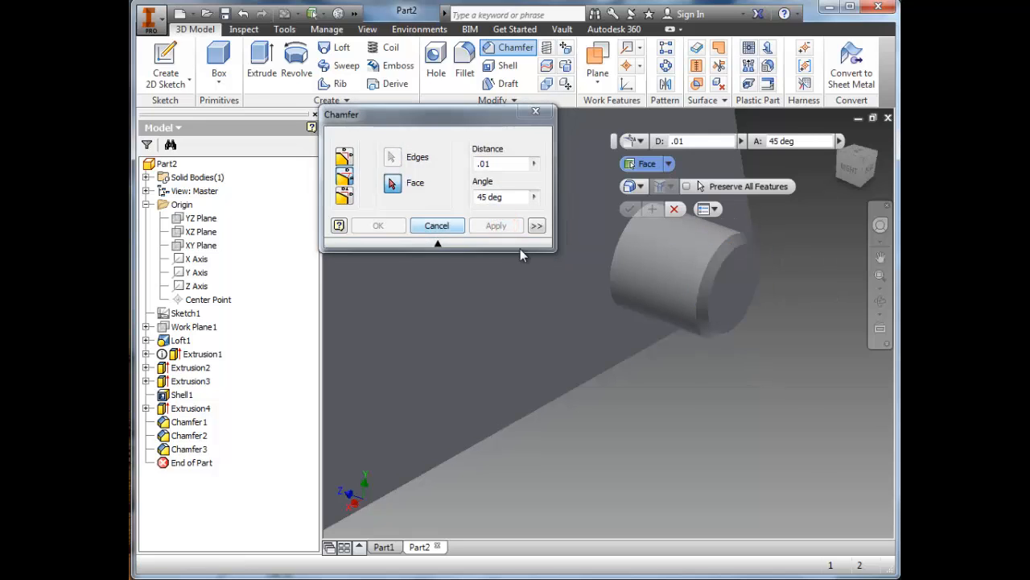
left_click(427, 230)
Examine the chamfered peg end up close and in side profile against the back face.
scroll(704, 277, "up", 3)
scroll(707, 274, "down", 6)
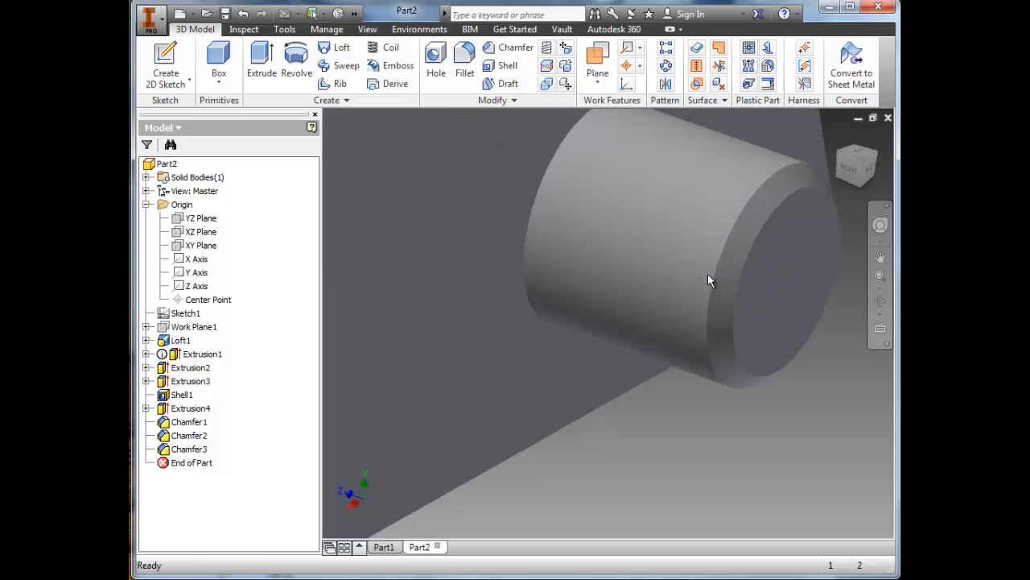
middle_click_drag(707, 274, 745, 280, "shift")
middle_click_drag(393, 270, 718, 317)
mouse_move(718, 317)
middle_mouse_down("shift")
mouse_move(737, 321)
mouse_move(727, 321)
middle_mouse_up("shift")
middle_click_drag(414, 137, 452, 190)
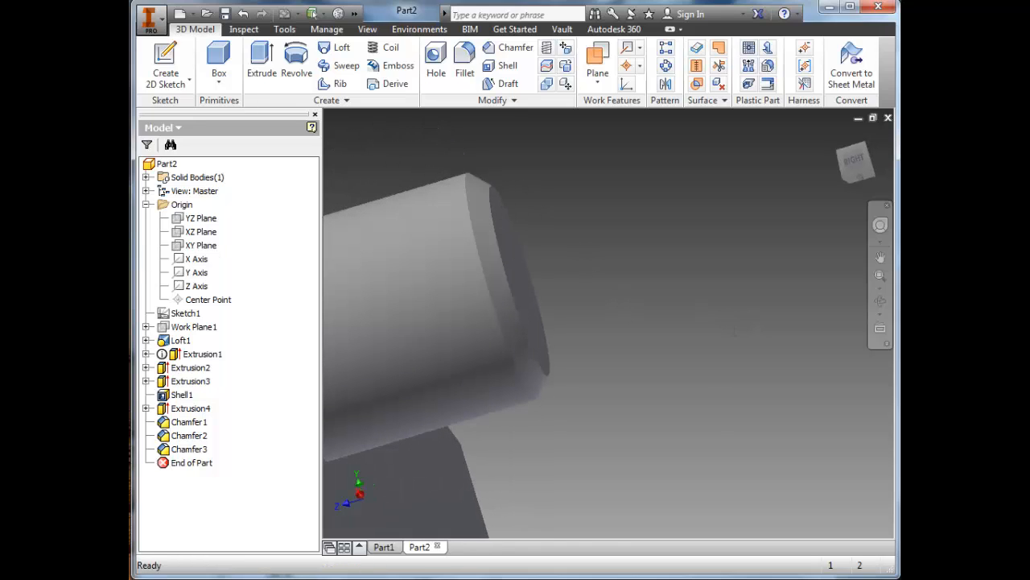
key("F6")
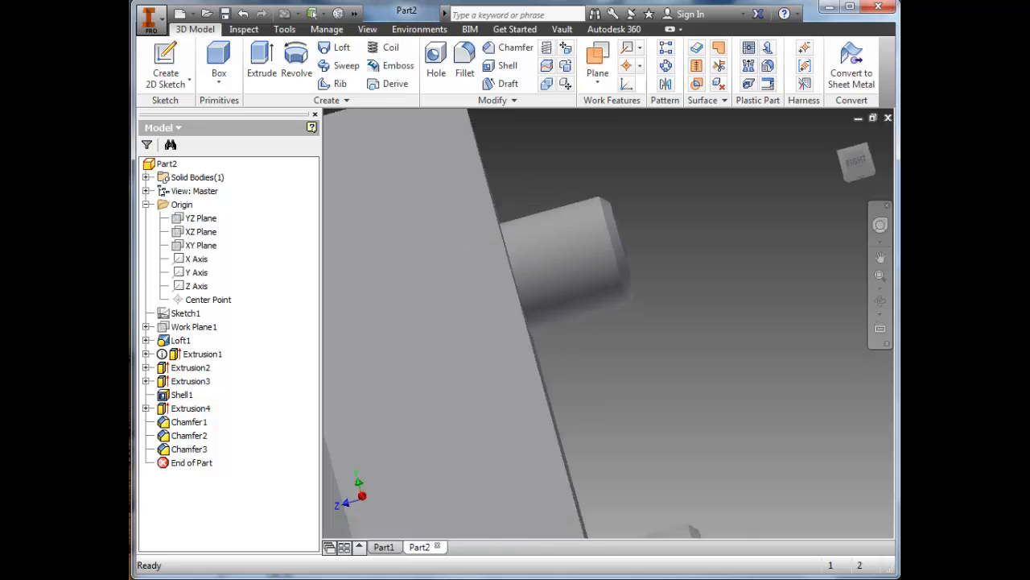